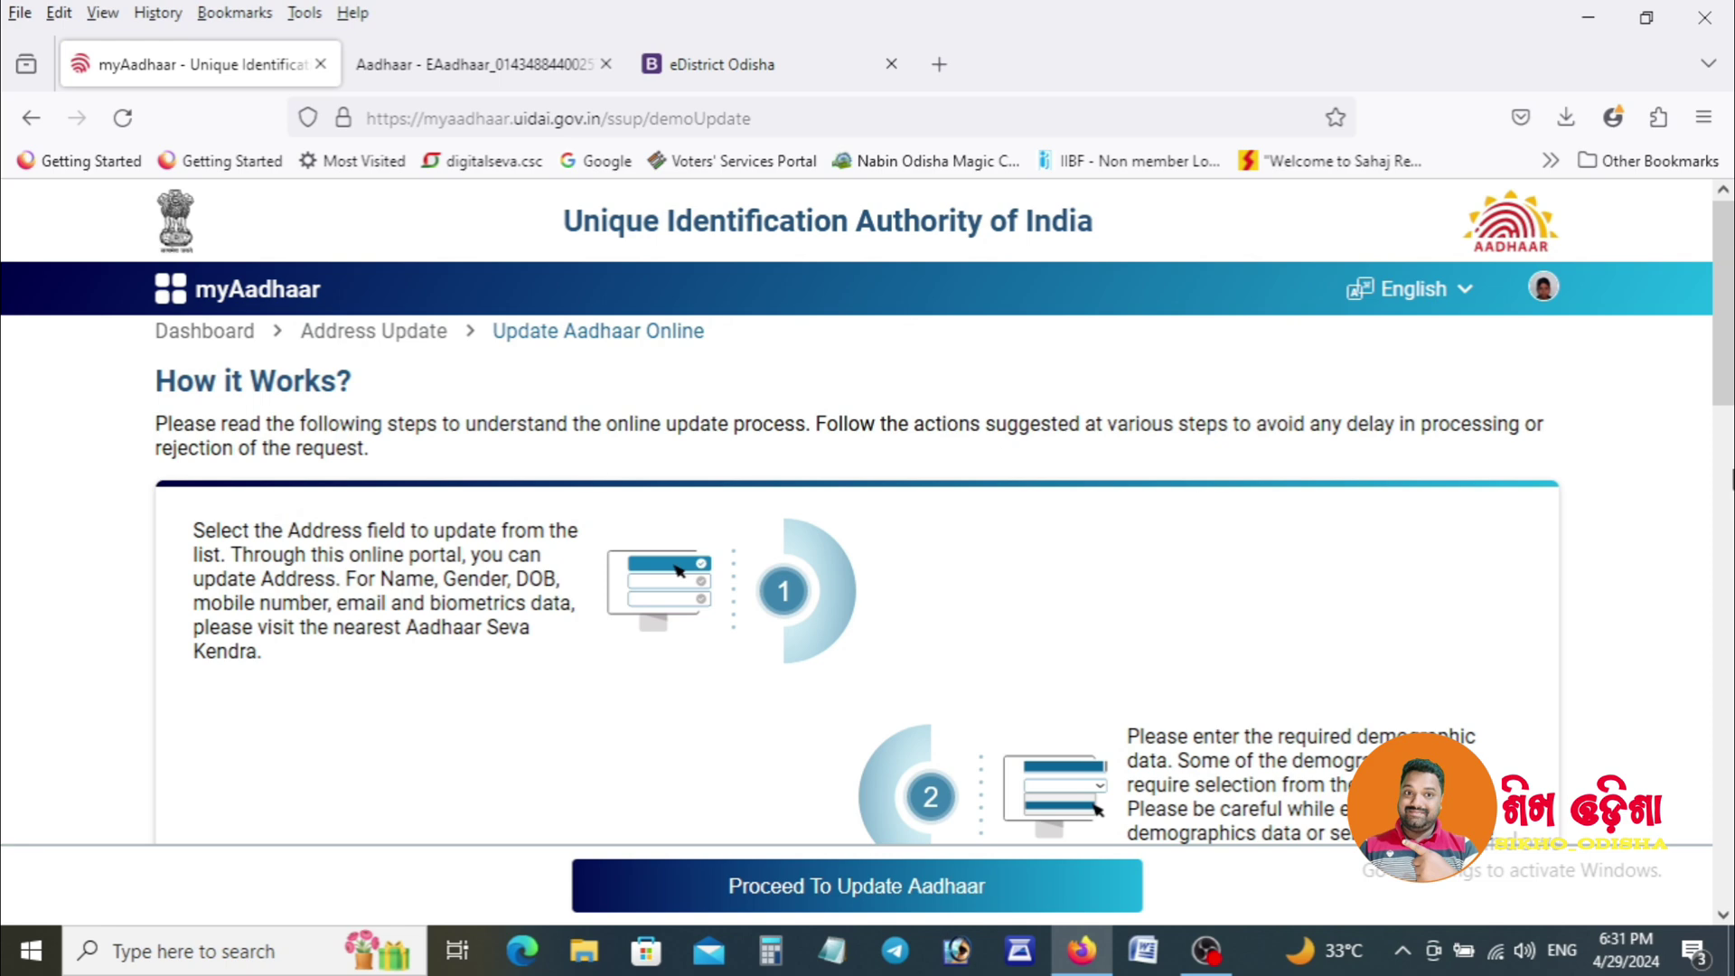
# Scroll past the How it Works steps and proceed to choosing the Aadhaar fields to update.
pyautogui.moveTo(1723, 359); pyautogui.dragTo(1728, 859)
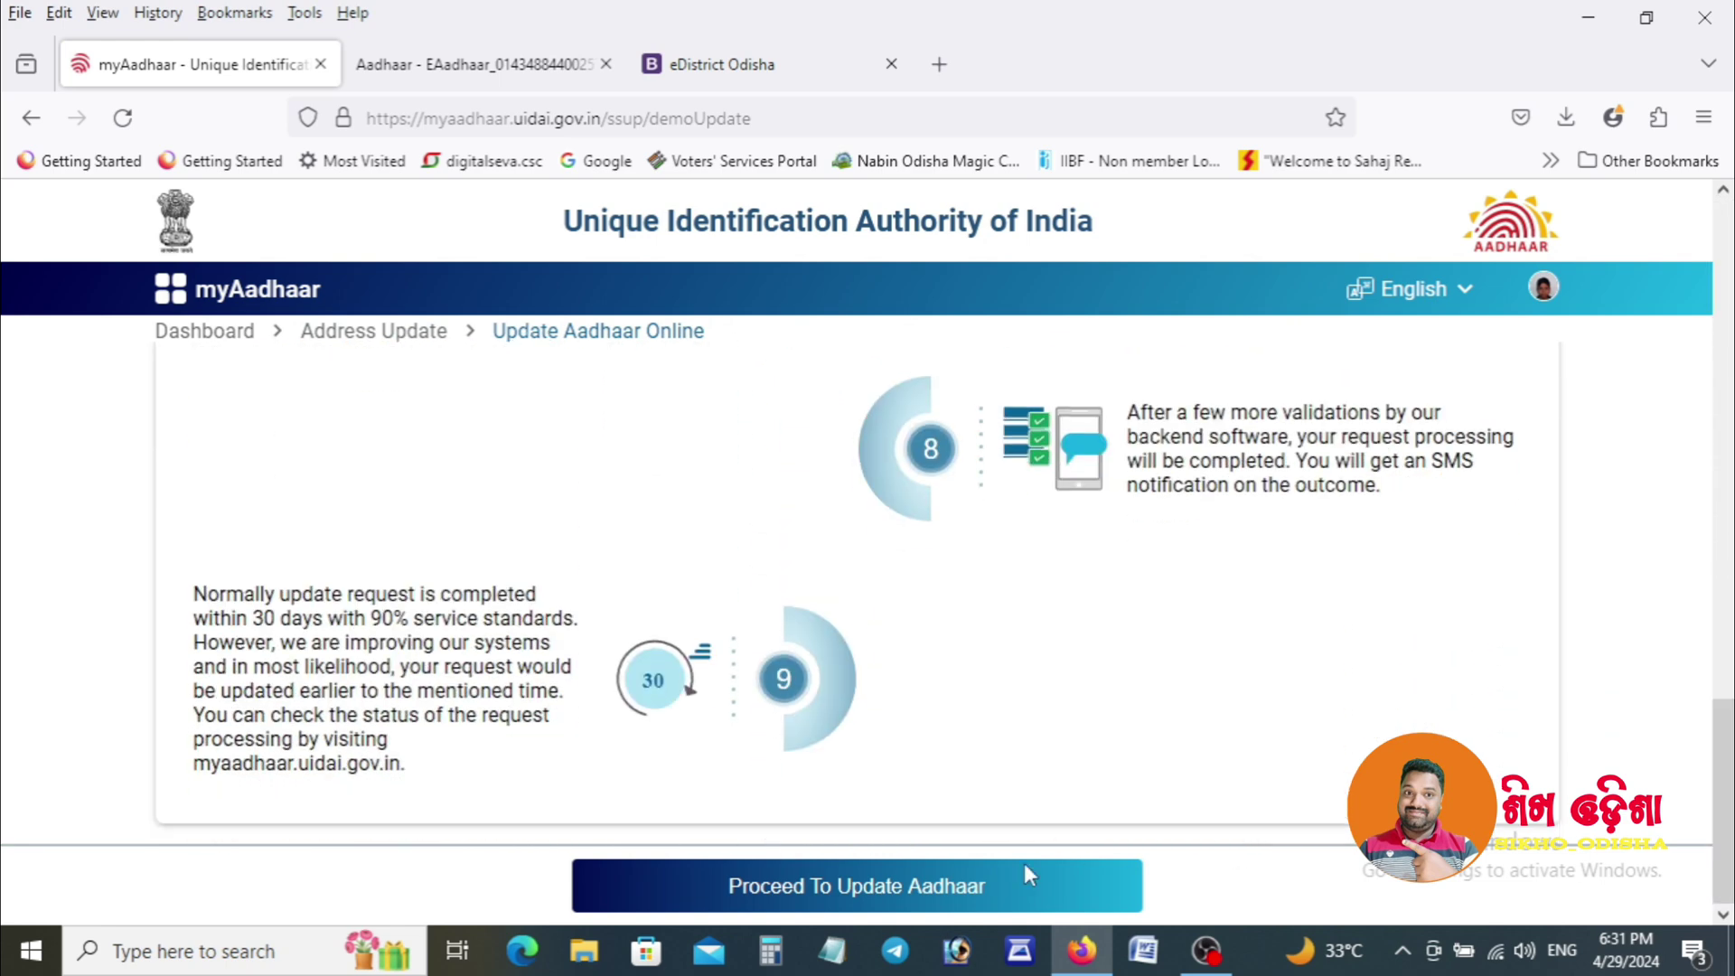
pyautogui.click(855, 886)
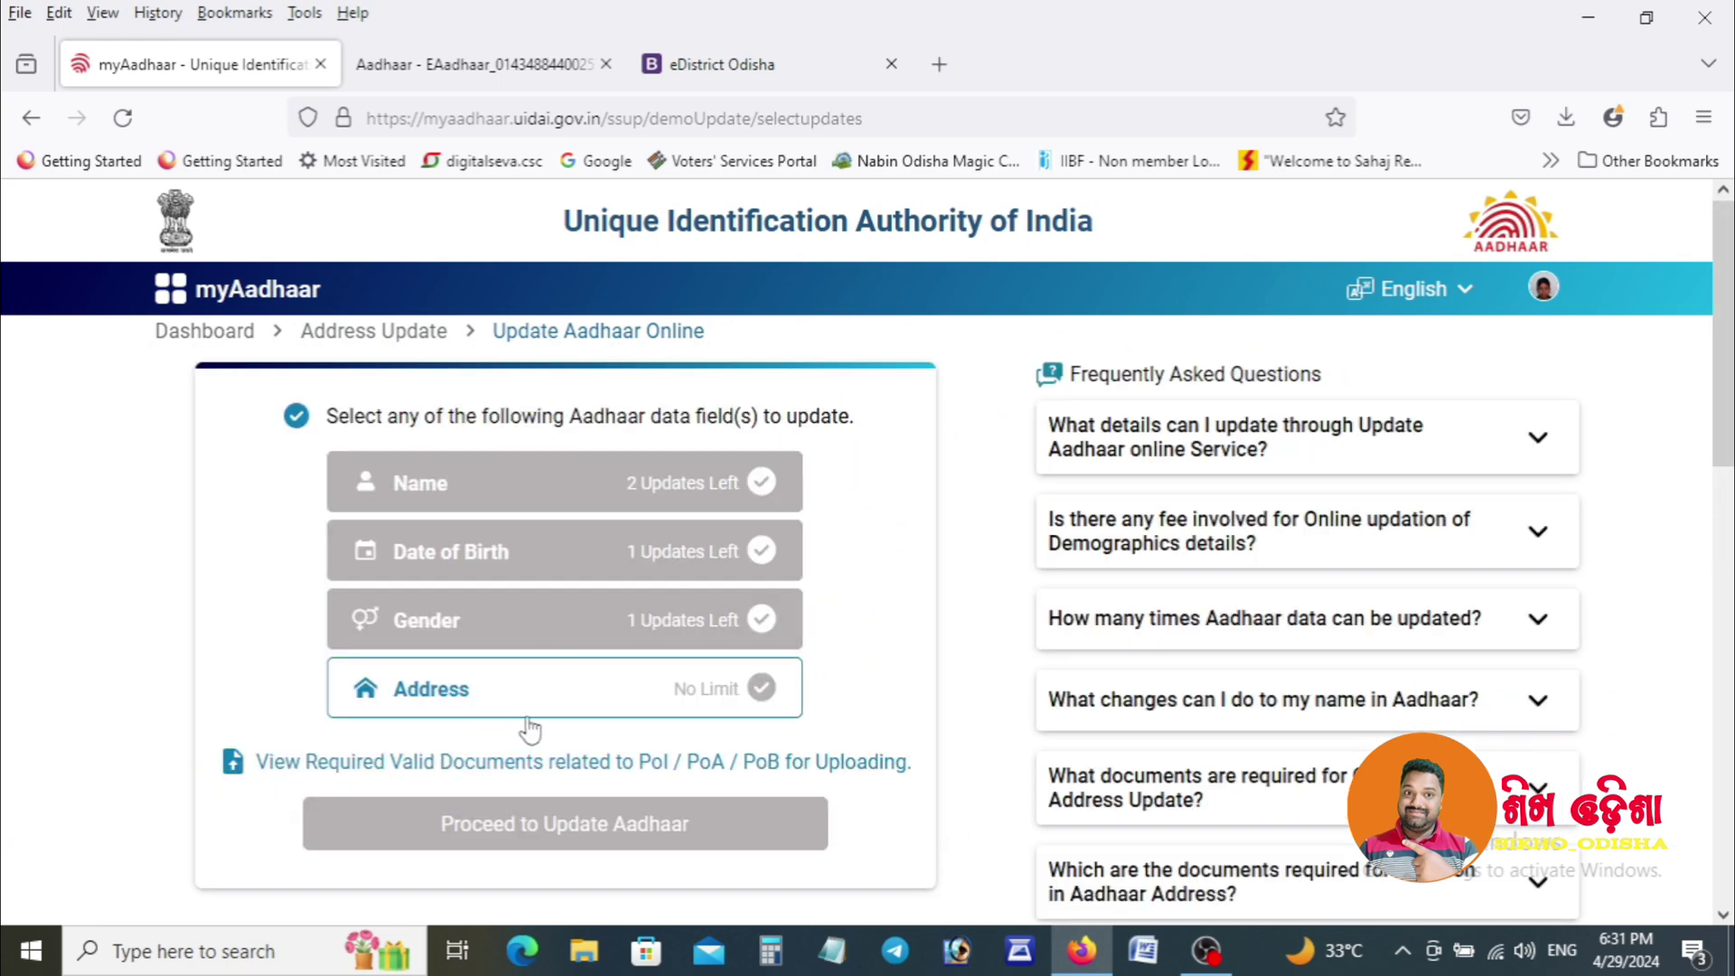
# Select Address as the field to update and continue to the current-address form.
pyautogui.click(546, 697)
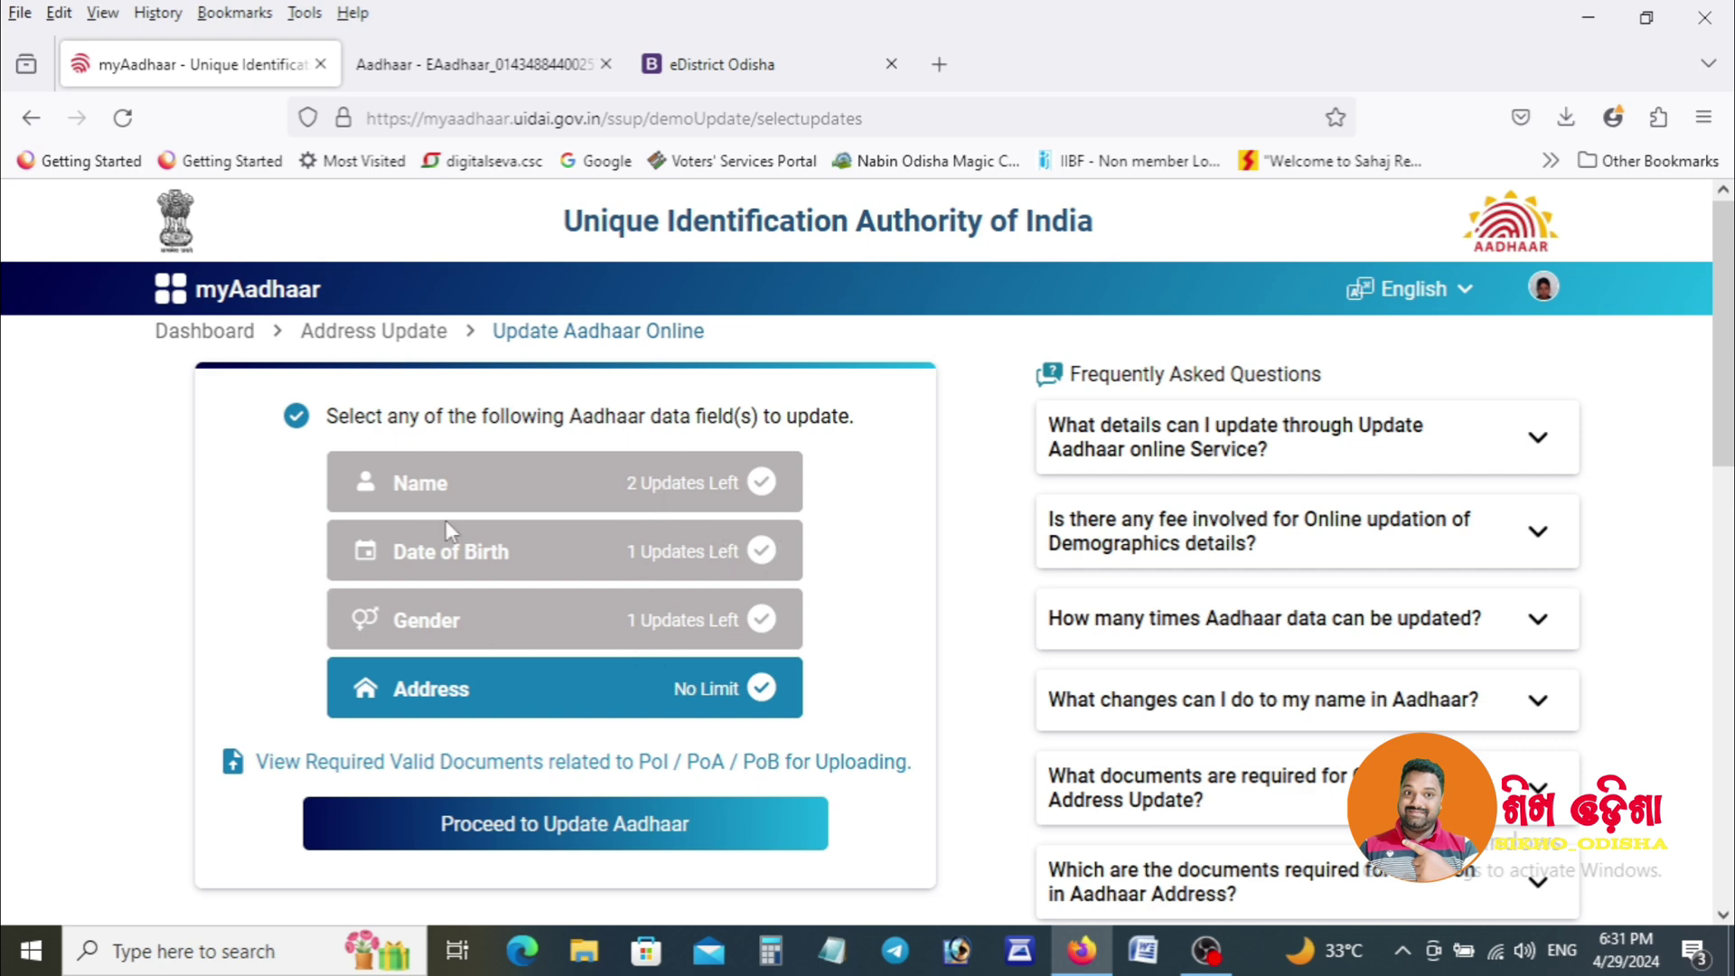
pyautogui.click(670, 827)
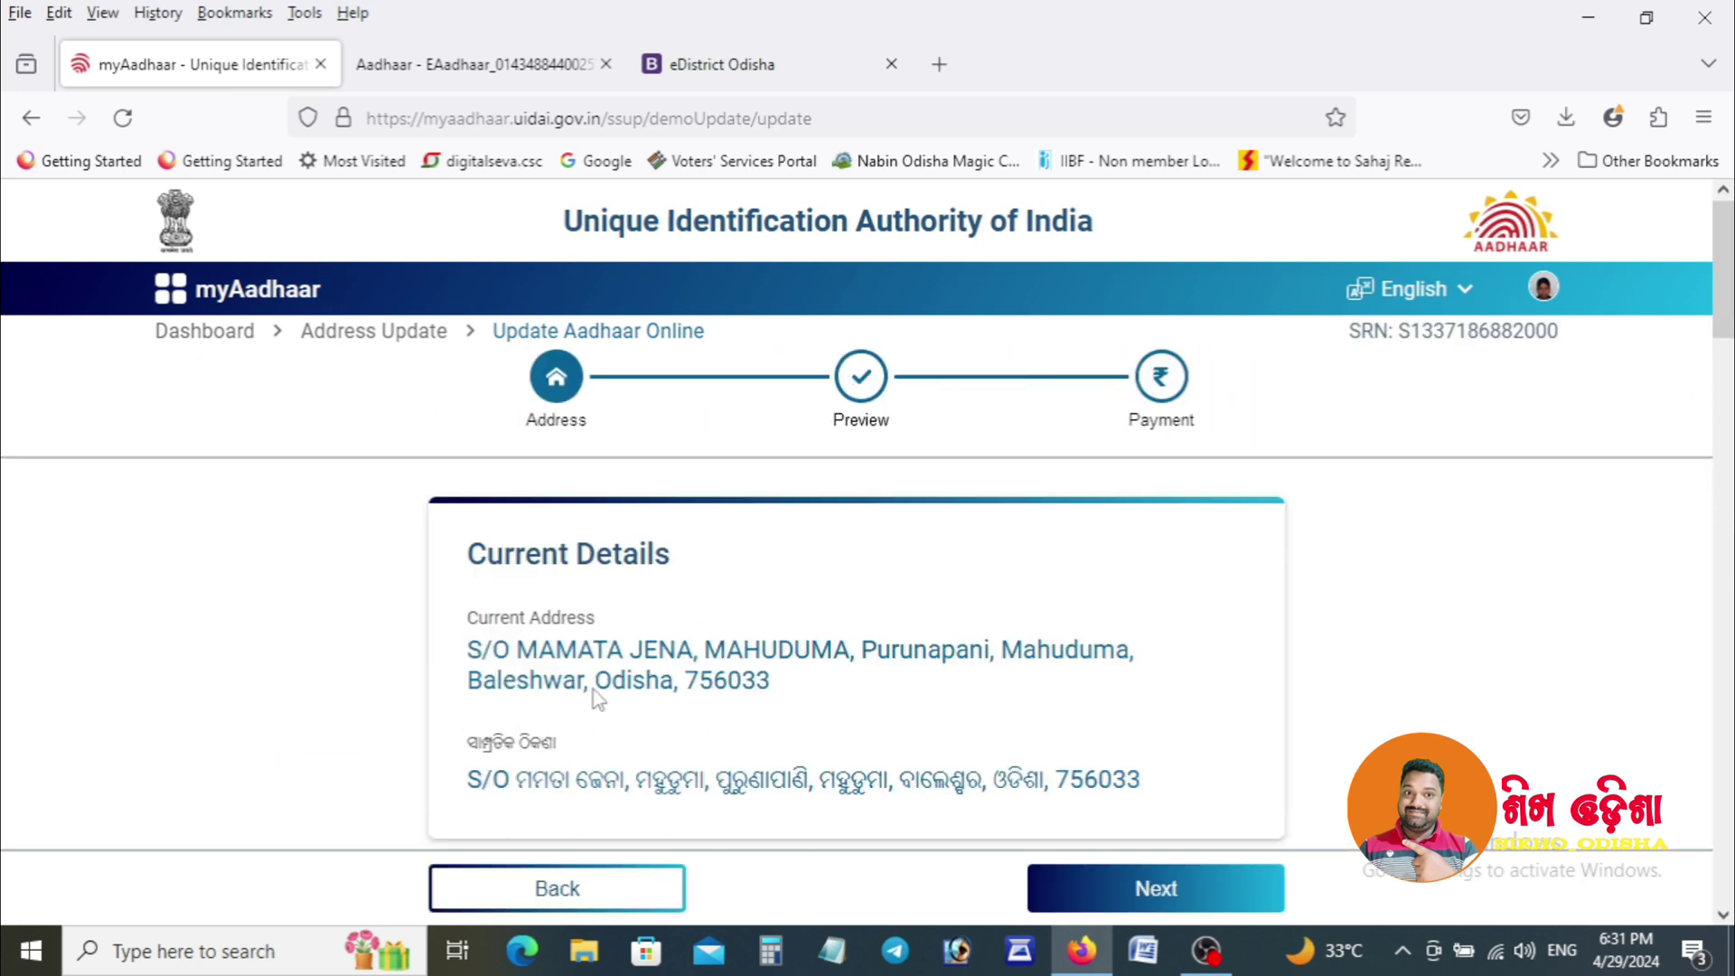
pyautogui.scroll(-1, 1732, 290)
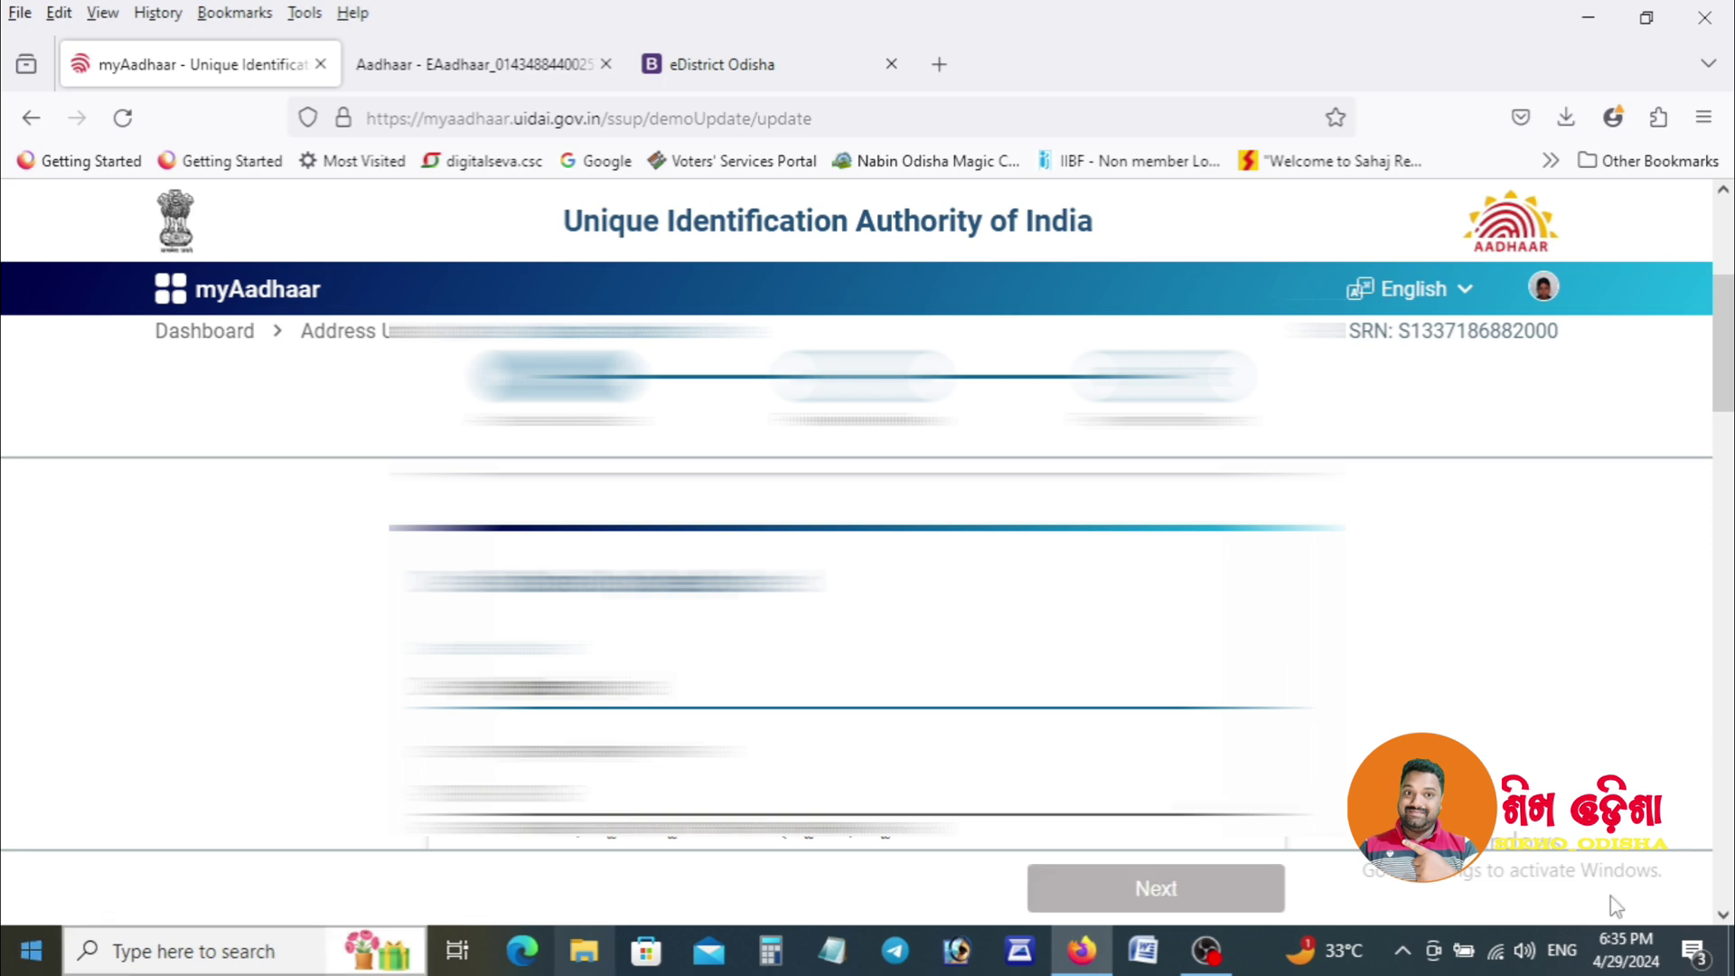
# Type the new address lines into the first and third address fields.
pyautogui.scroll(-3, 1731, 428)
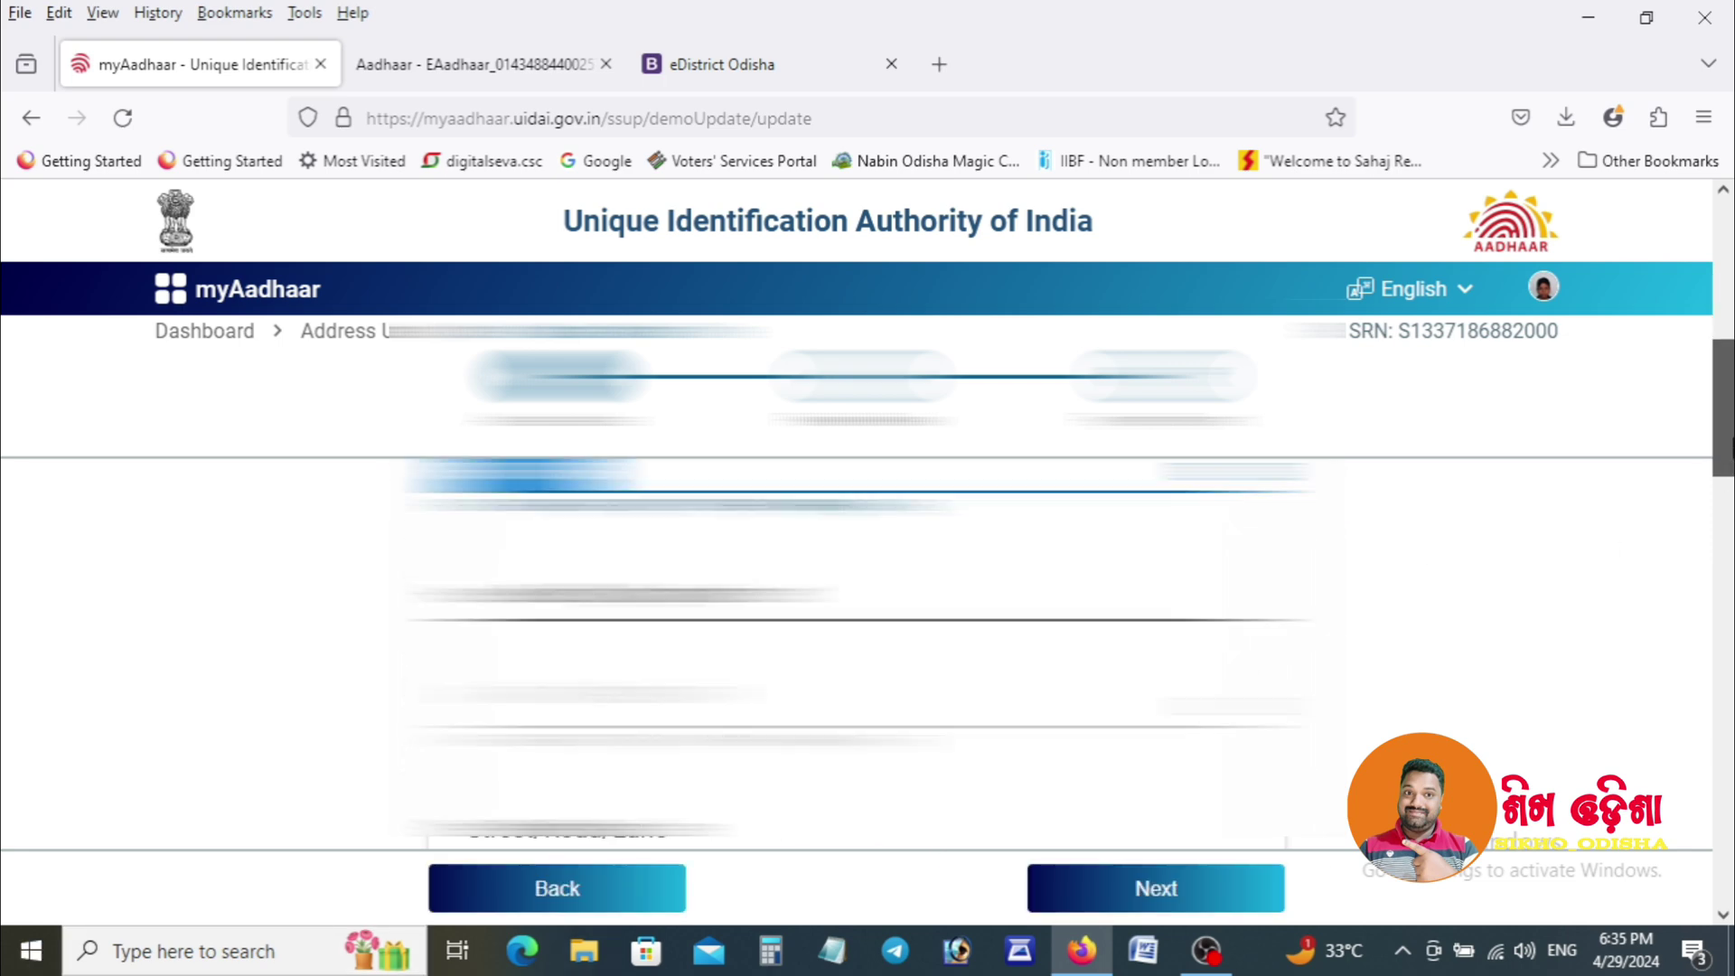
pyautogui.click(633, 667)
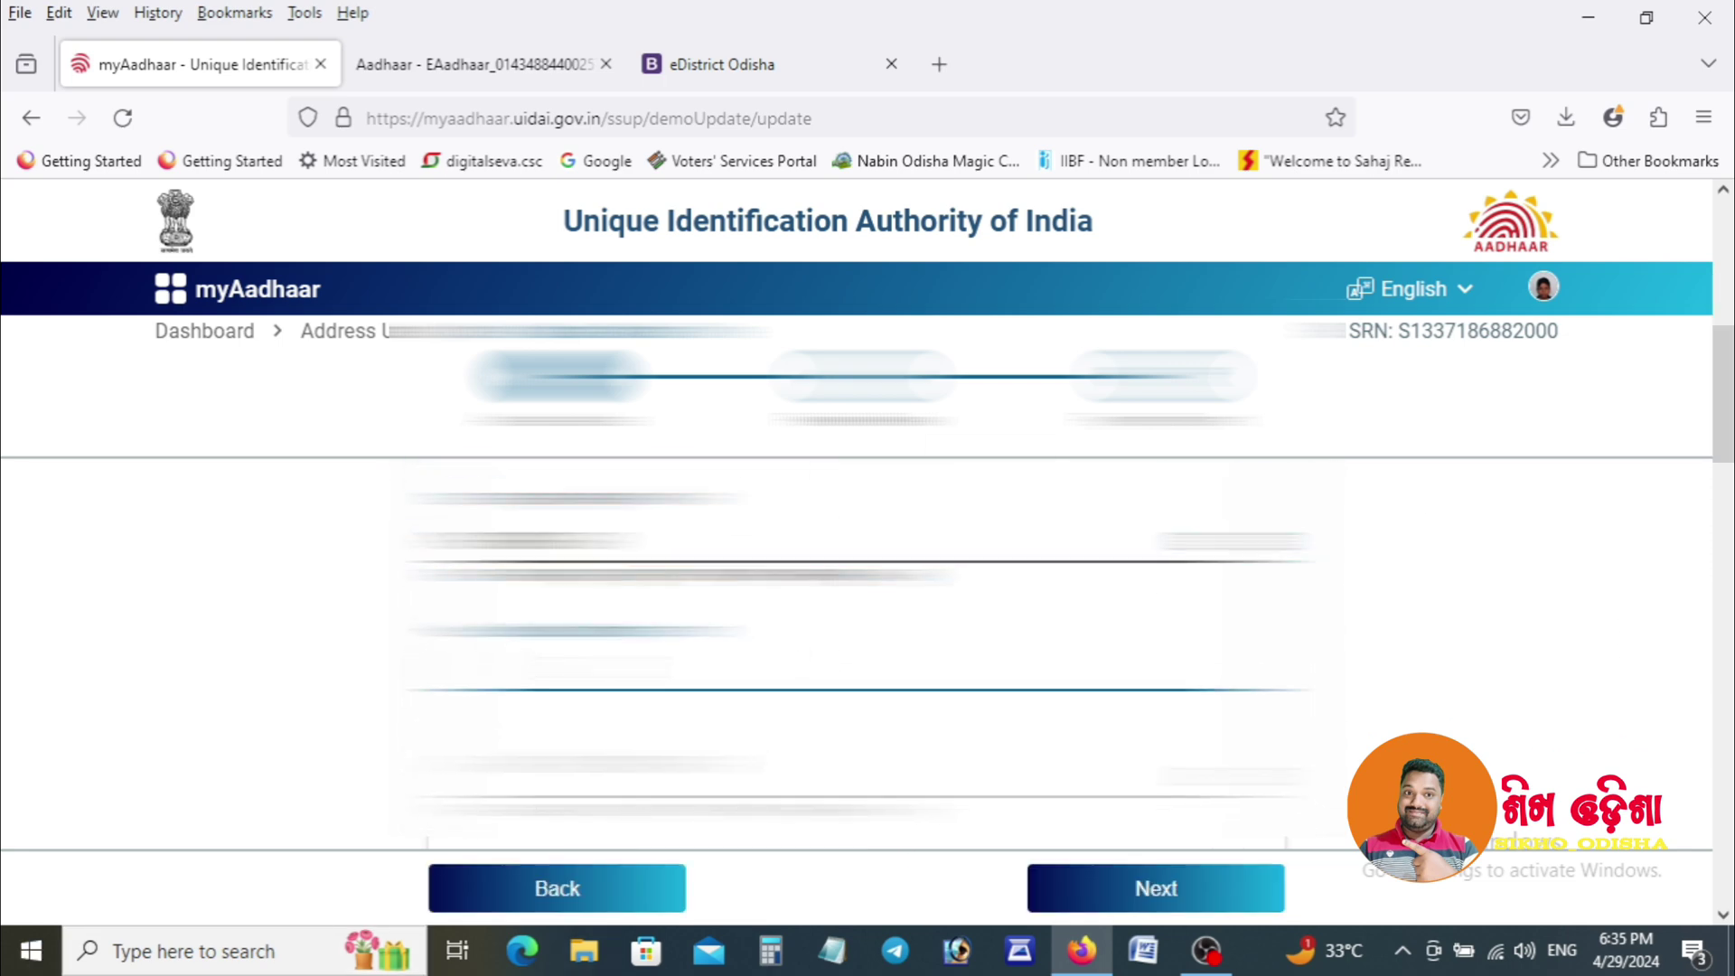
pyautogui.scroll(-2, 1705, 503)
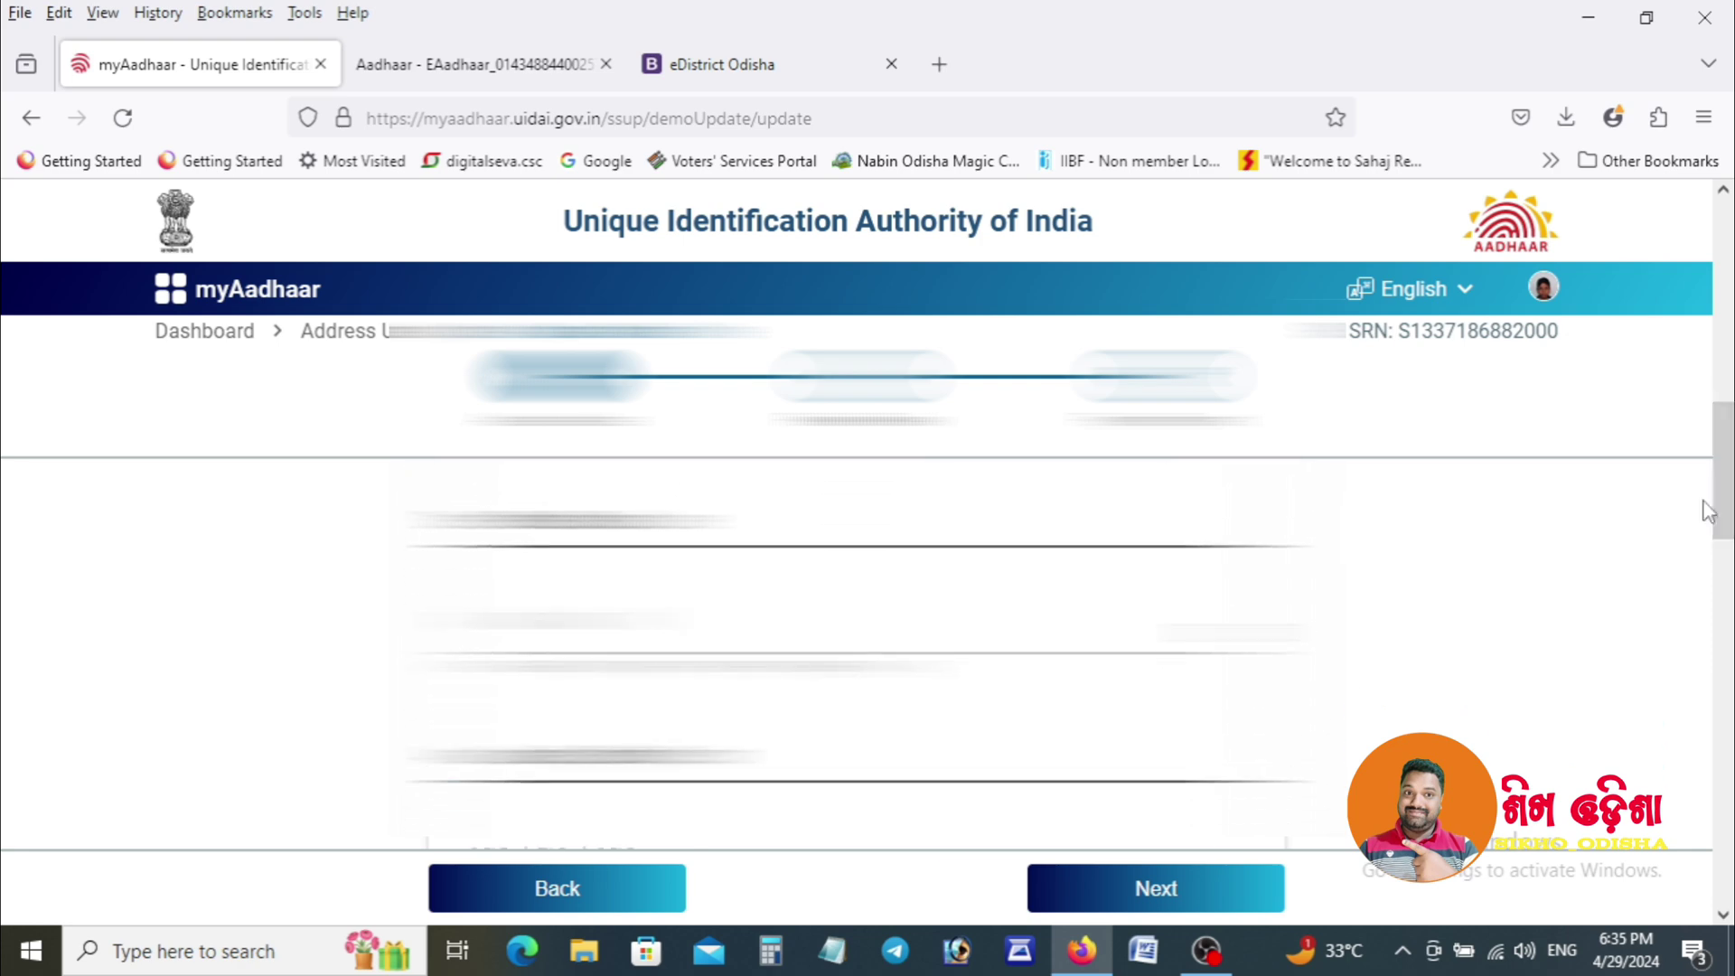
pyautogui.click(705, 525)
pyautogui.write('unreadable blurred address text')
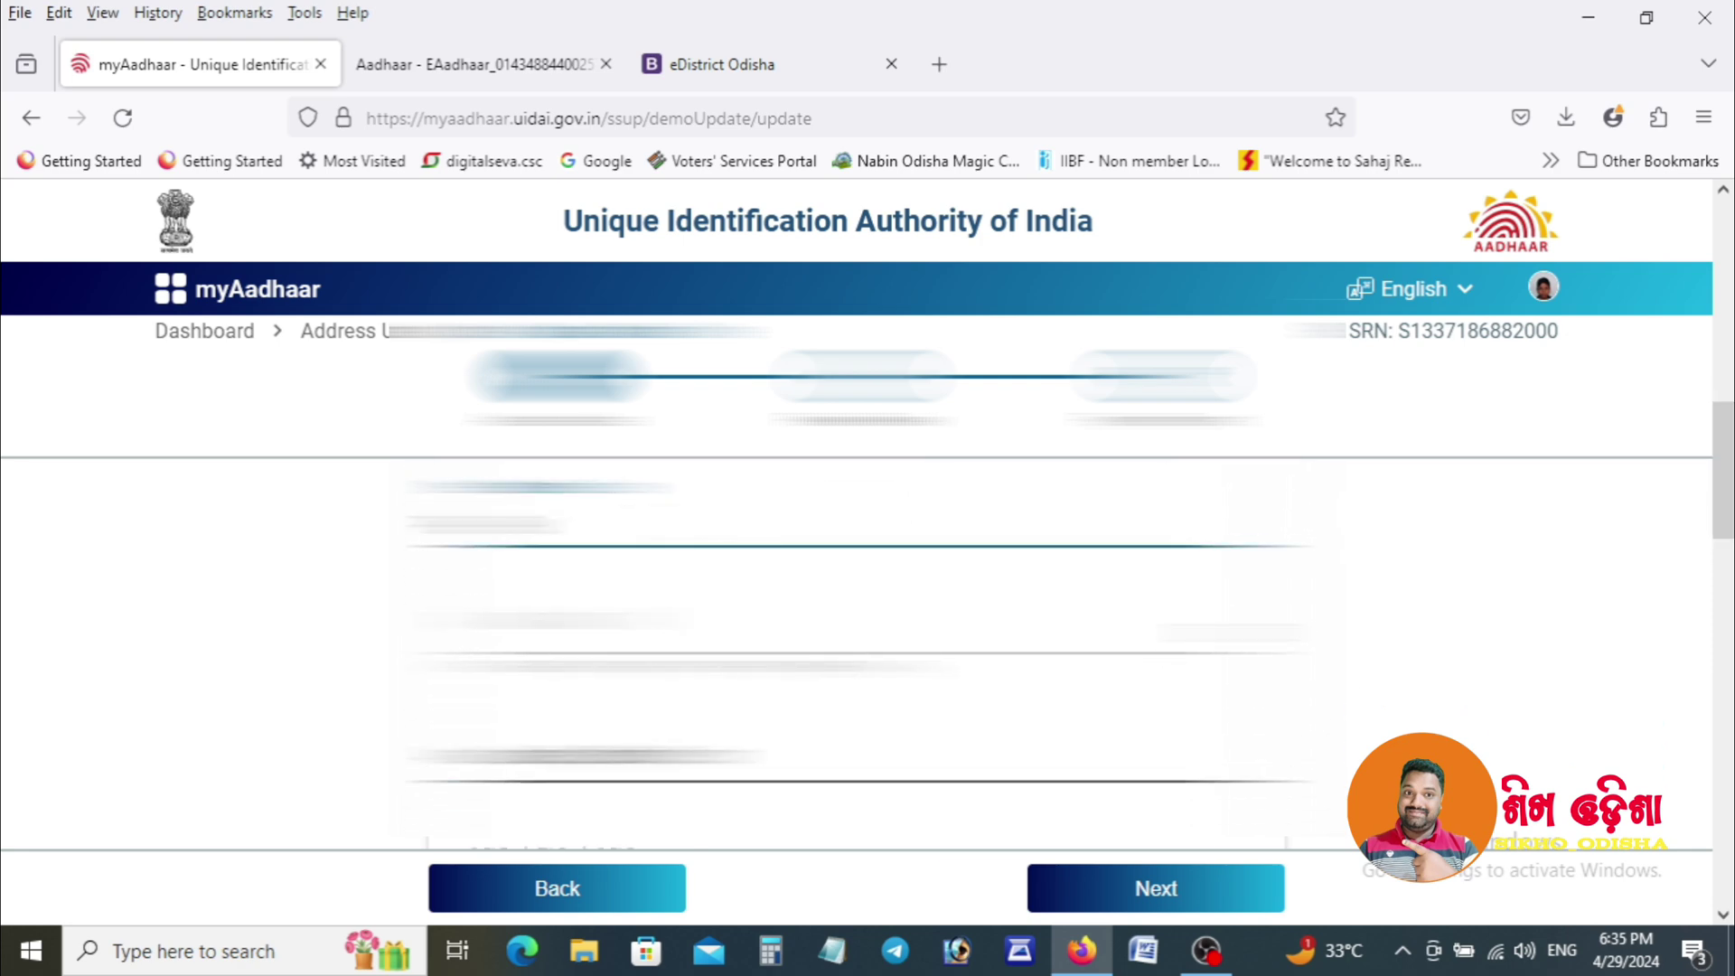
pyautogui.click(506, 758)
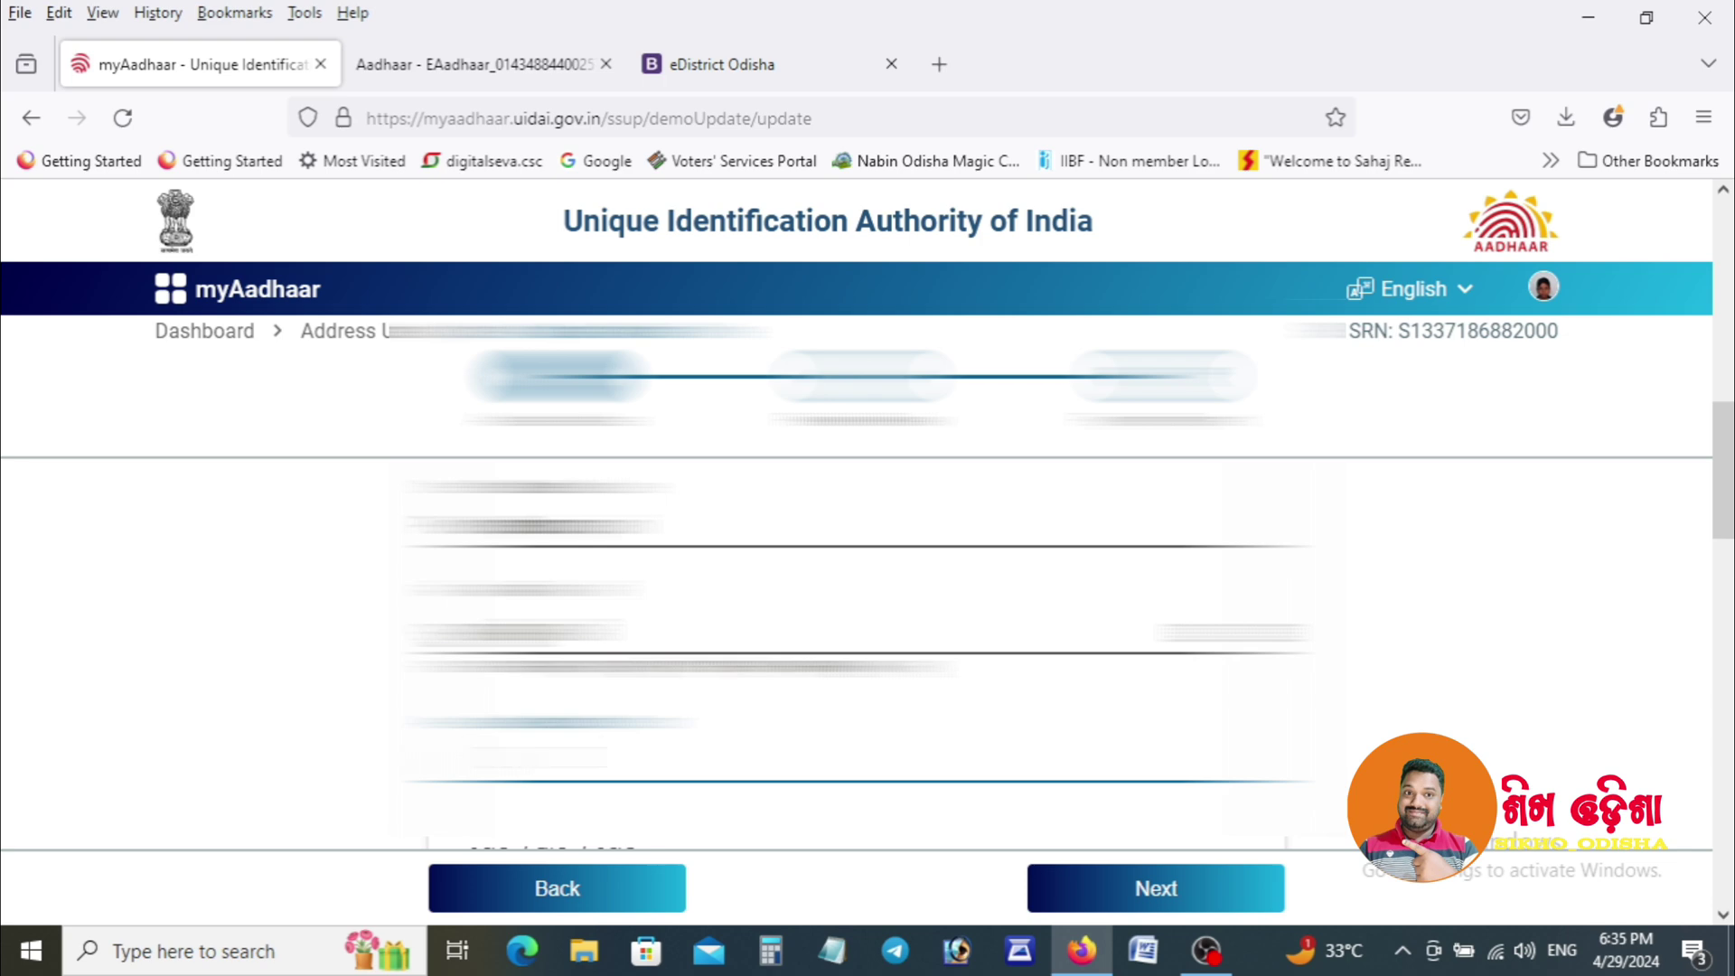
pyautogui.write('unreadable text')
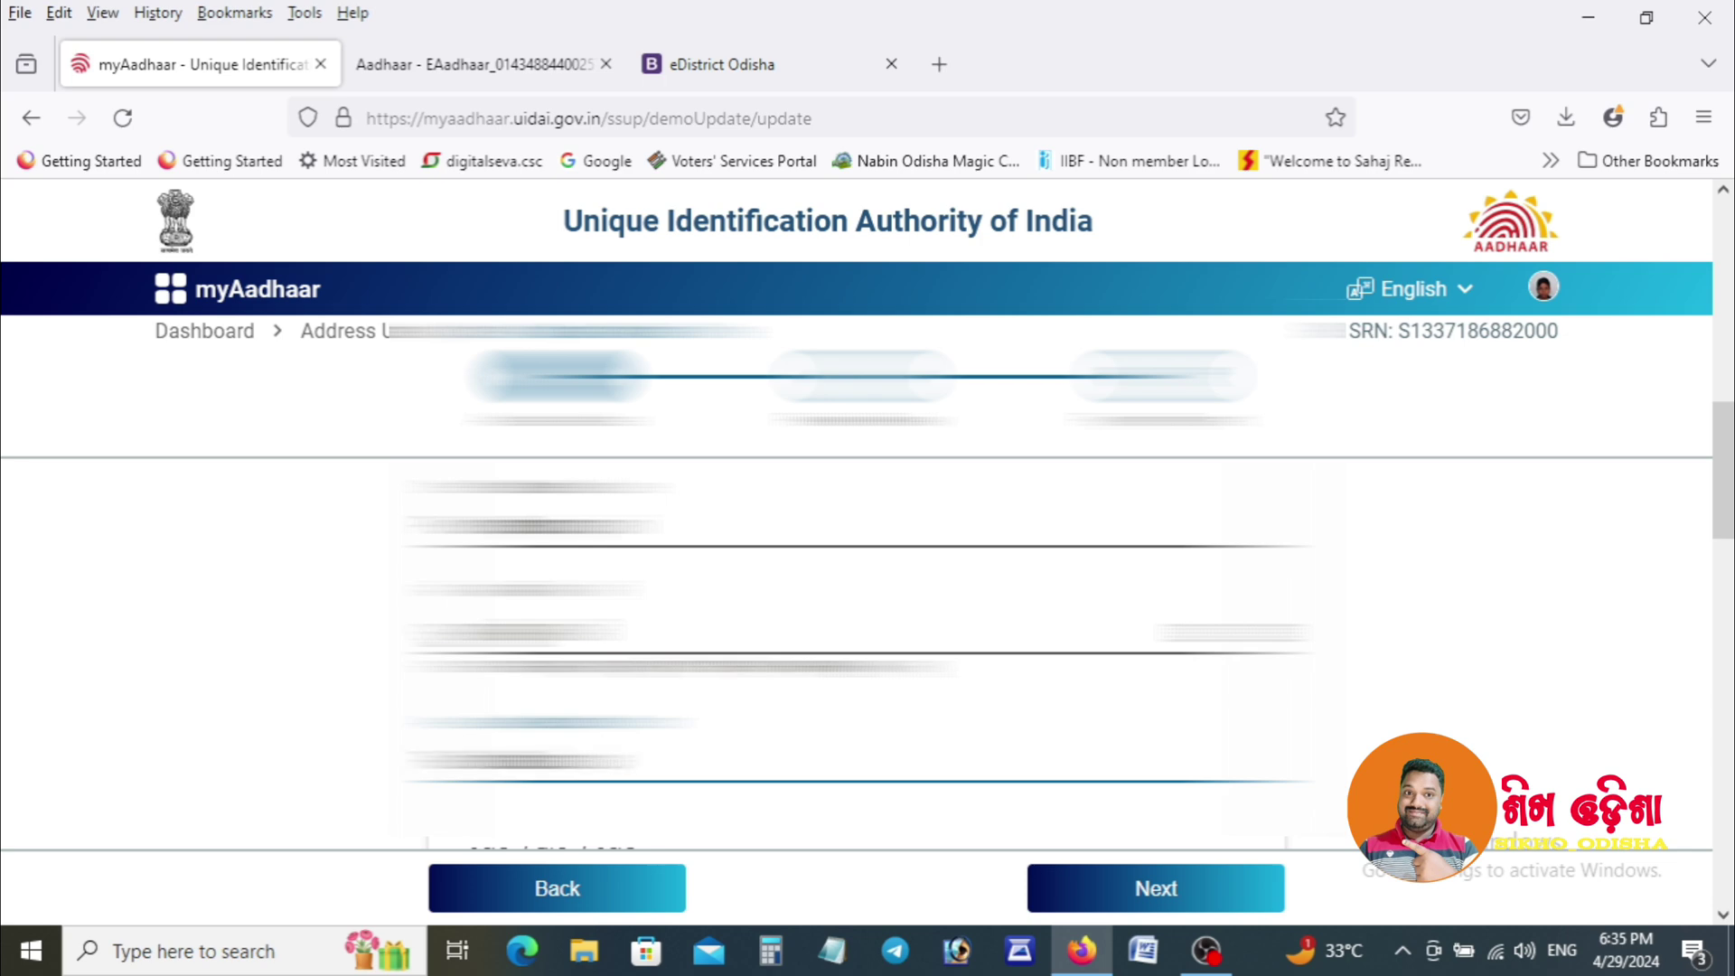
pyautogui.write('unreadable')
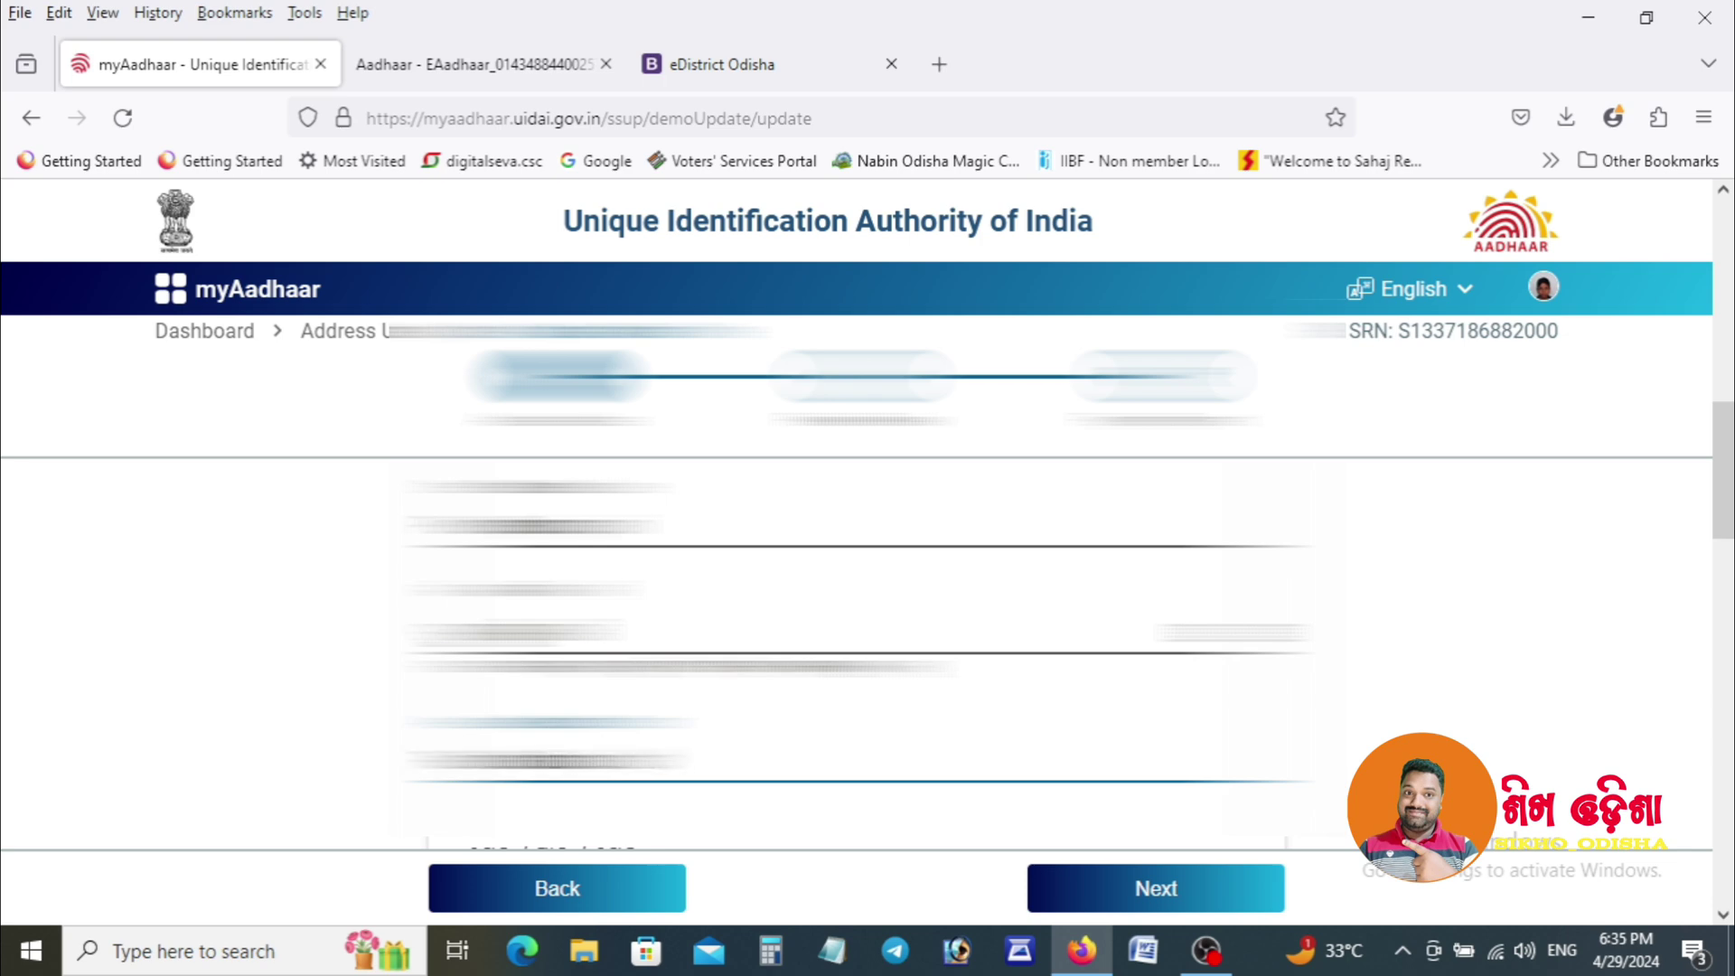
pyautogui.write('unreadable')
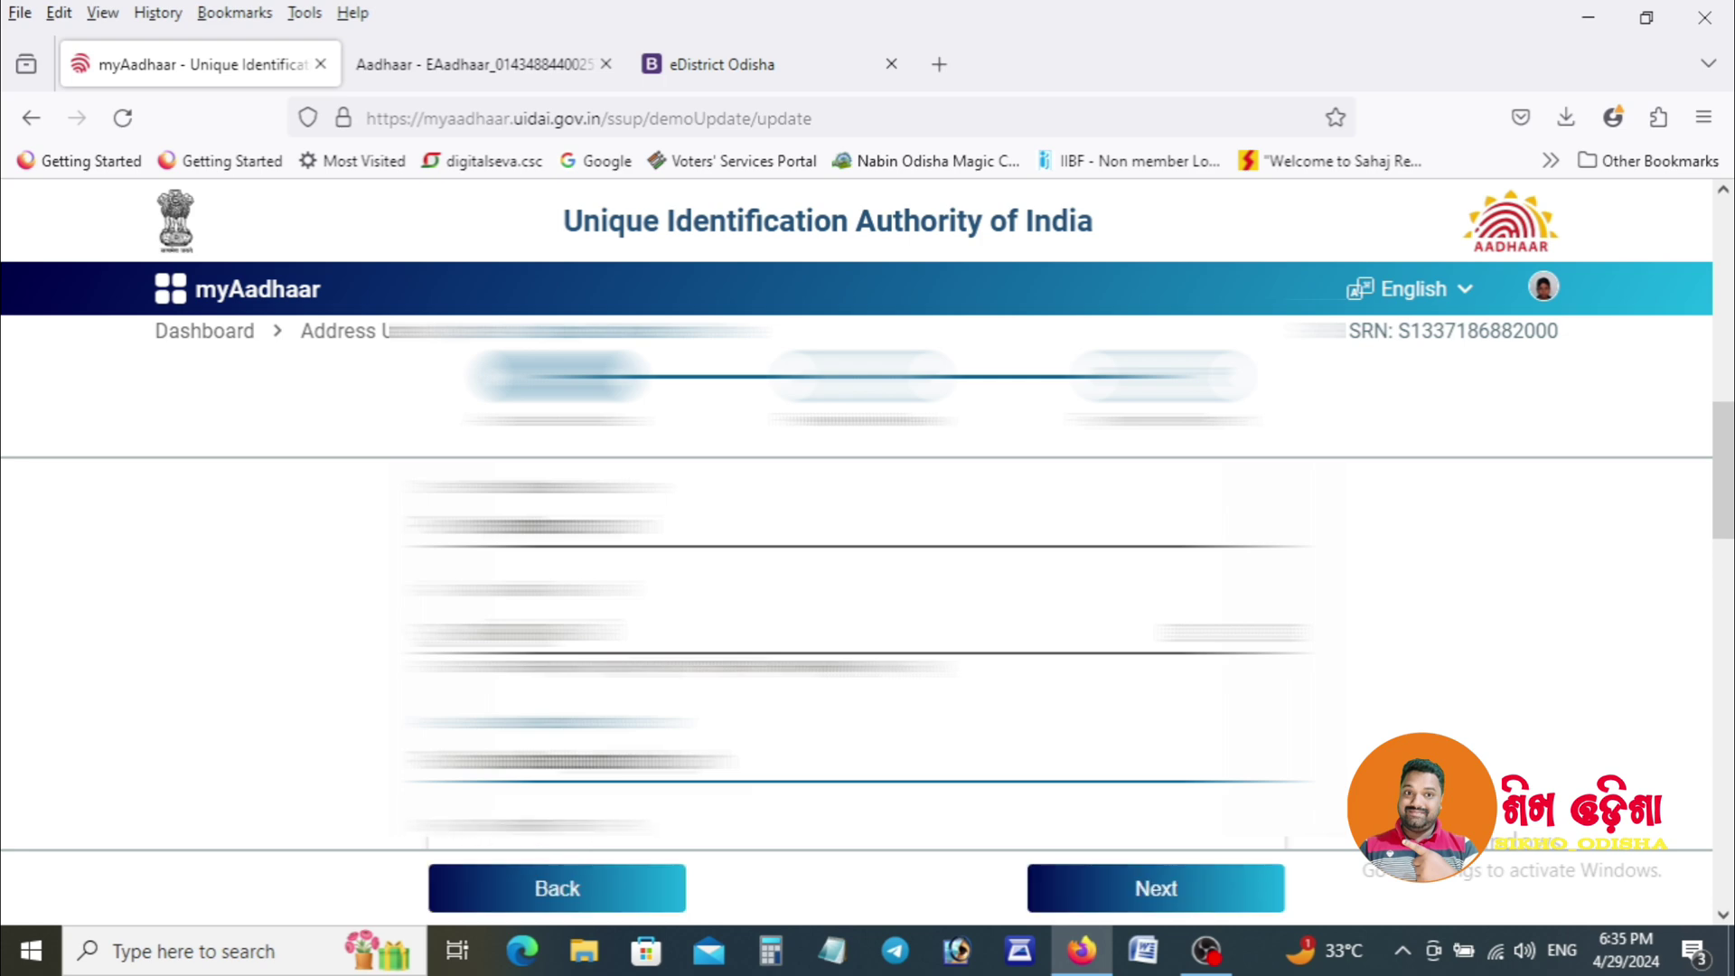
pyautogui.write('unreadable')
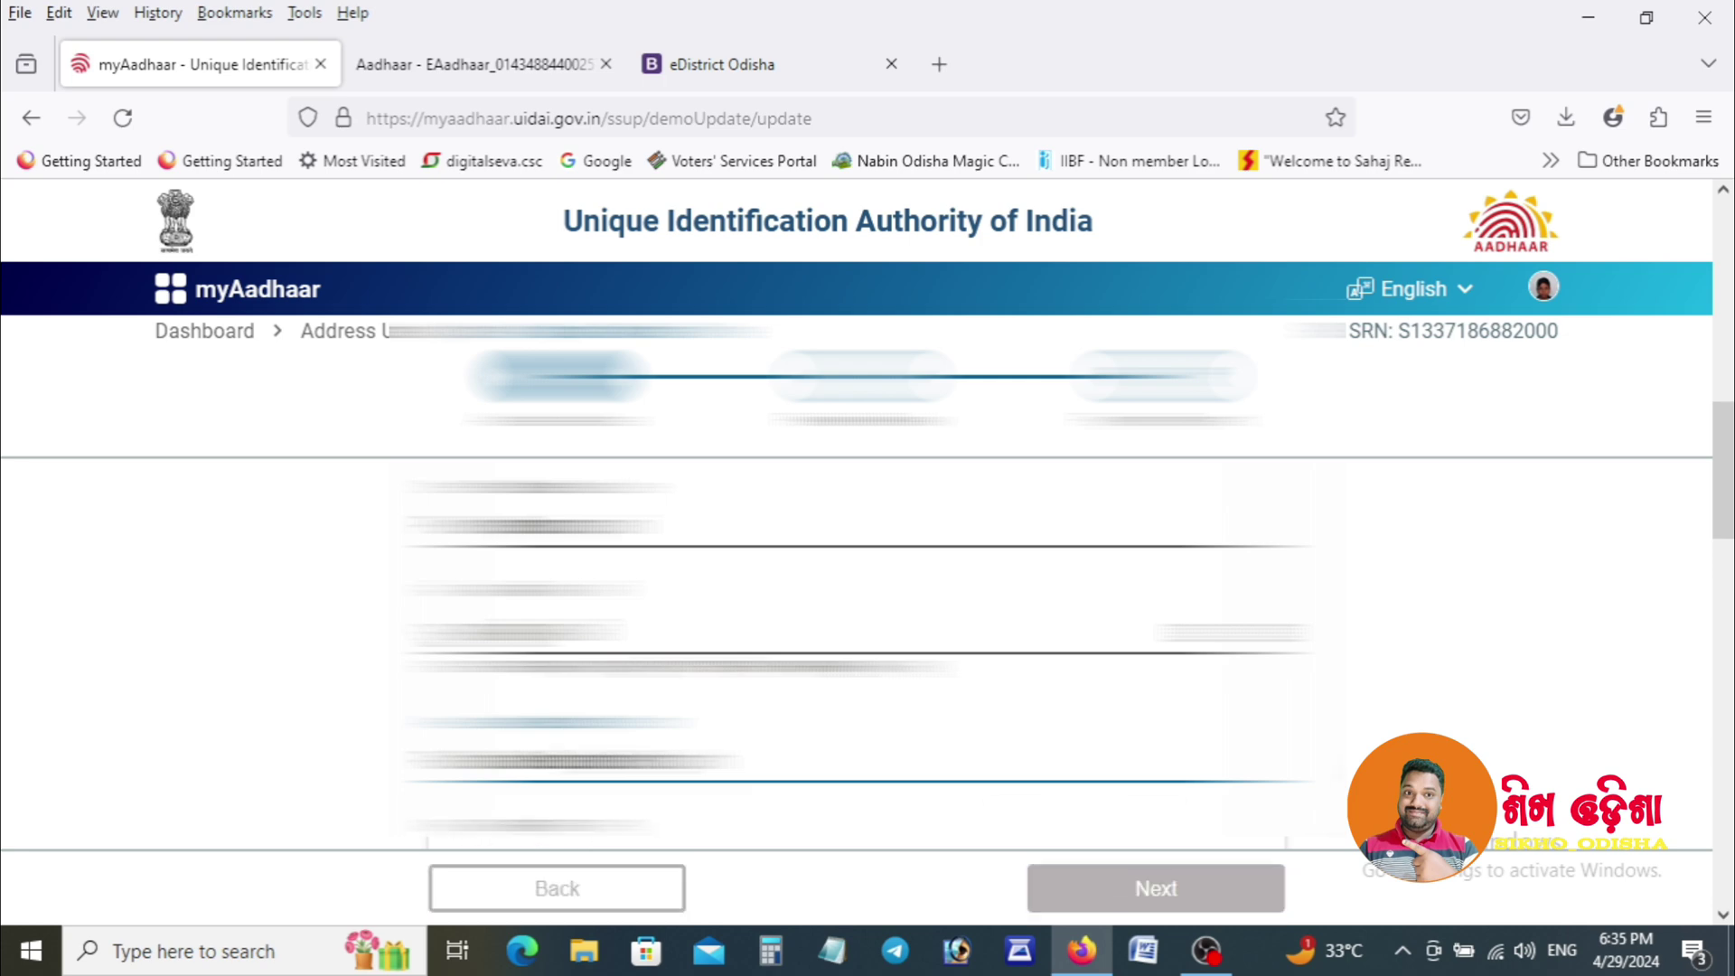
pyautogui.scroll(-2, 1728, 542)
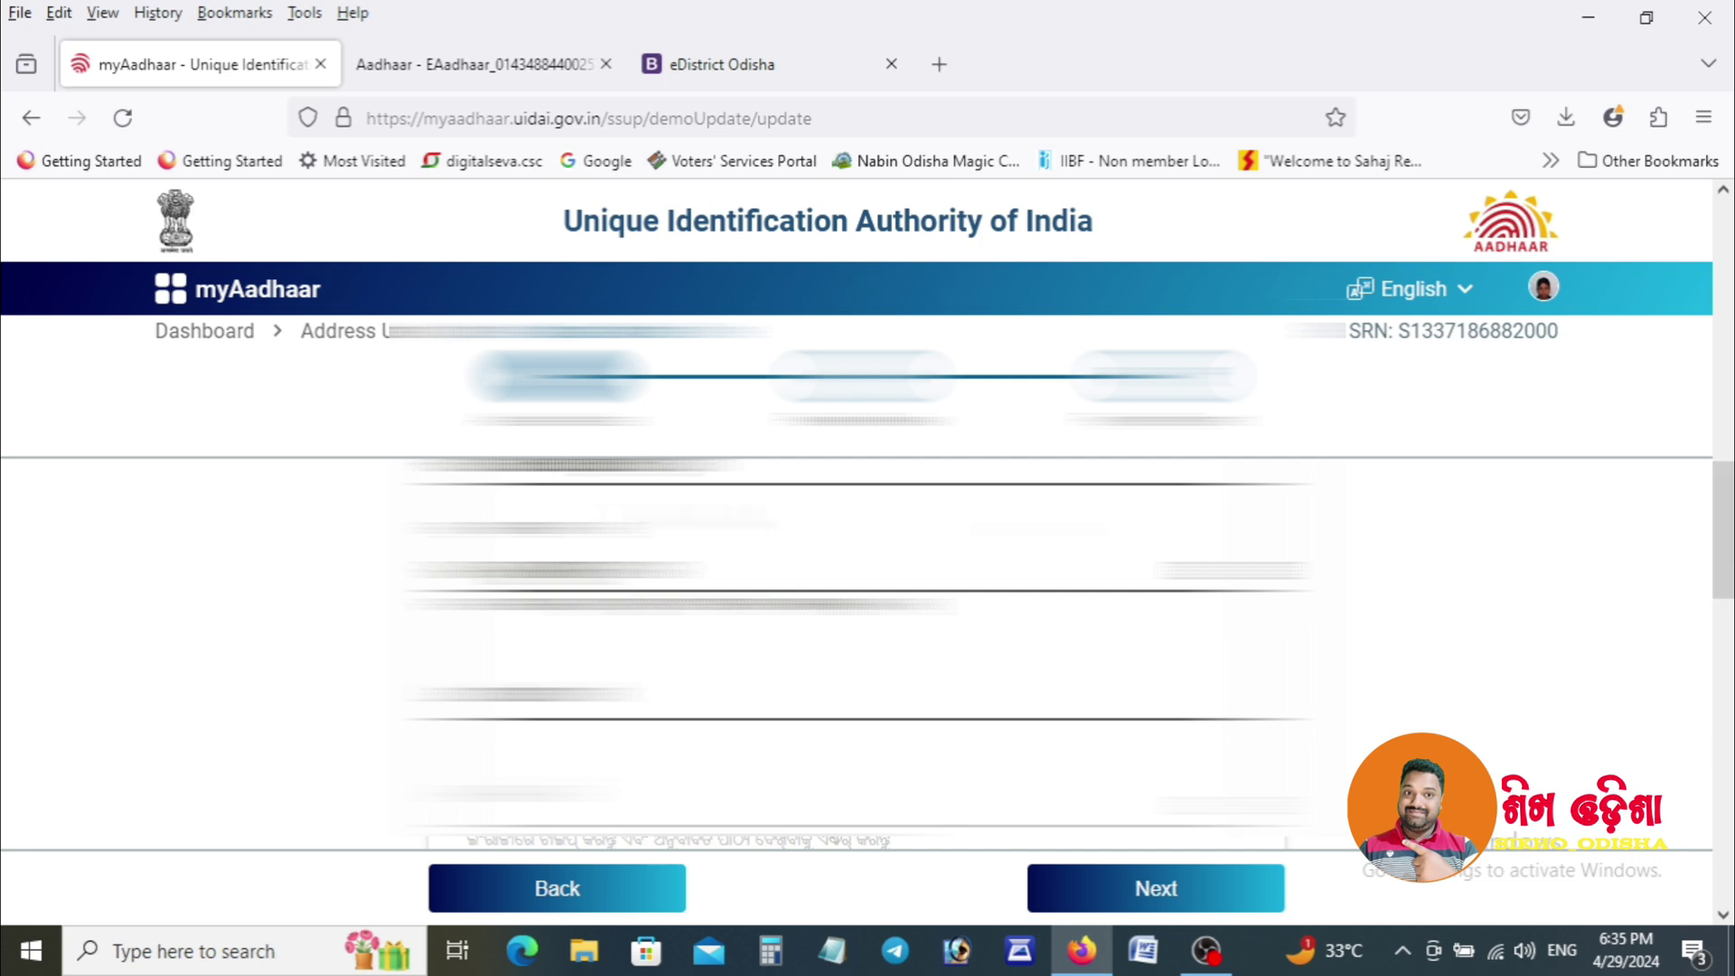
pyautogui.scroll(2, 858, 633)
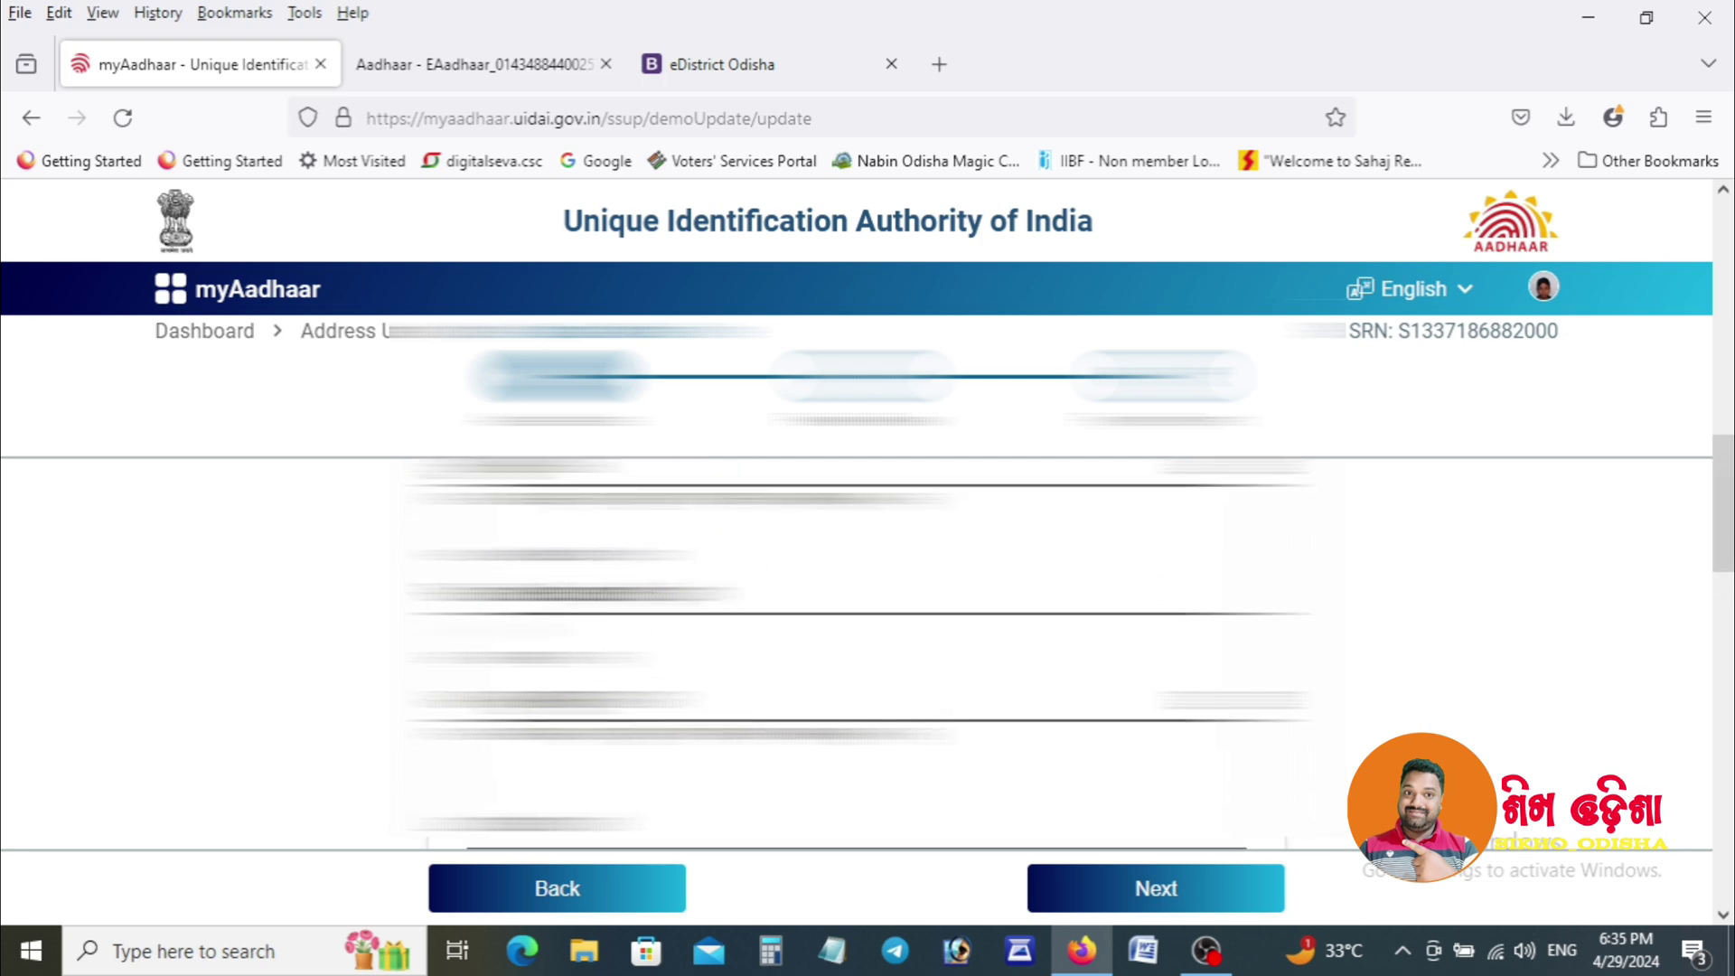
pyautogui.click(578, 596)
pyautogui.press('BackSpace')
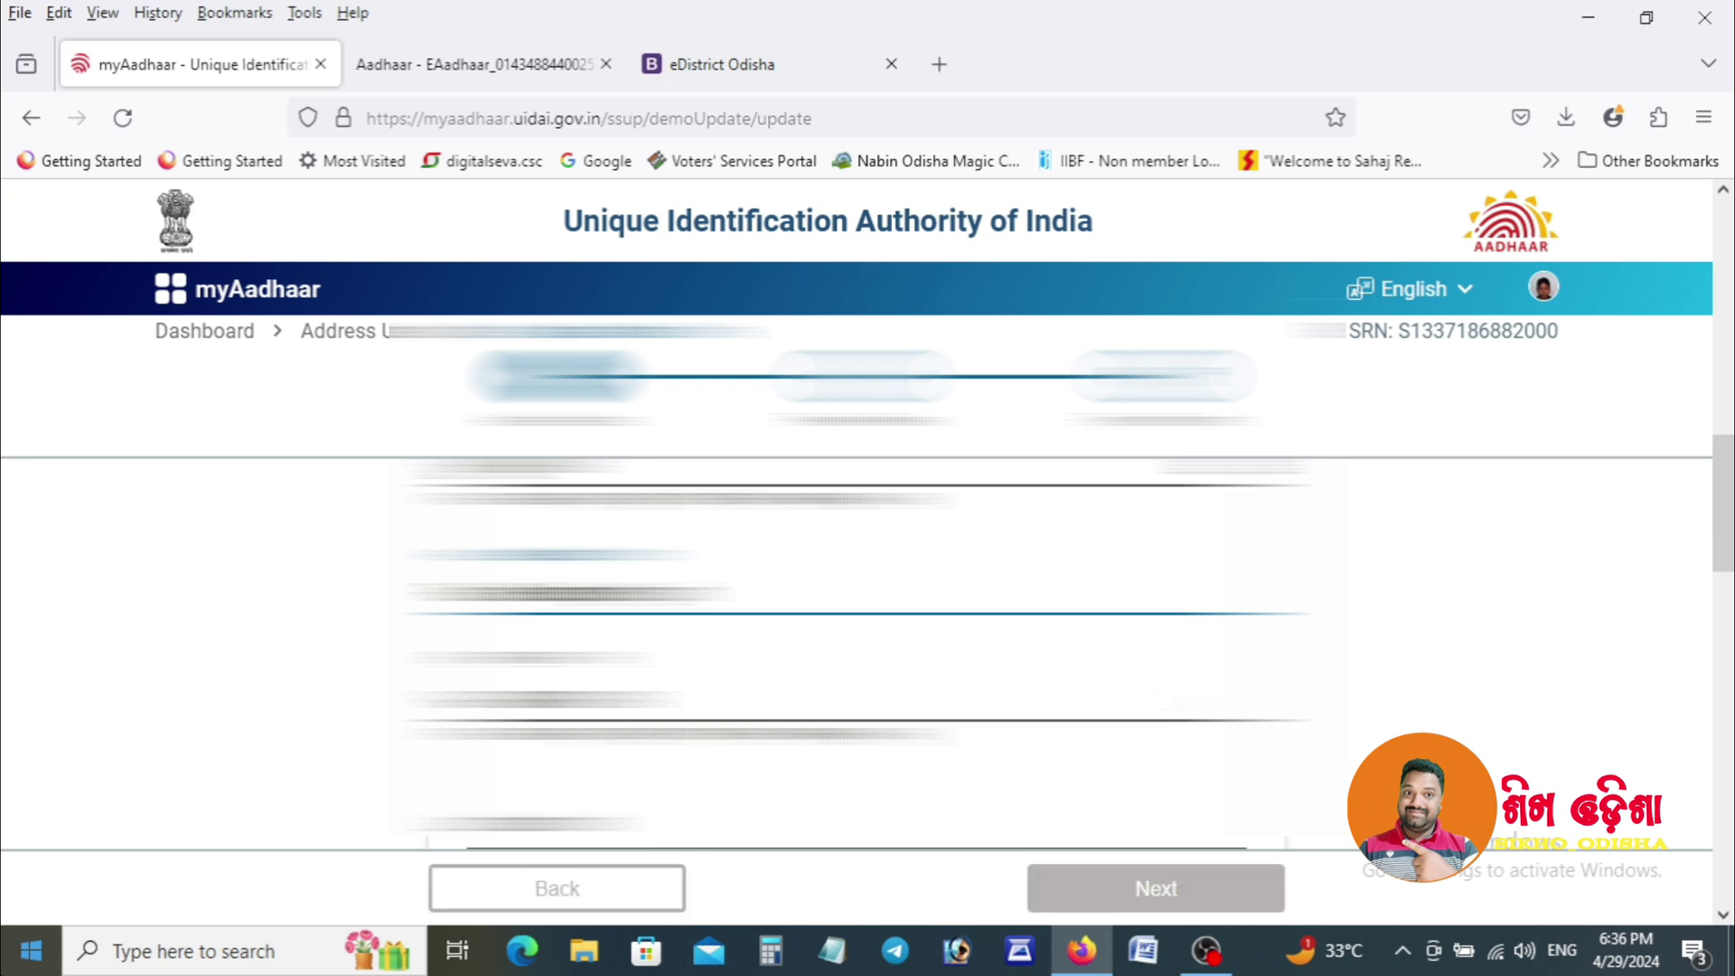
pyautogui.scroll(-3, 1731, 537)
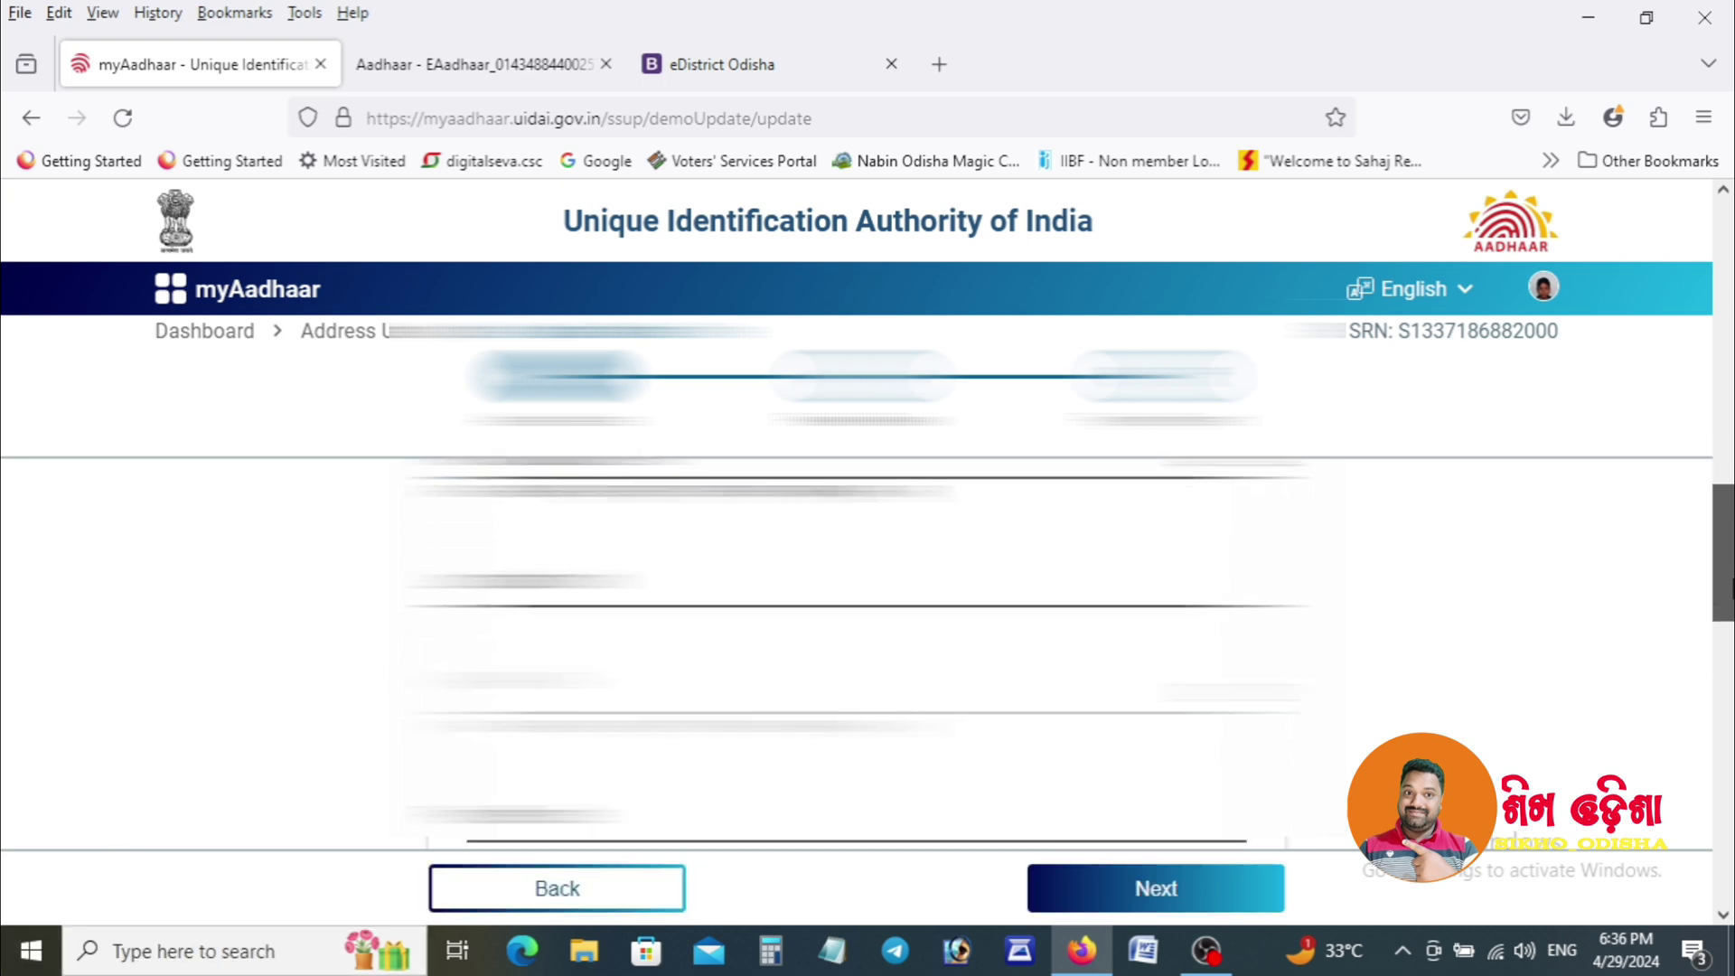
pyautogui.write('...')
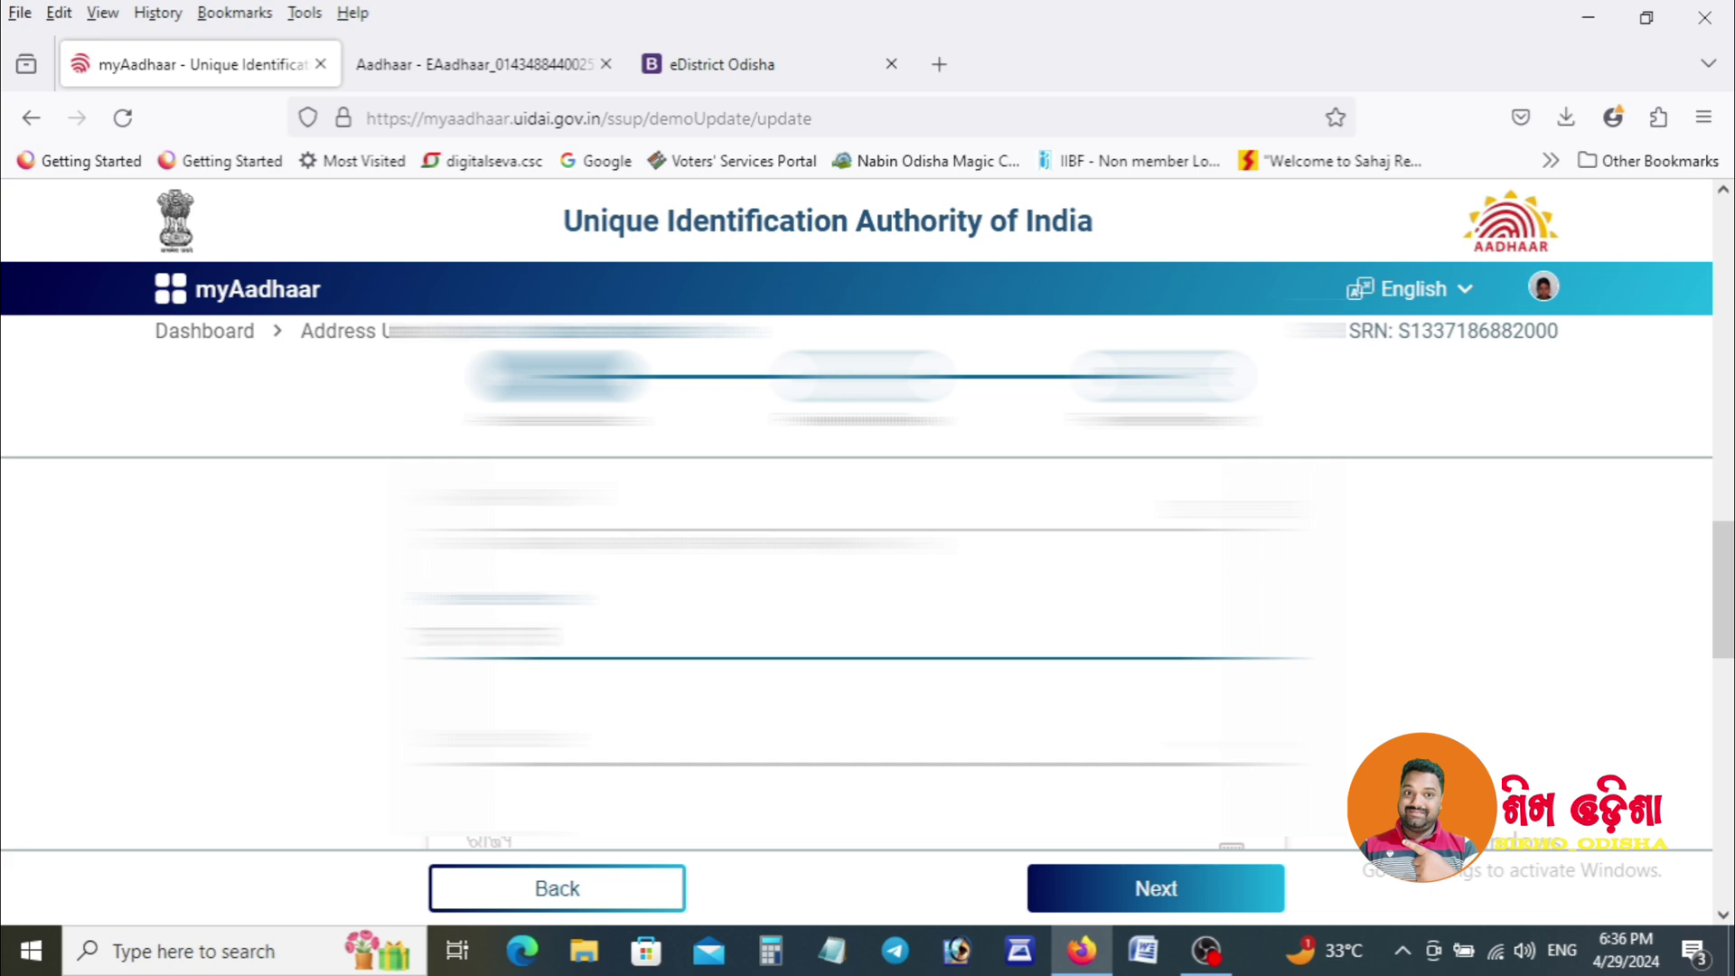
pyautogui.click(324, 734)
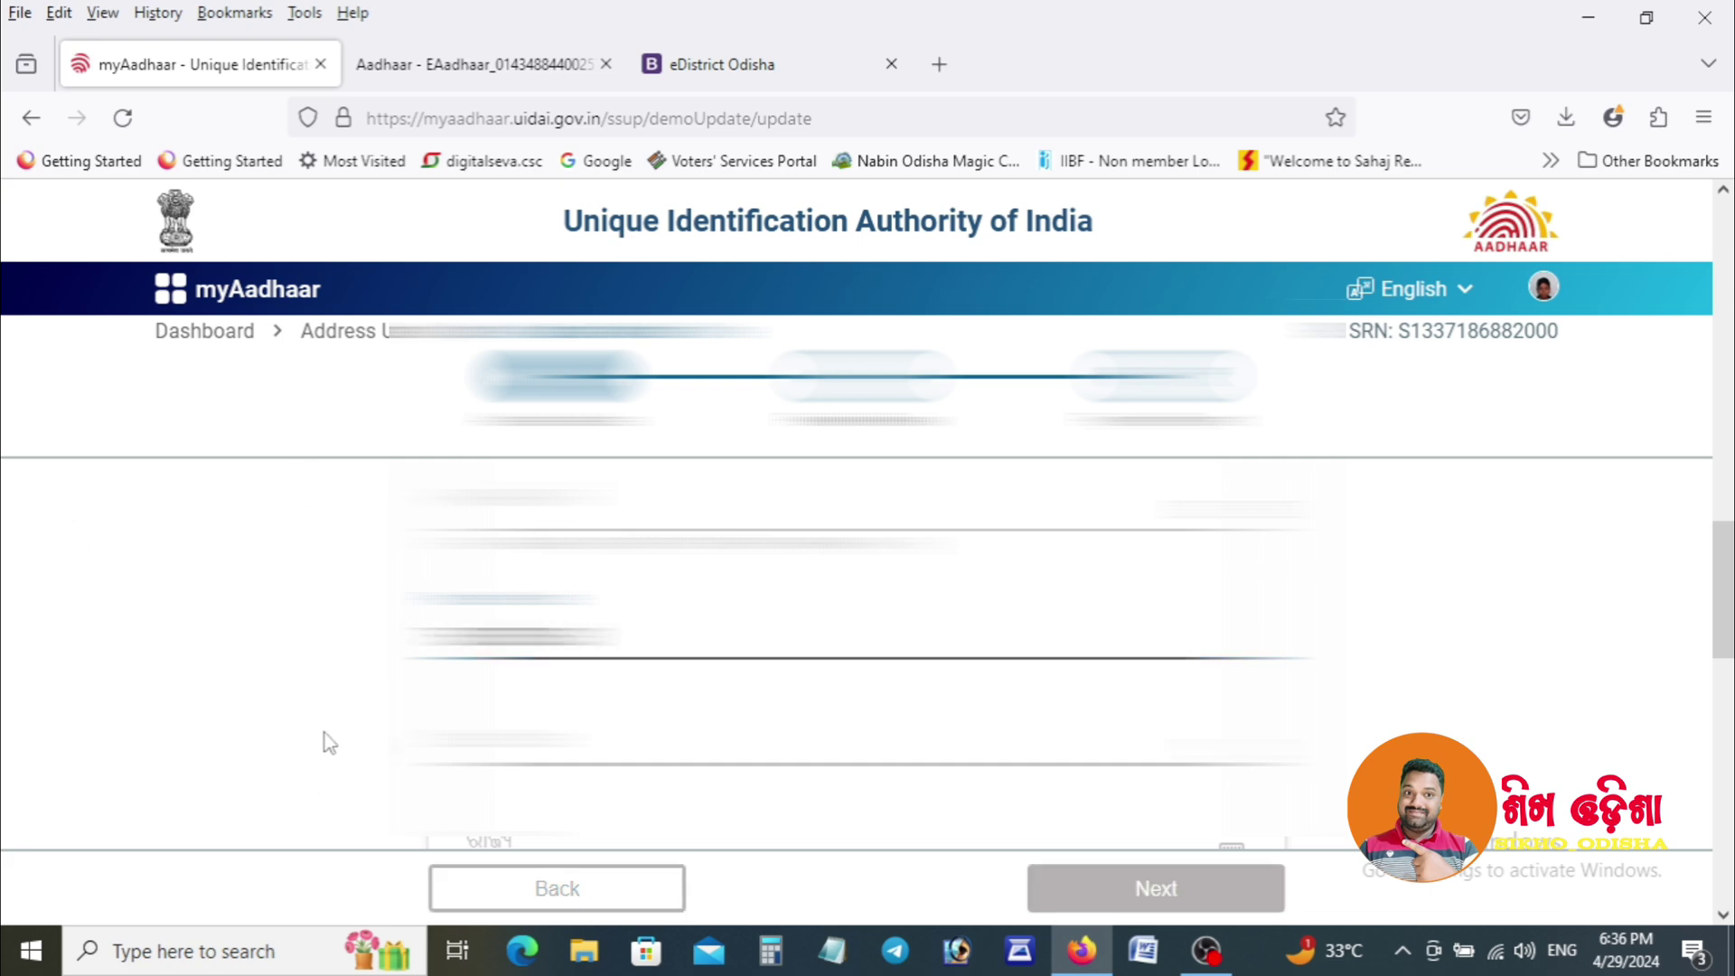
pyautogui.scroll(-2, 1731, 691)
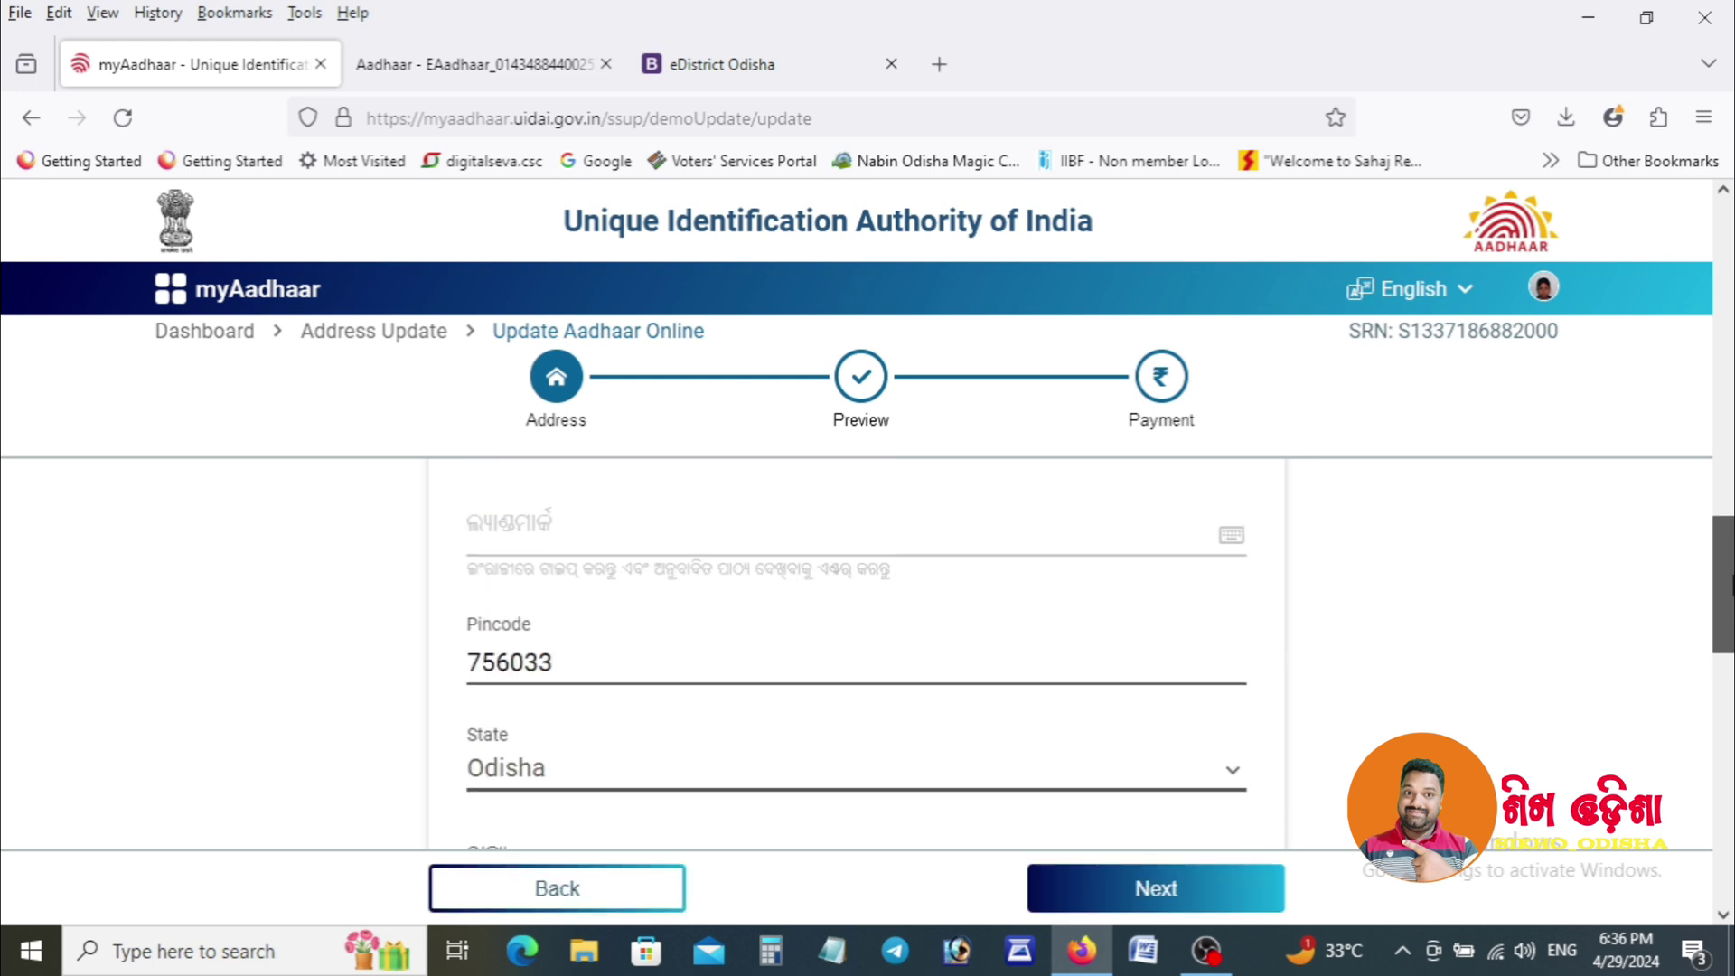
pyautogui.scroll(-3, 1731, 651)
pyautogui.scroll(-5, 1732, 660)
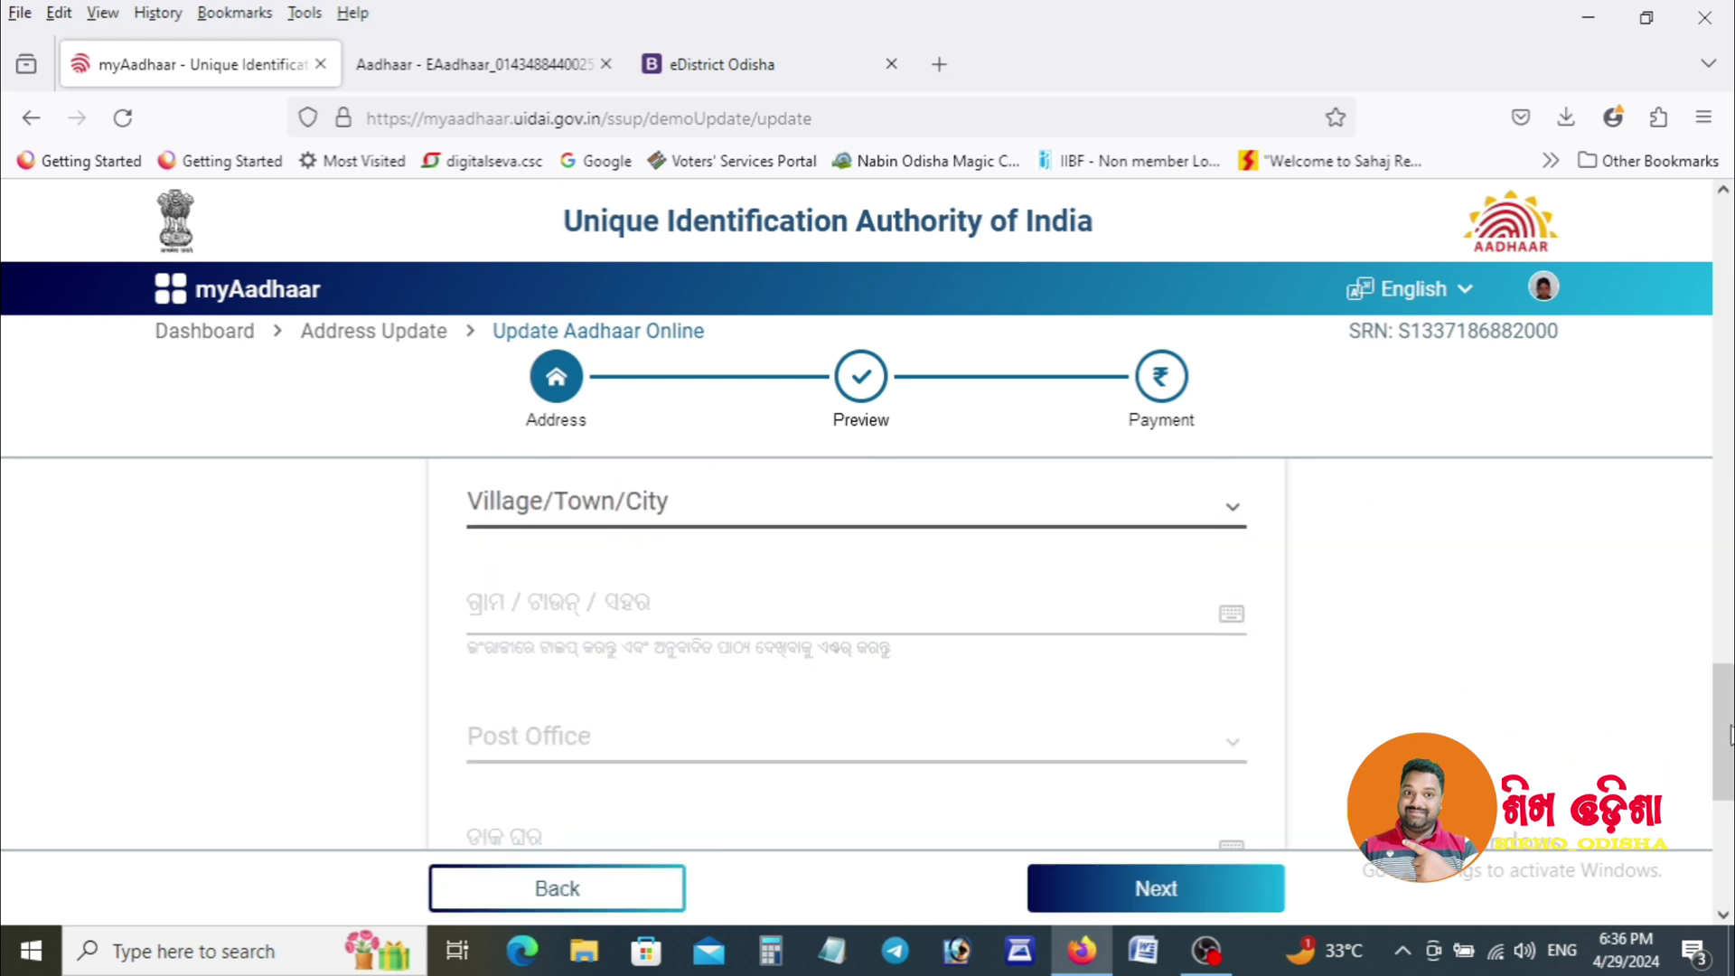
pyautogui.click(1214, 514)
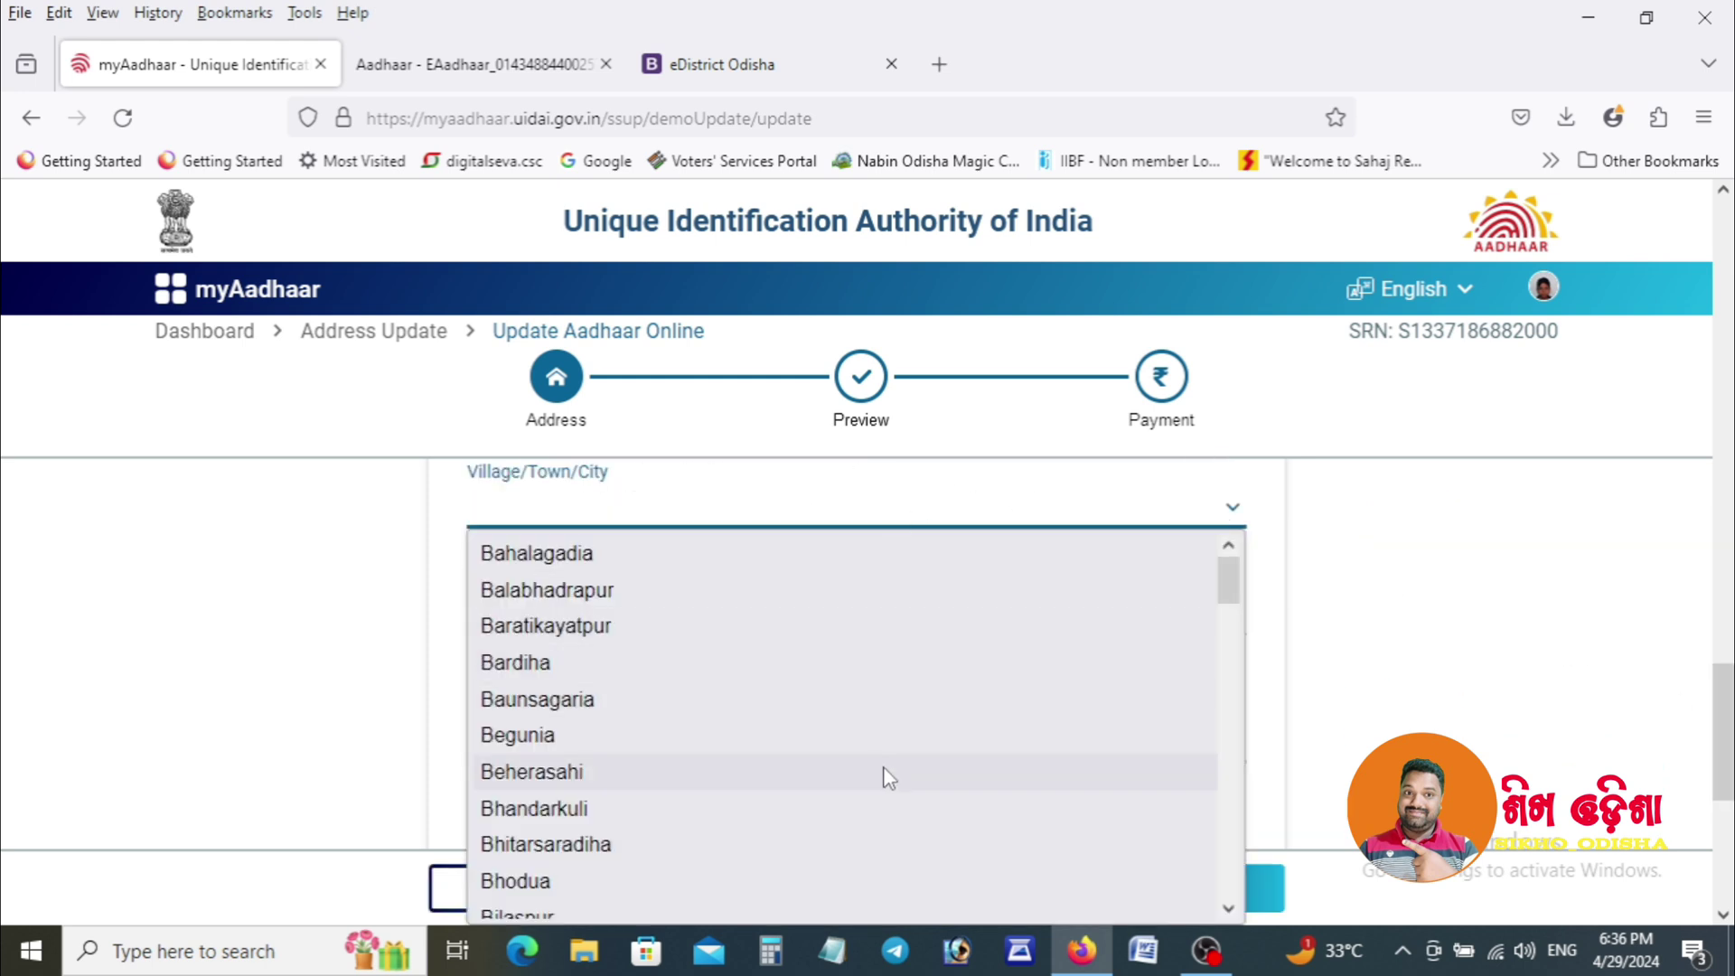
pyautogui.write('pi')
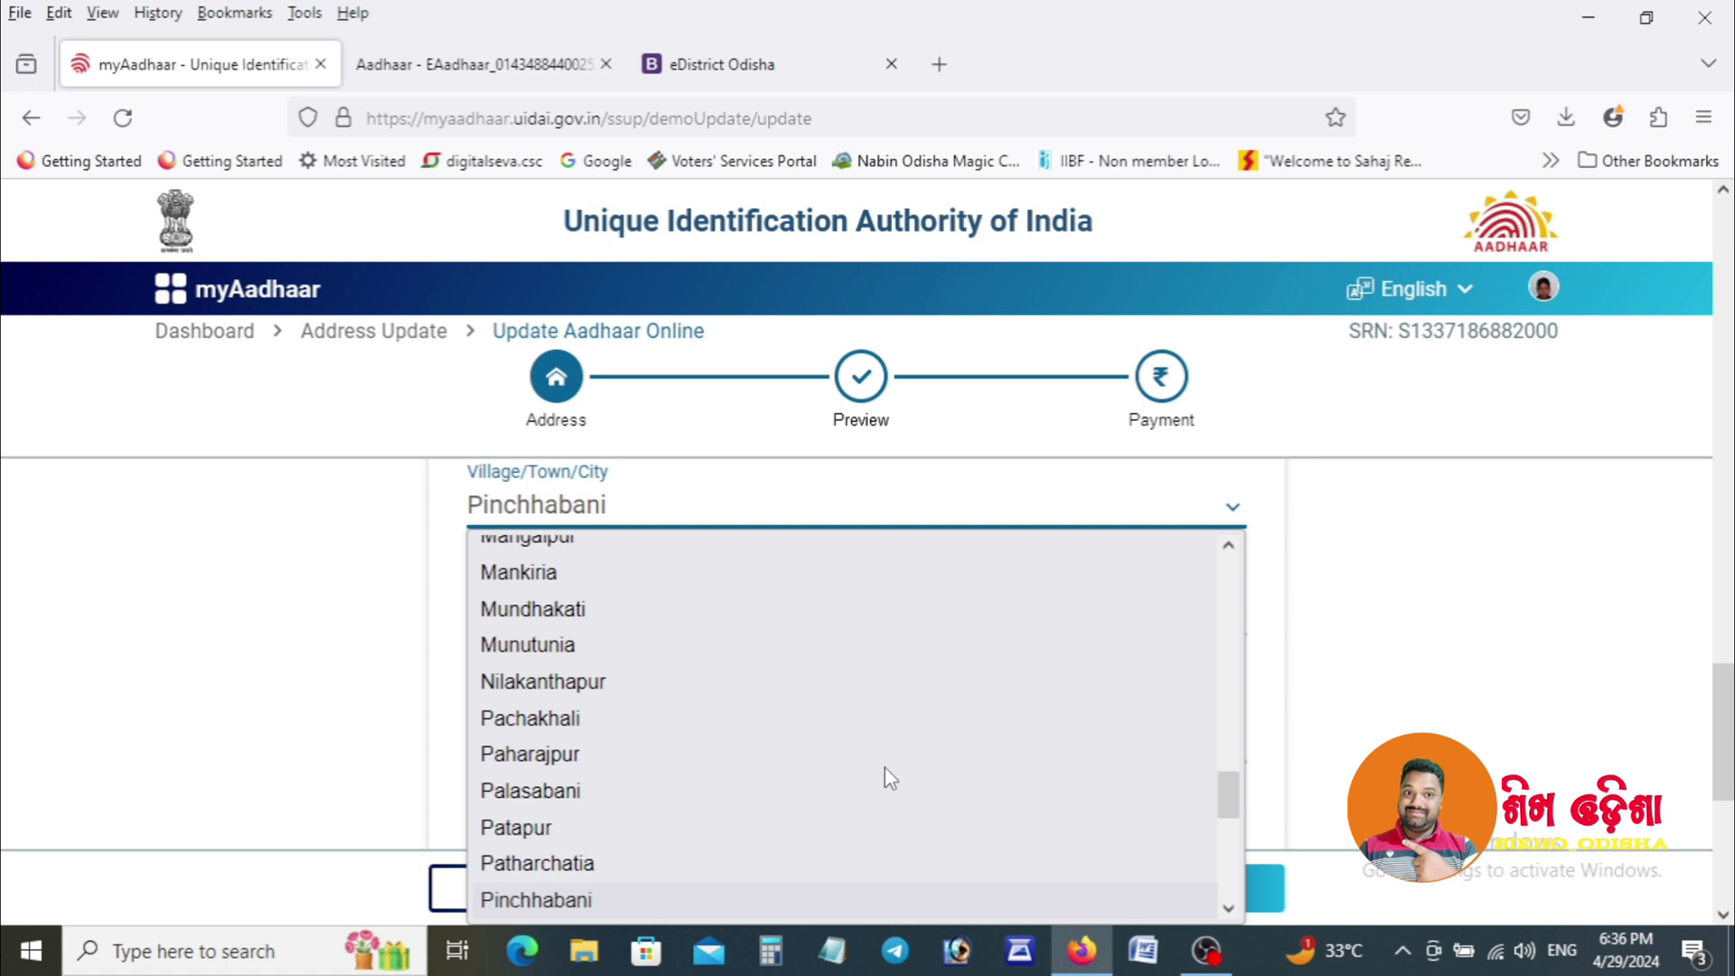
pyautogui.write('pu')
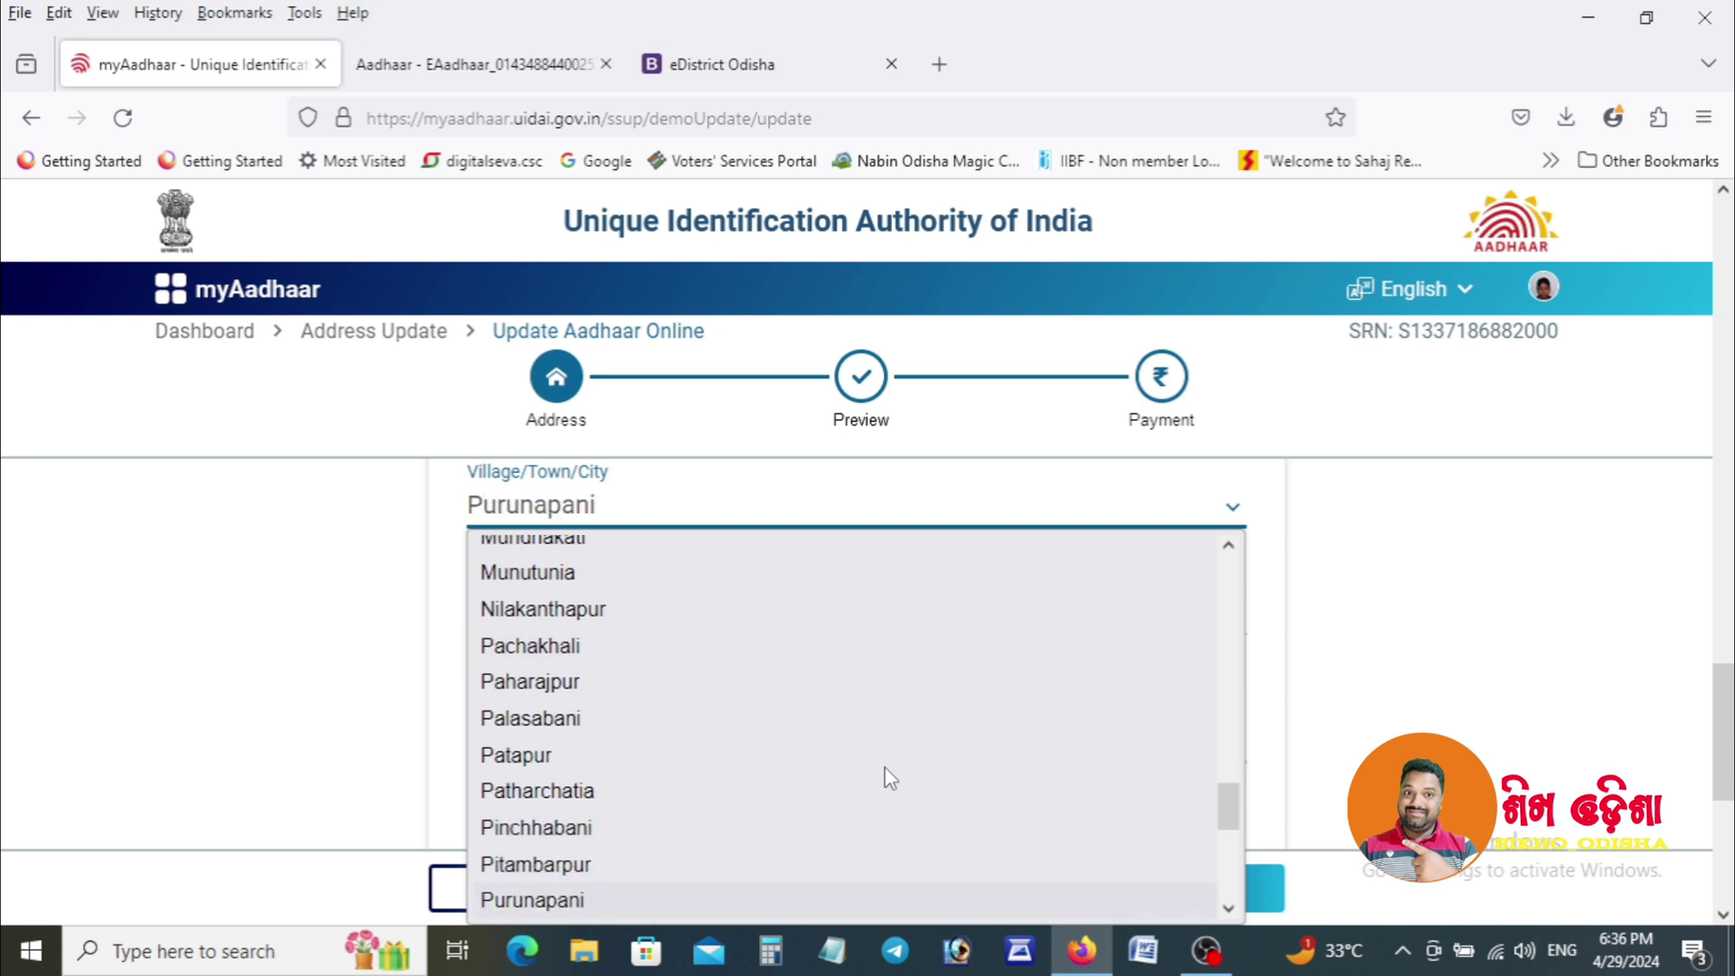
pyautogui.press('Return')
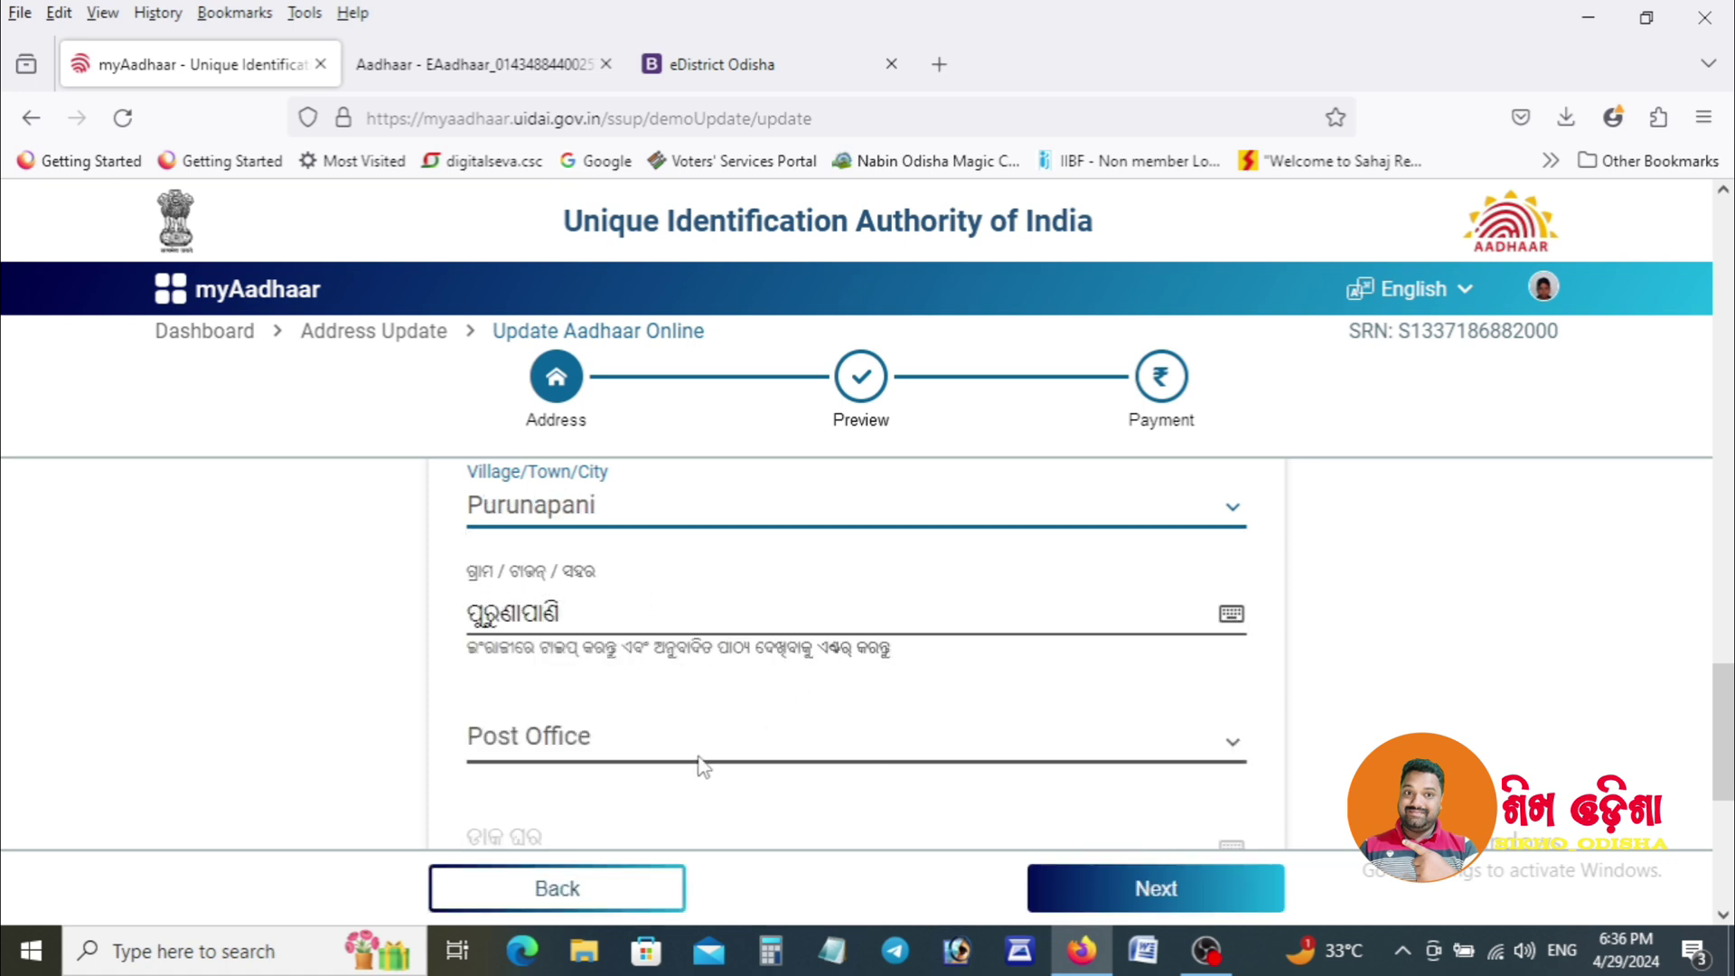
# Choose Mahuduma as the Post Office.
pyautogui.click(702, 750)
pyautogui.click(663, 794)
pyautogui.moveTo(1723, 732); pyautogui.dragTo(1732, 809)
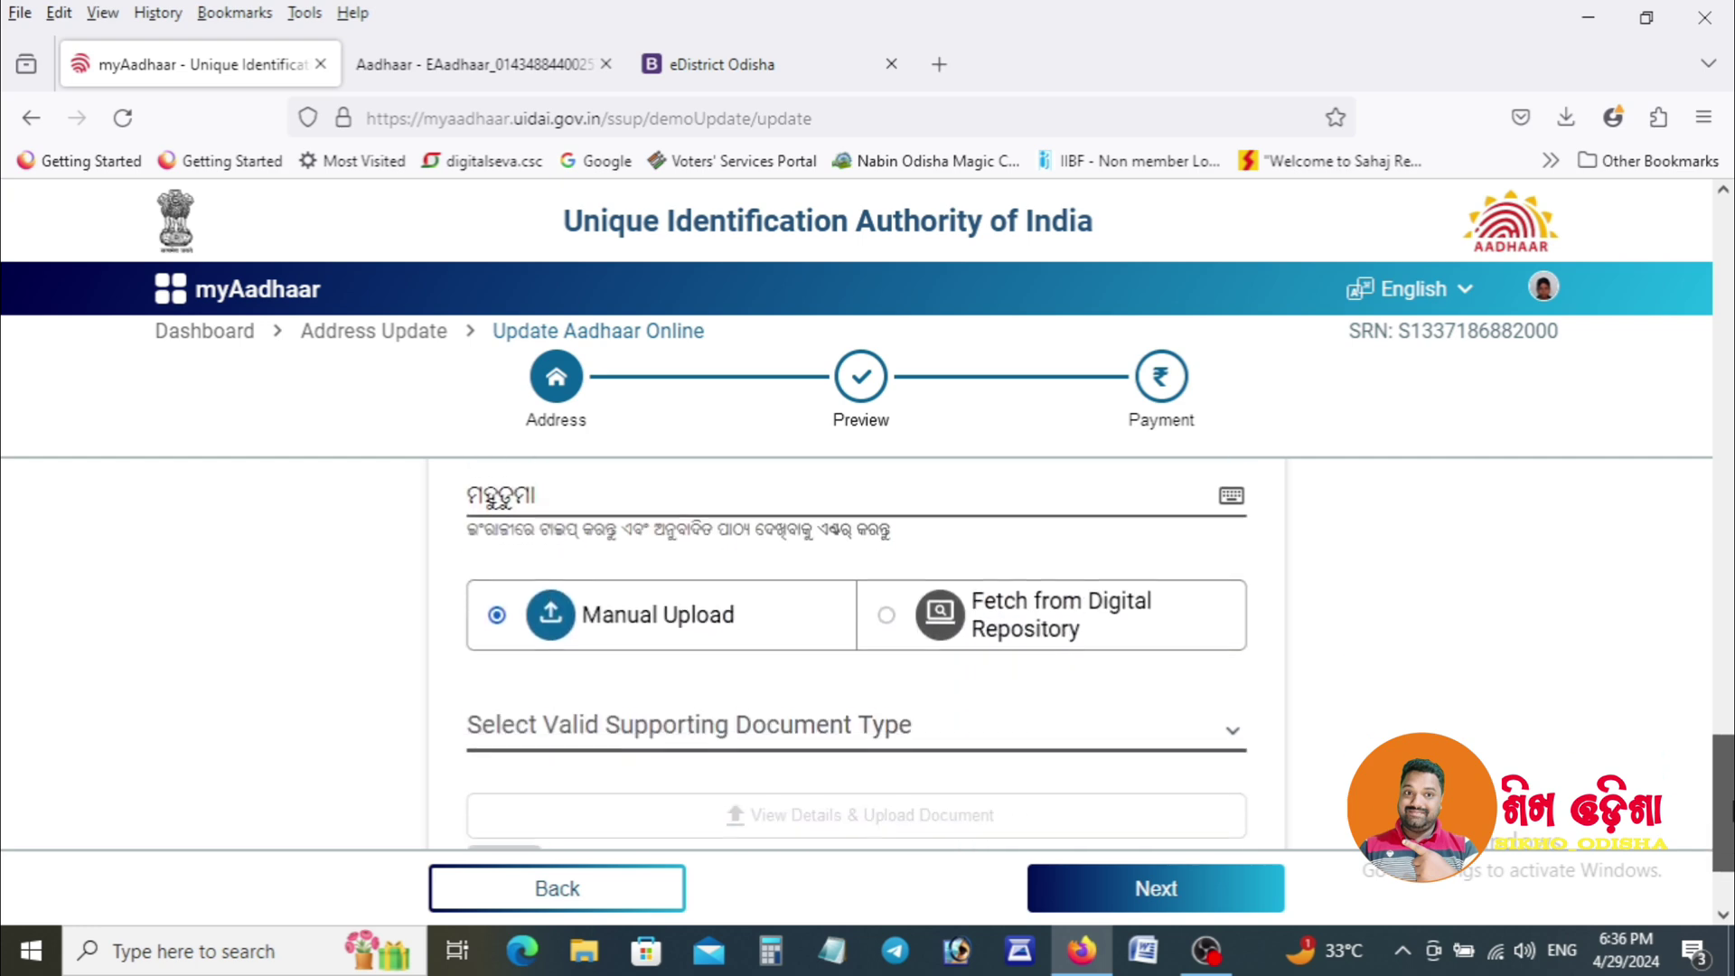
# Choose 'Standard Certificate by Village Panchayat Head' as the document type and dismiss the advisory.
pyautogui.click(1114, 727)
pyautogui.click(1114, 727)
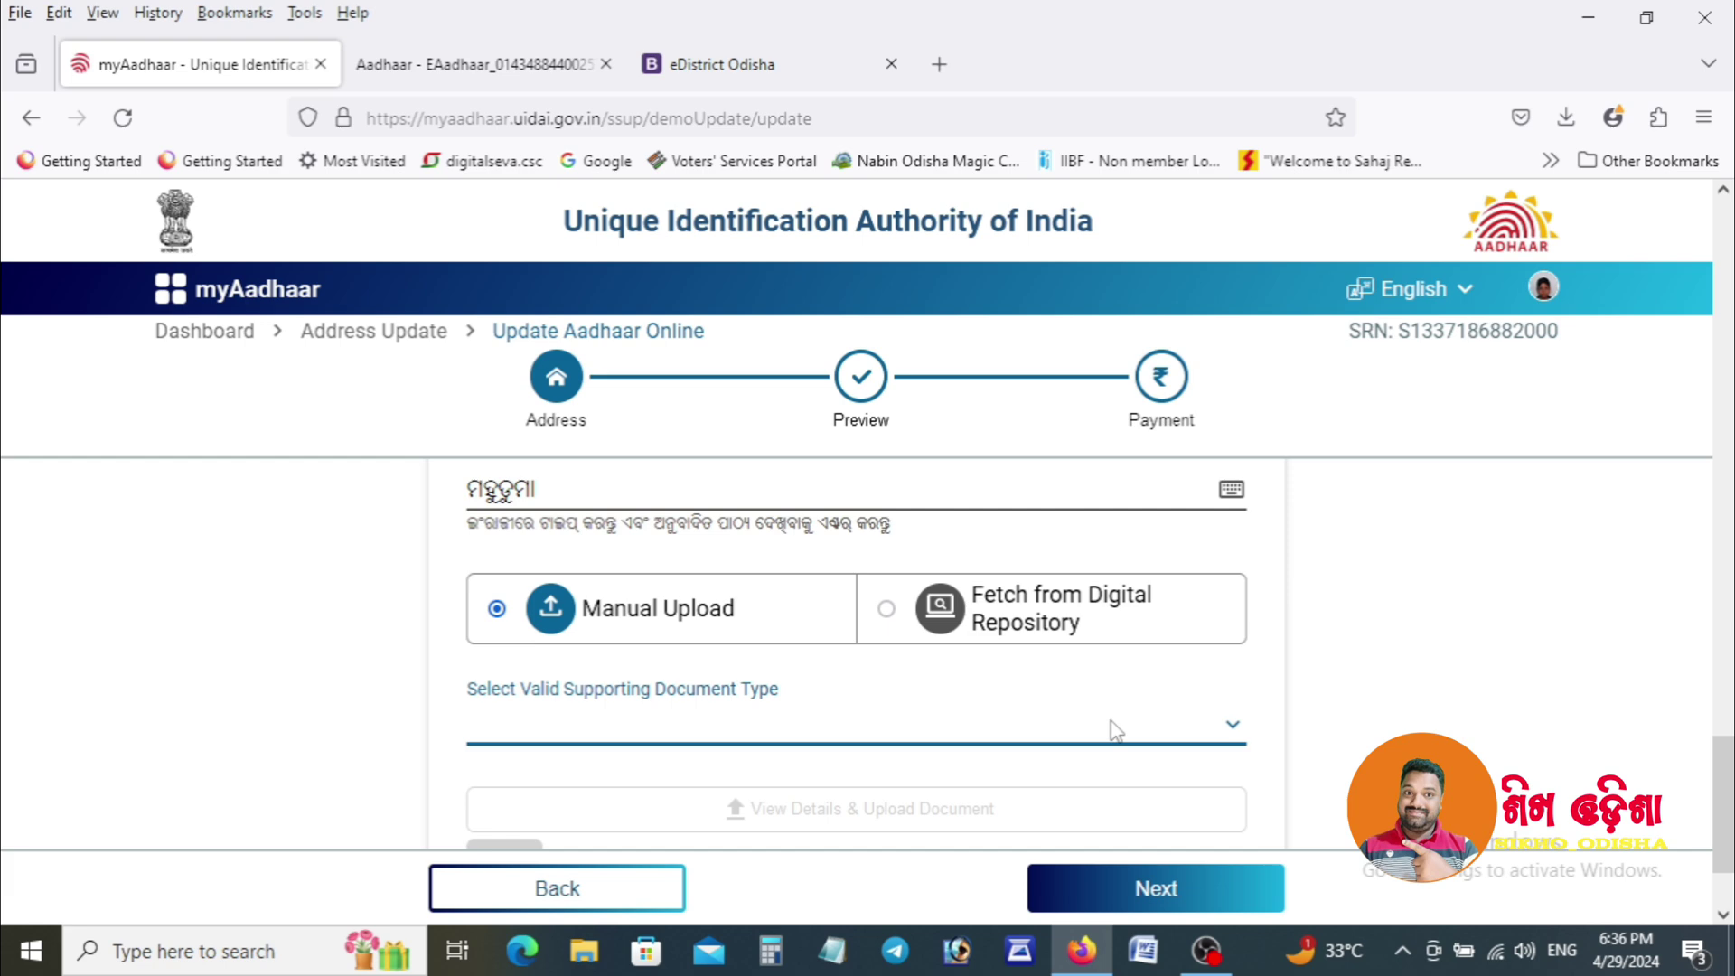
pyautogui.click(1115, 727)
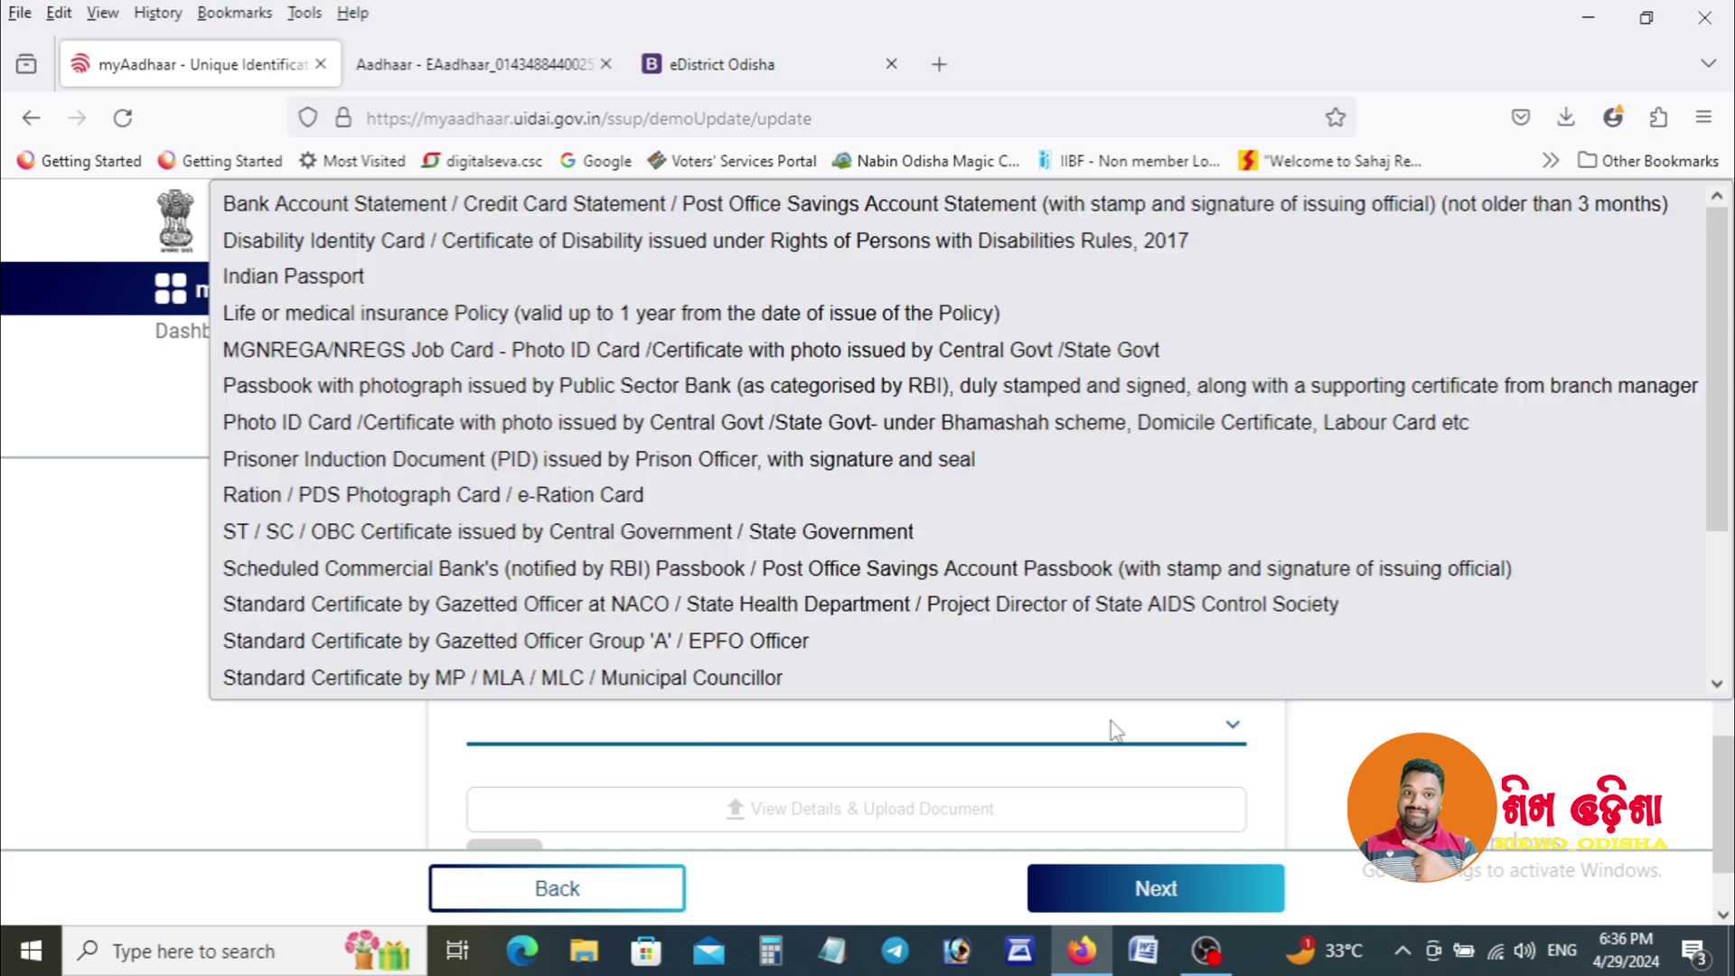
pyautogui.scroll(-1, 1729, 432)
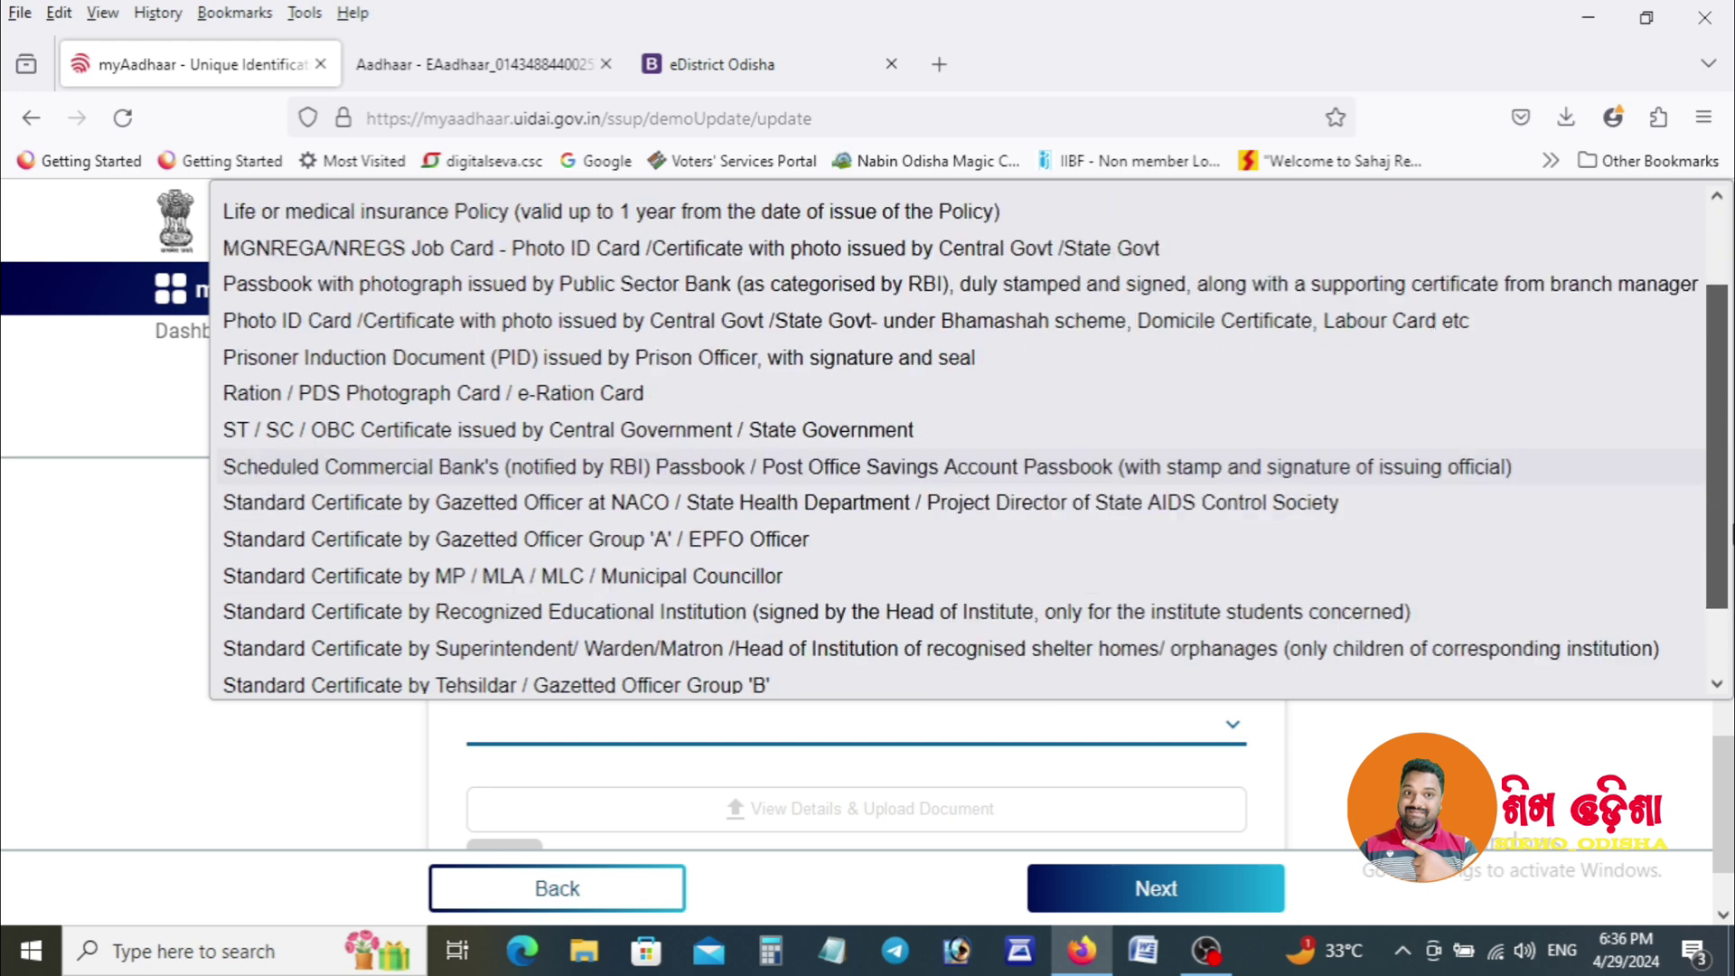
pyautogui.scroll(-1, 1728, 542)
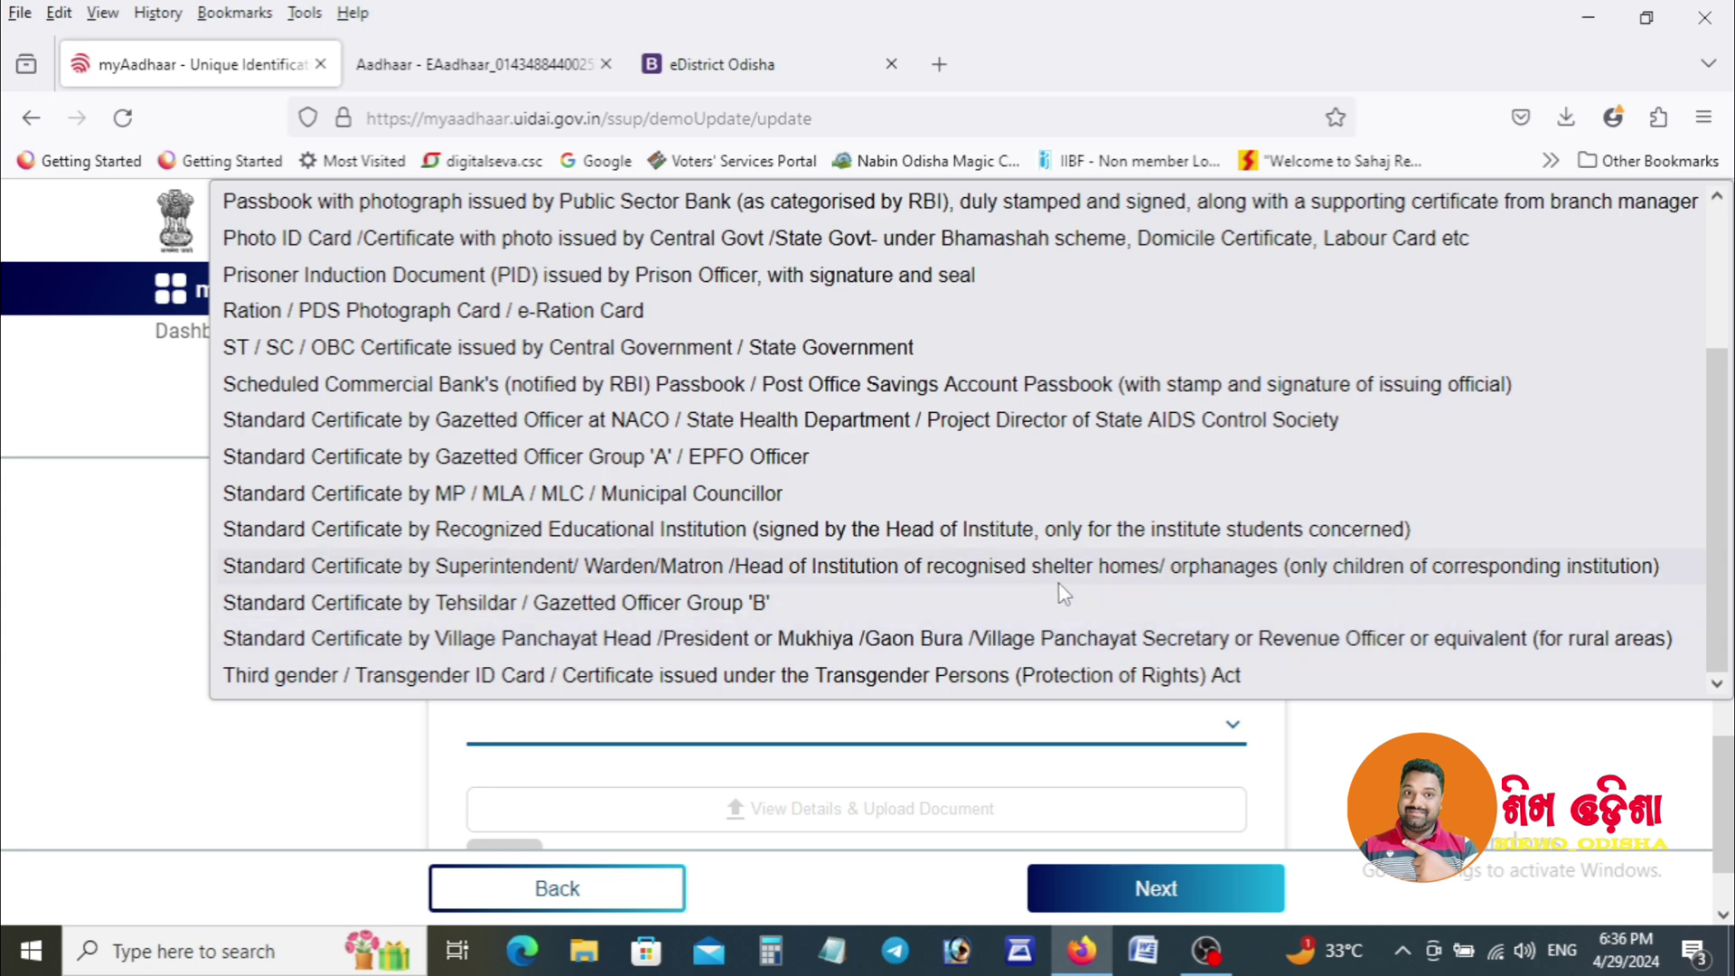
pyautogui.click(818, 638)
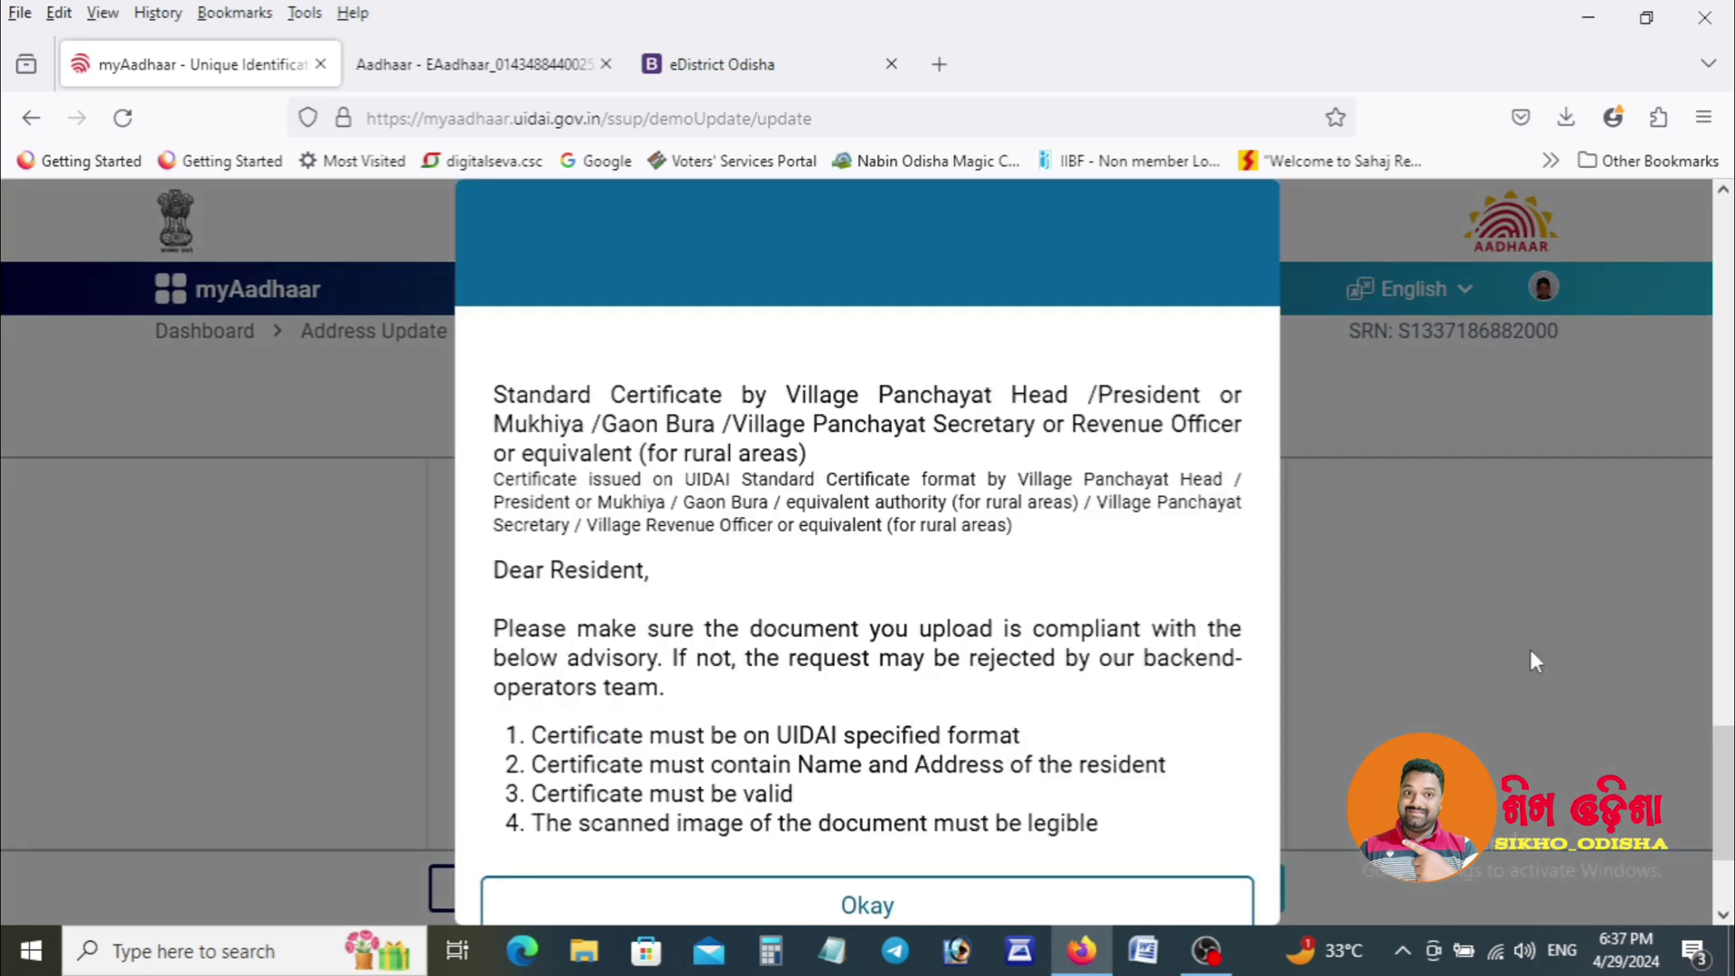
pyautogui.click(958, 907)
# Launch Epson Scan 2 from the taskbar.
pyautogui.scroll(-3, 1704, 746)
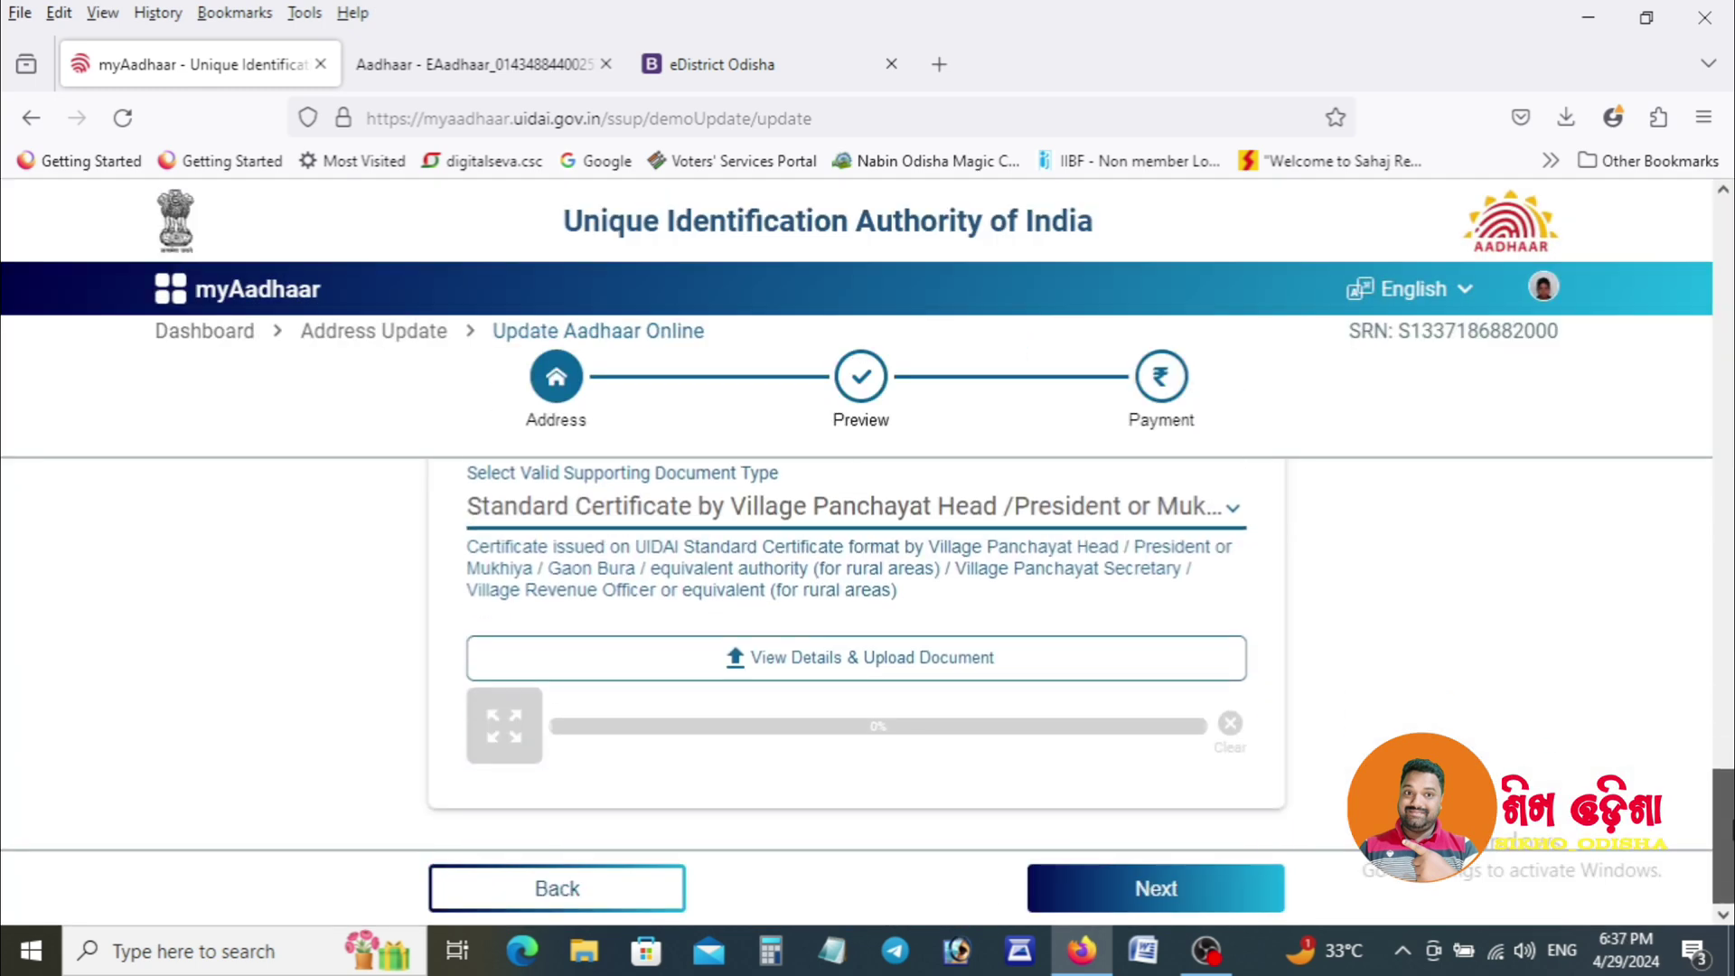
pyautogui.scroll(15, 856, 651)
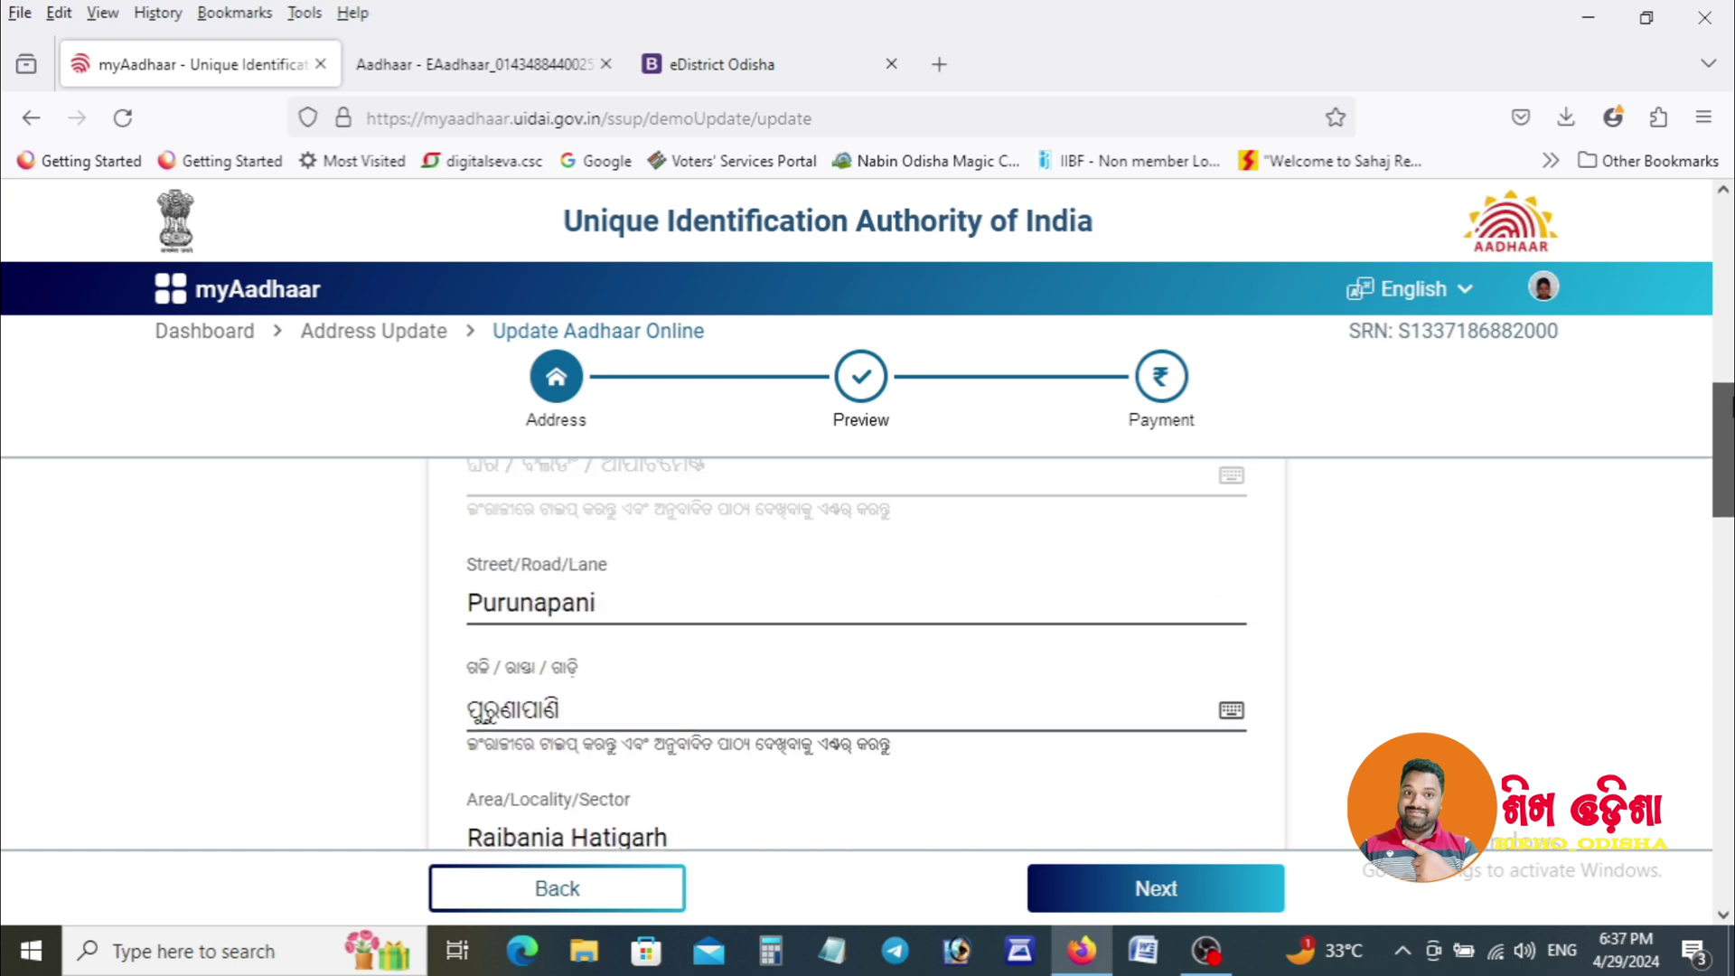
pyautogui.scroll(10, 856, 650)
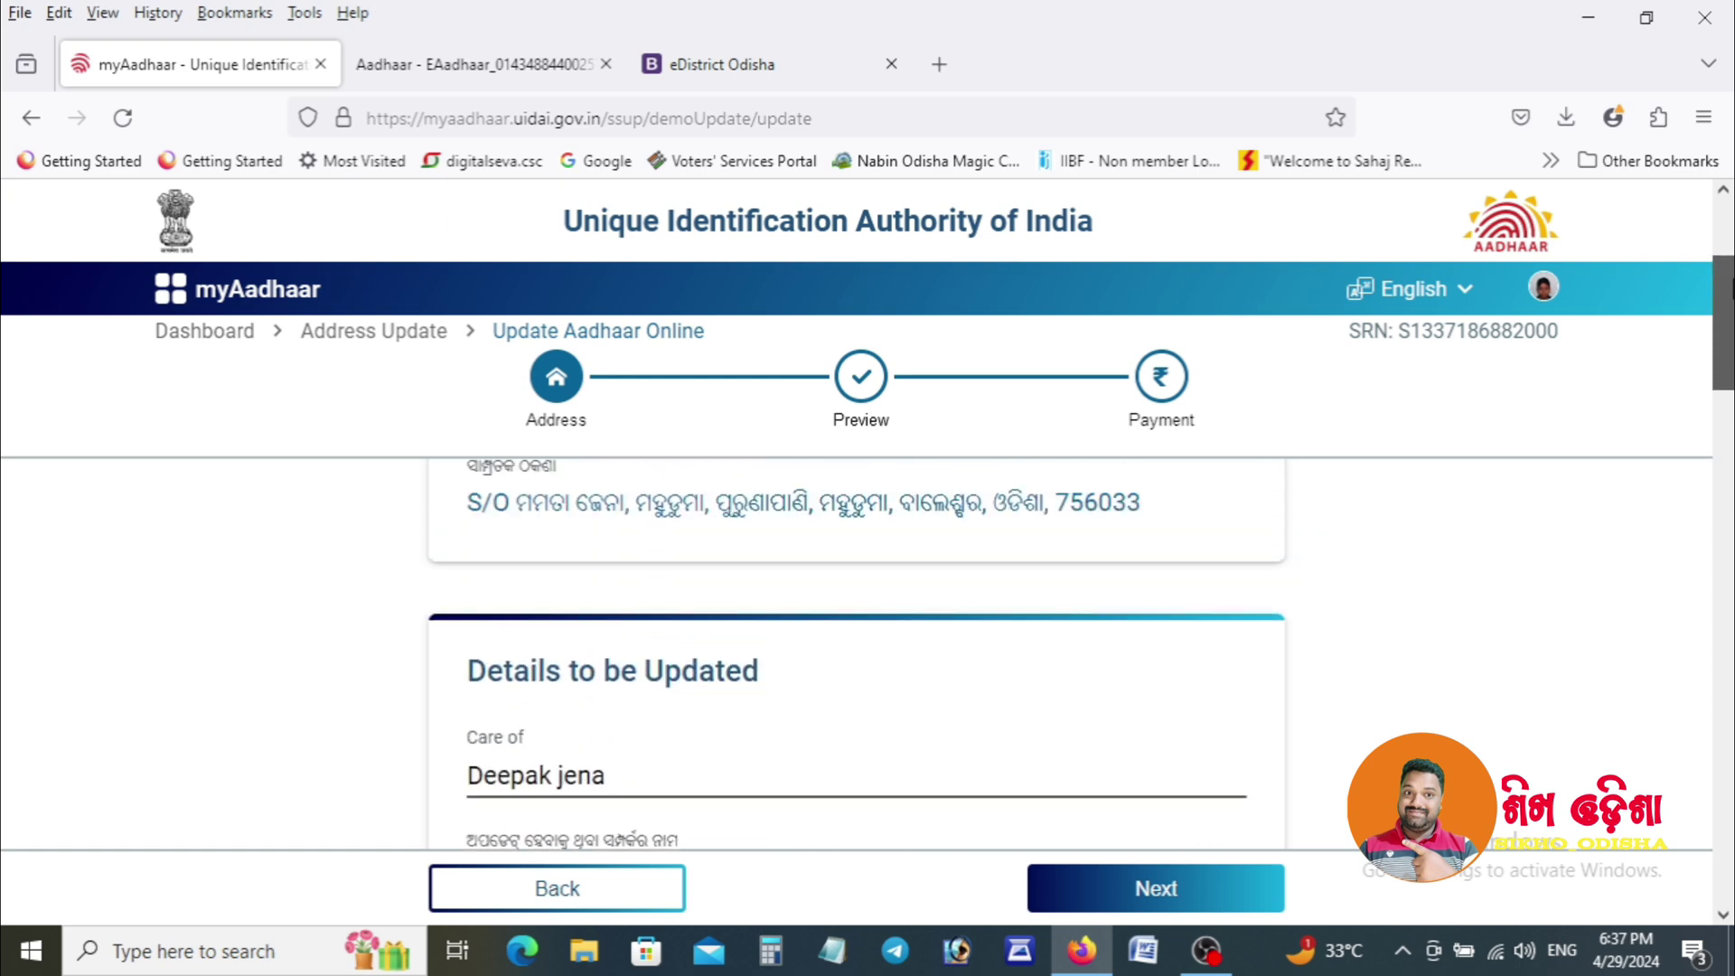
pyautogui.moveTo(1731, 287); pyautogui.dragTo(1730, 850)
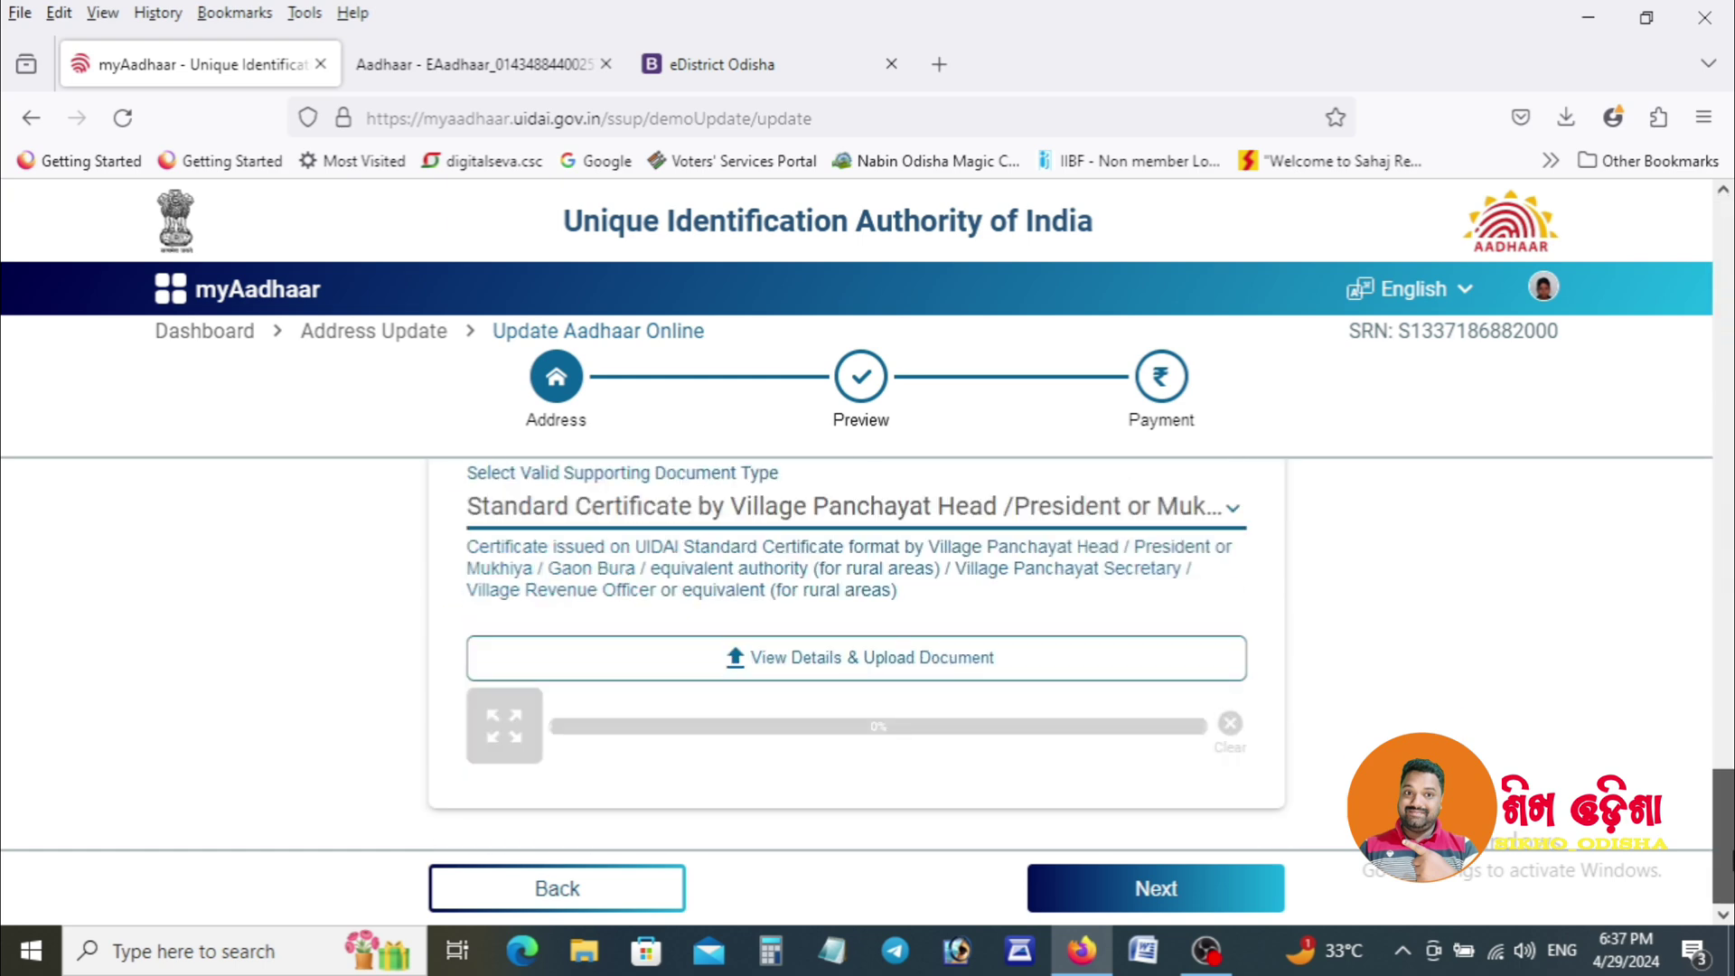
pyautogui.click(1000, 954)
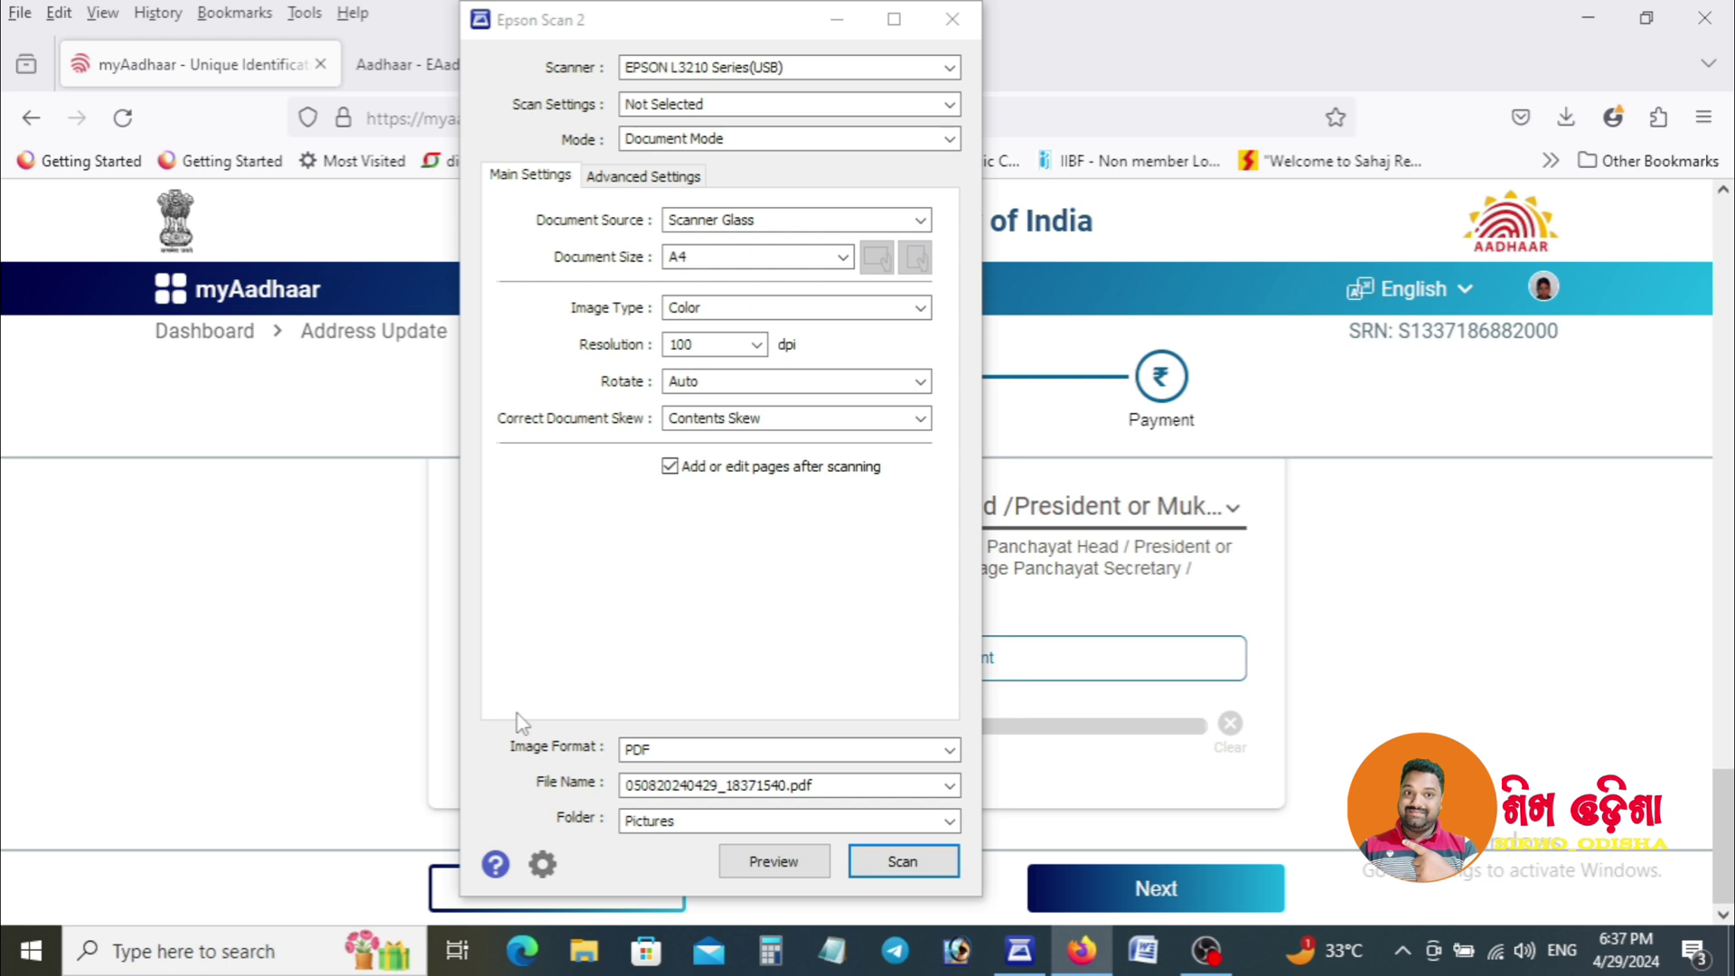
# Scan the certificate in Epson Scan 2 at 200 dpi resolution.
pyautogui.click(764, 344)
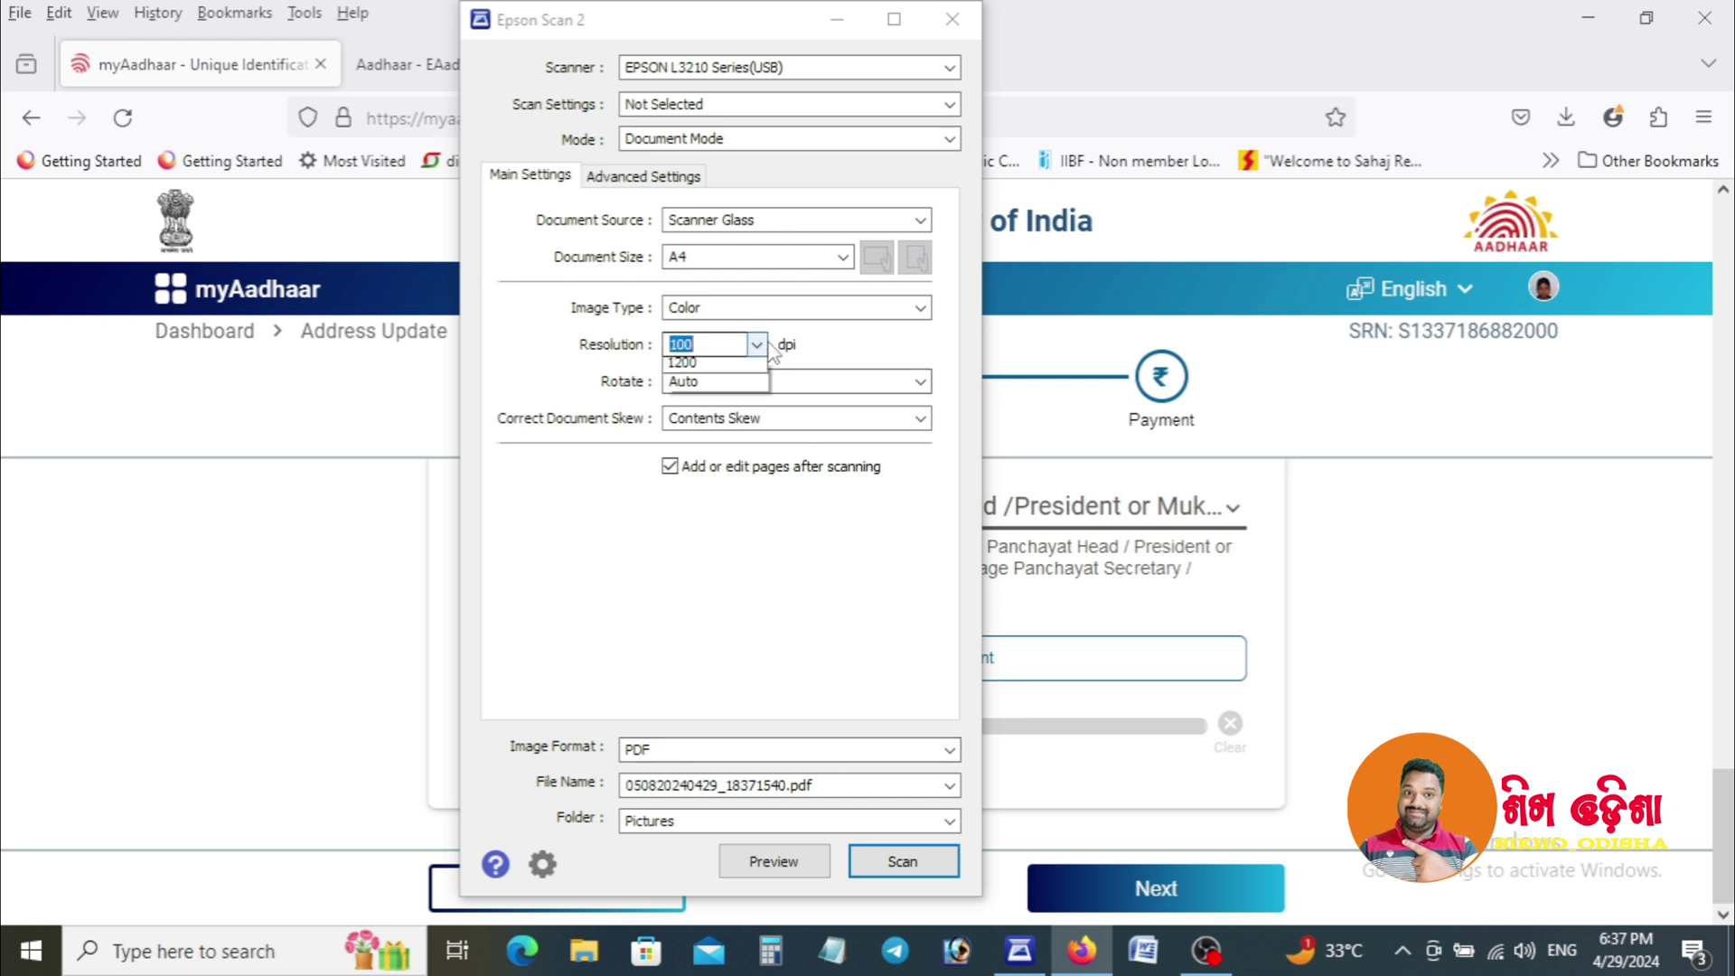
pyautogui.click(714, 430)
pyautogui.click(909, 866)
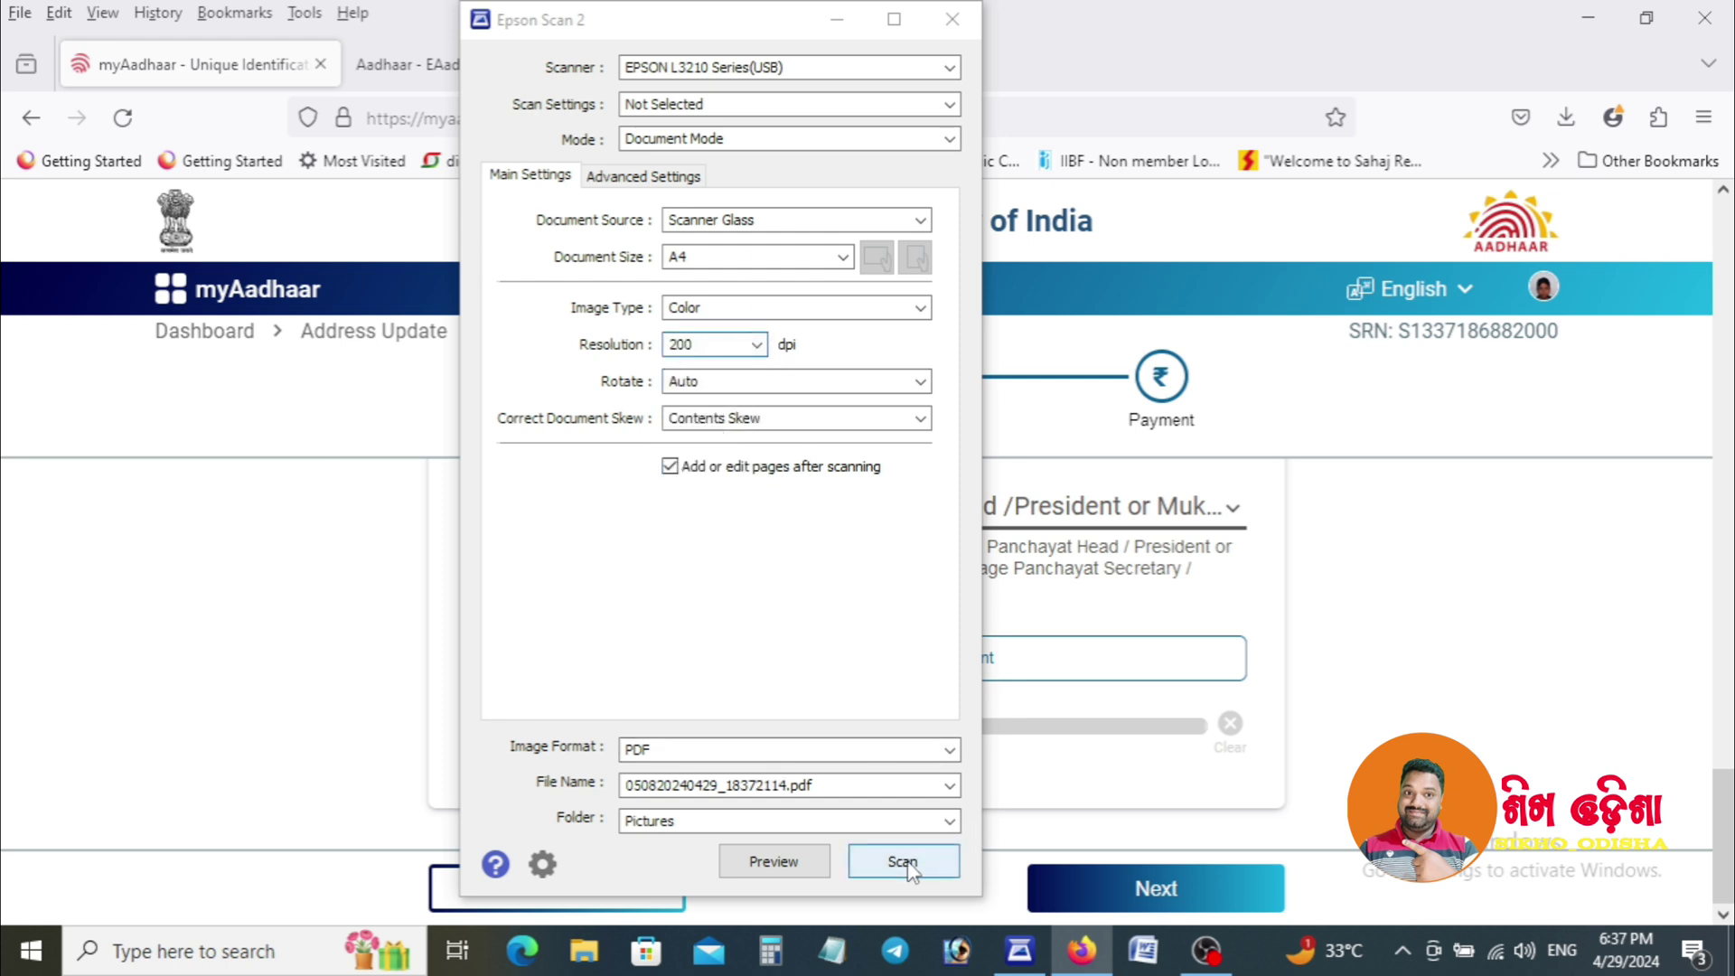
pyautogui.click(903, 863)
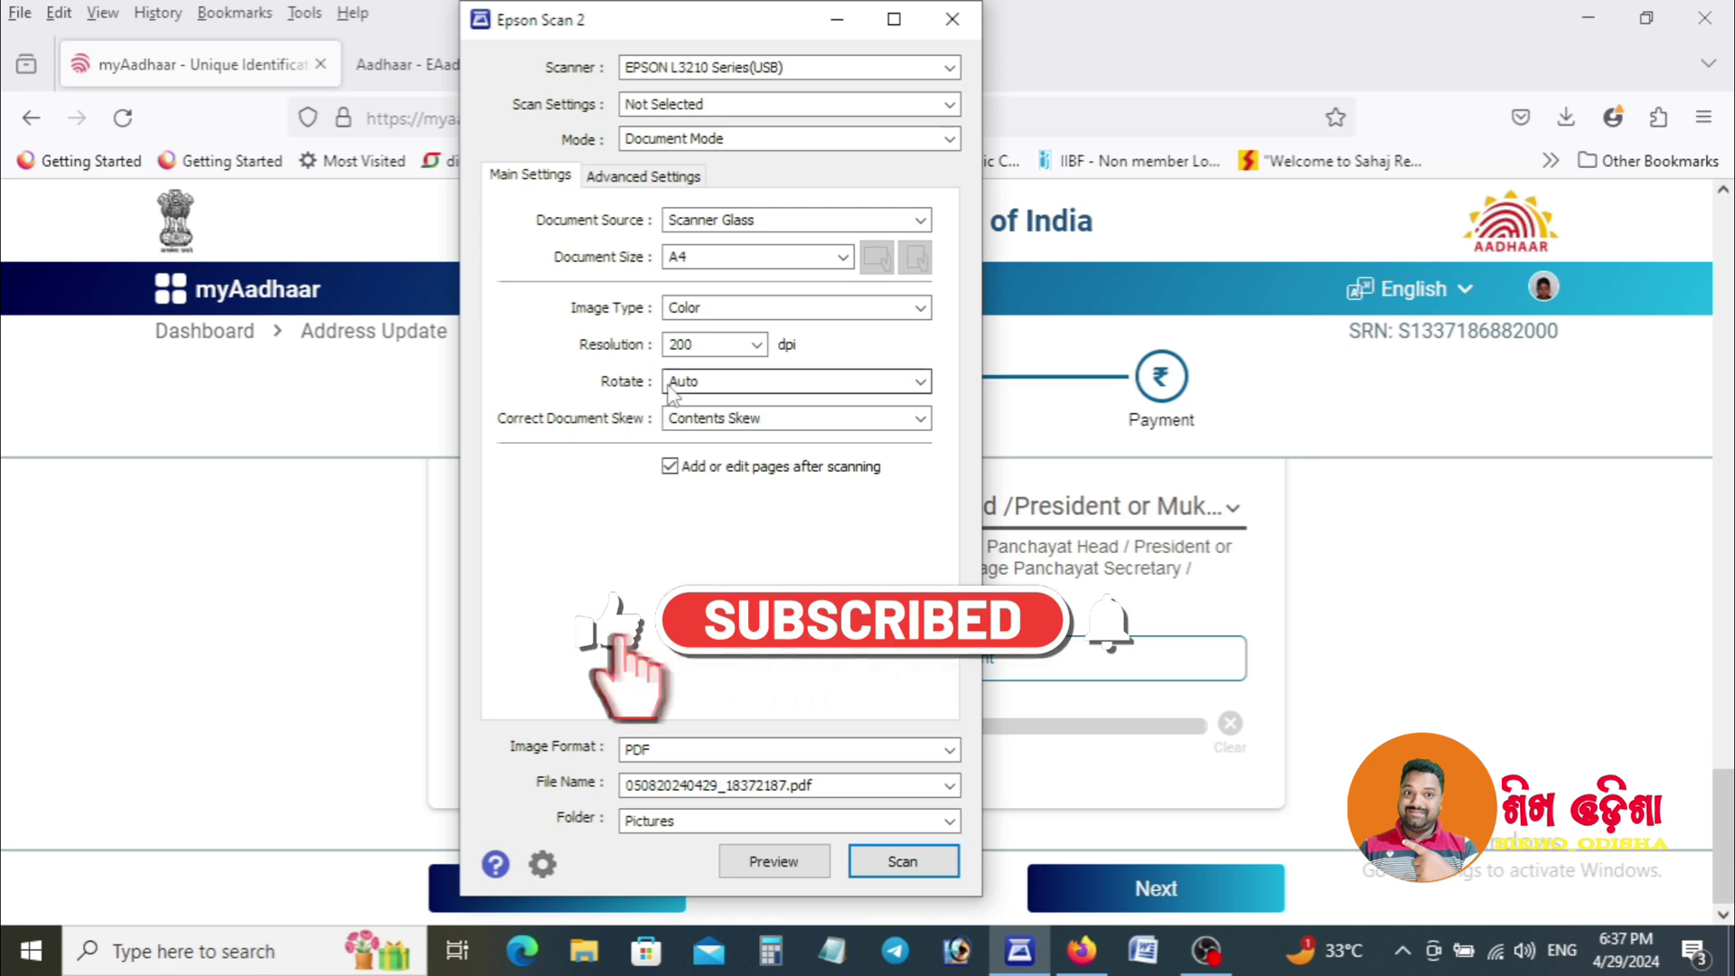
pyautogui.scroll(1, 668, 395)
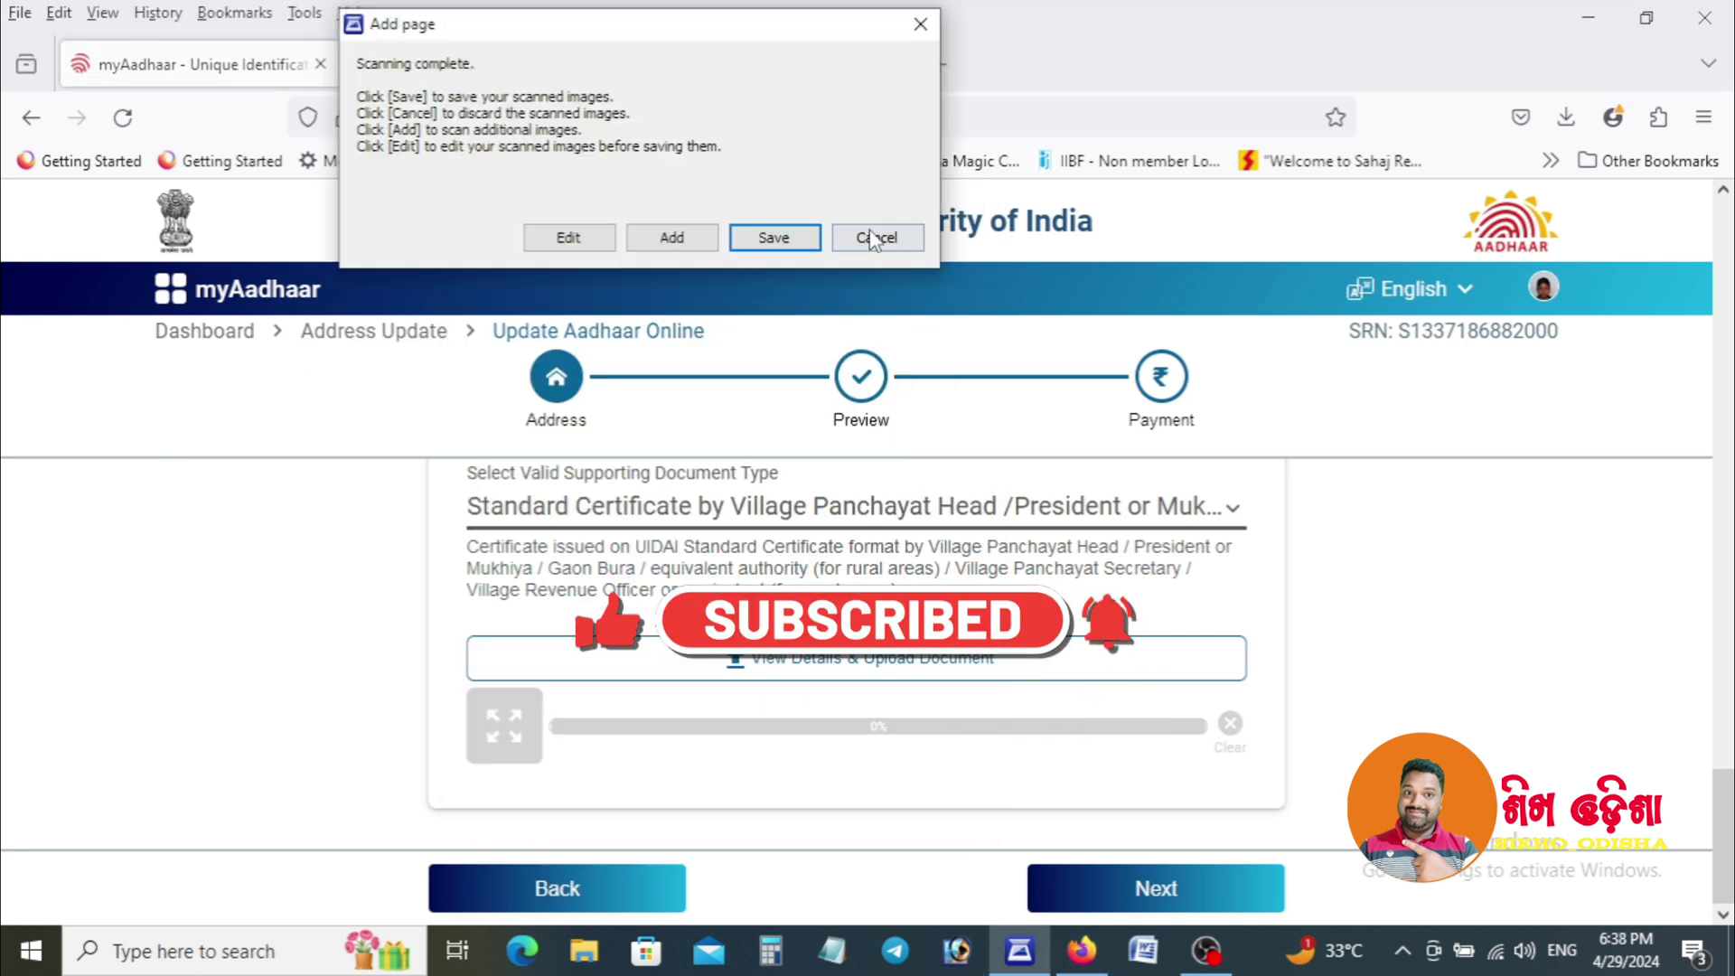
pyautogui.click(768, 235)
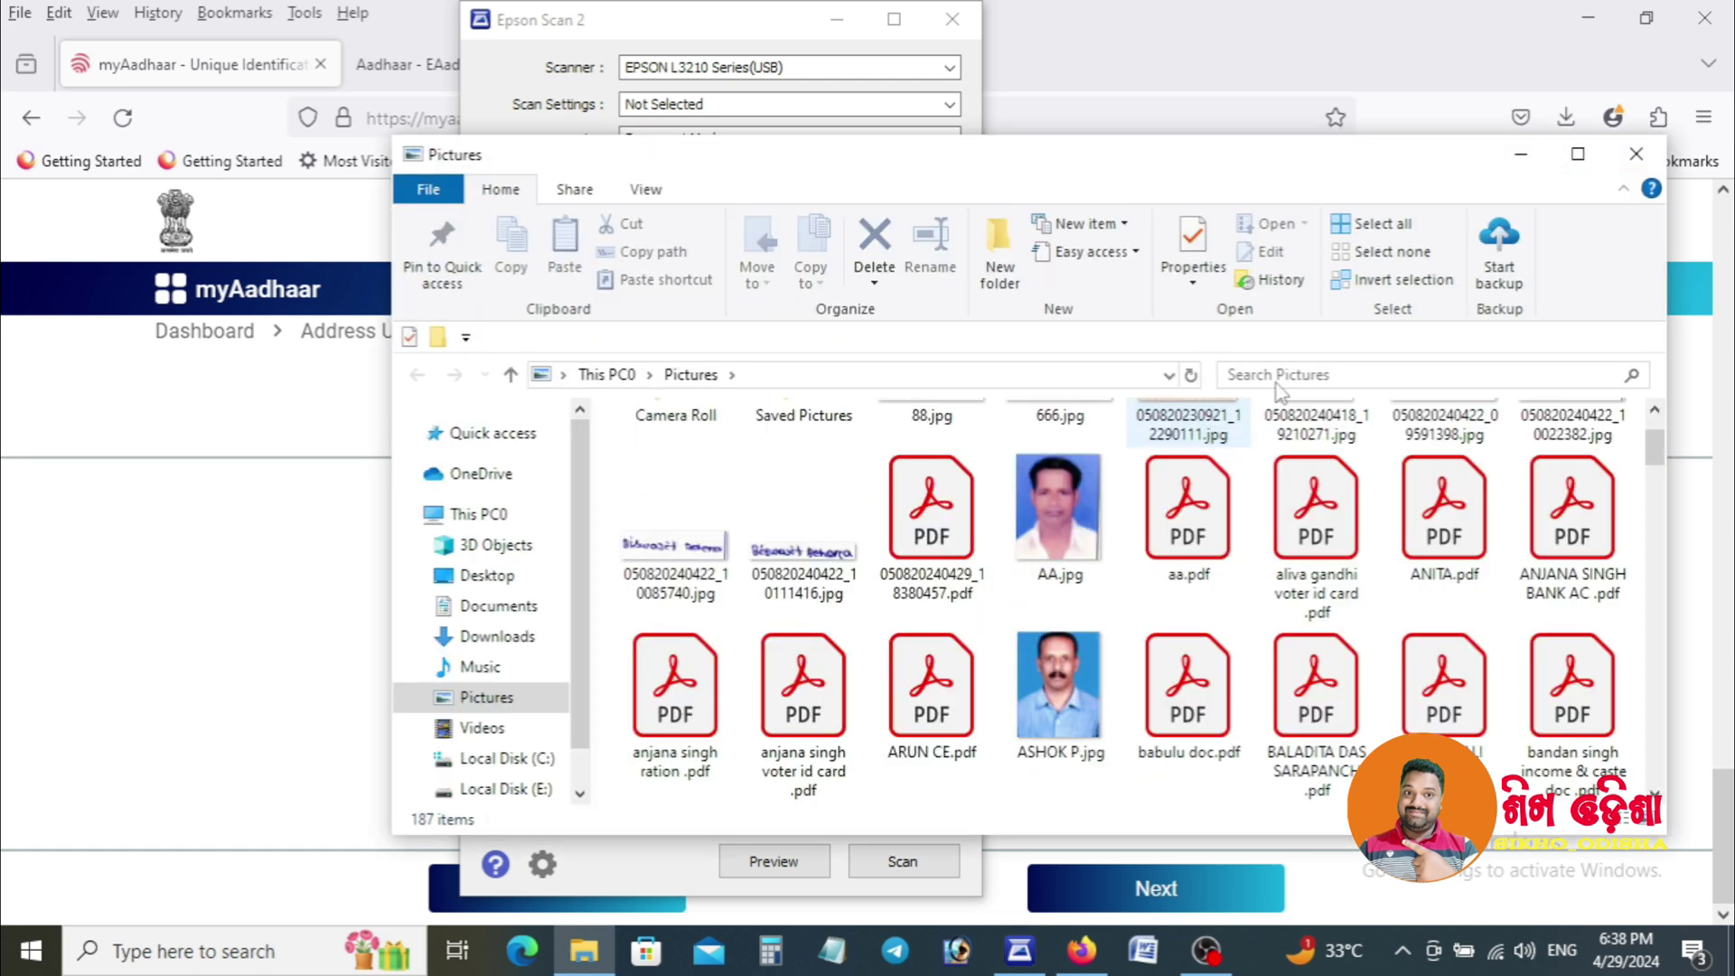
pyautogui.click(961, 533)
pyautogui.doubleClick(961, 533)
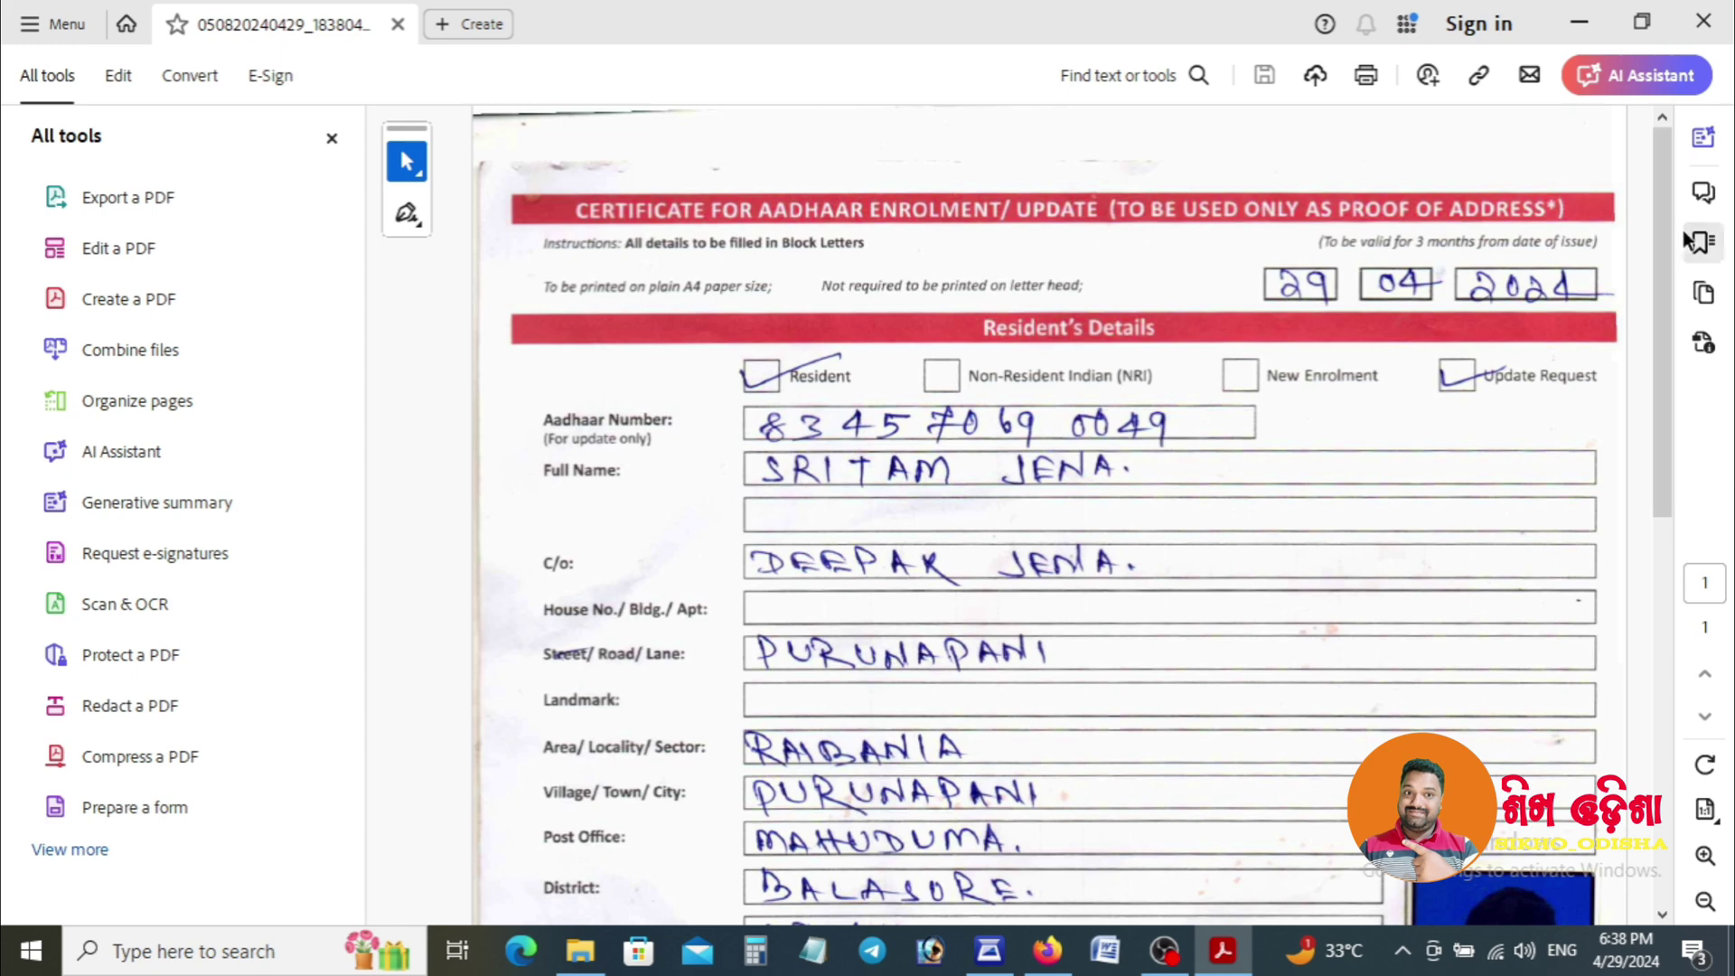
pyautogui.moveTo(1672, 240); pyautogui.dragTo(1605, 327)
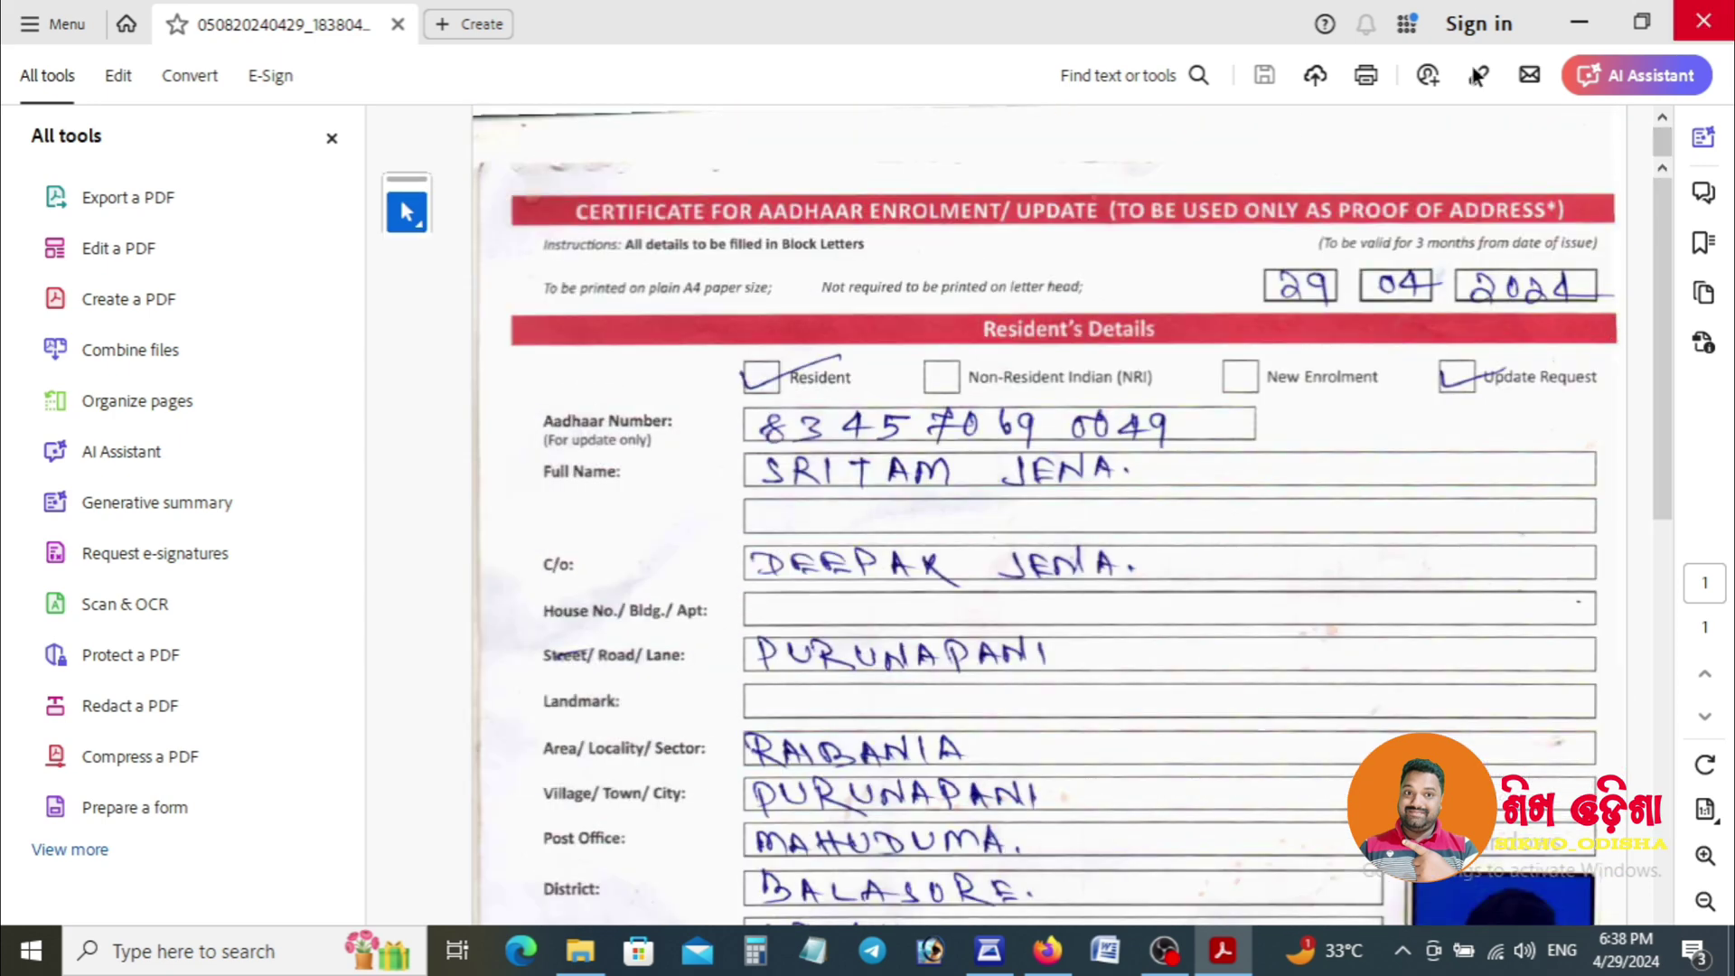
pyautogui.click(1699, 12)
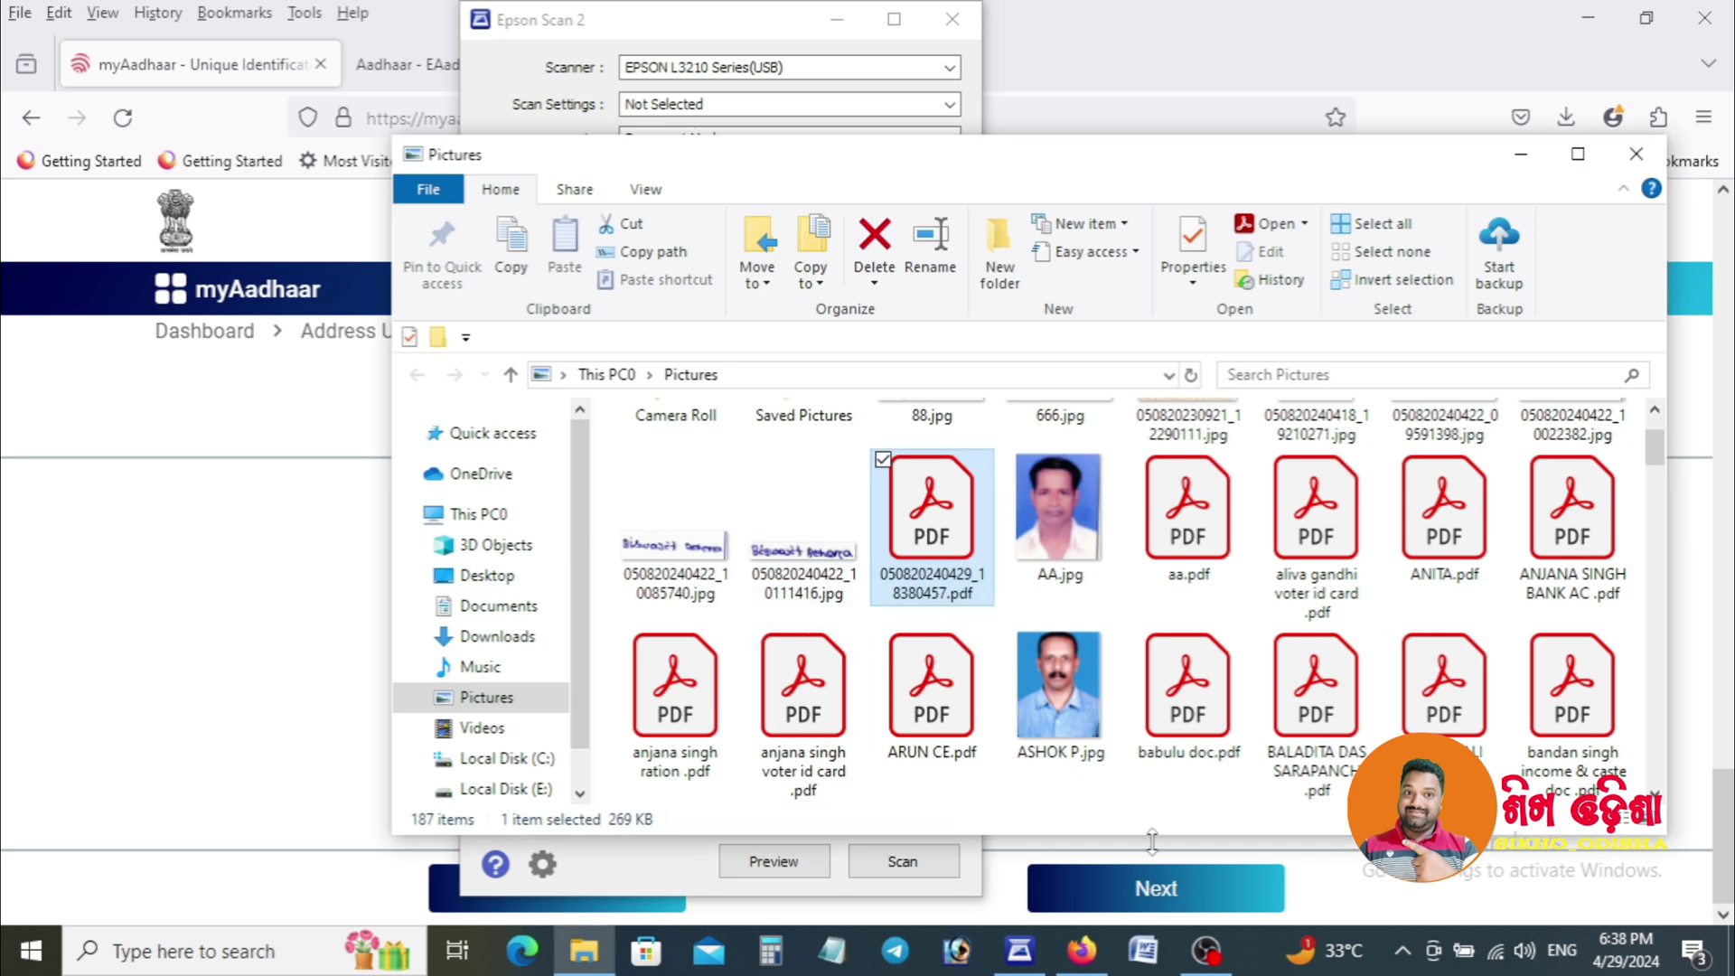
# Rename the scanned PDF to the applicant's name plus 'form' and close the Pictures window.
pyautogui.press('F2')
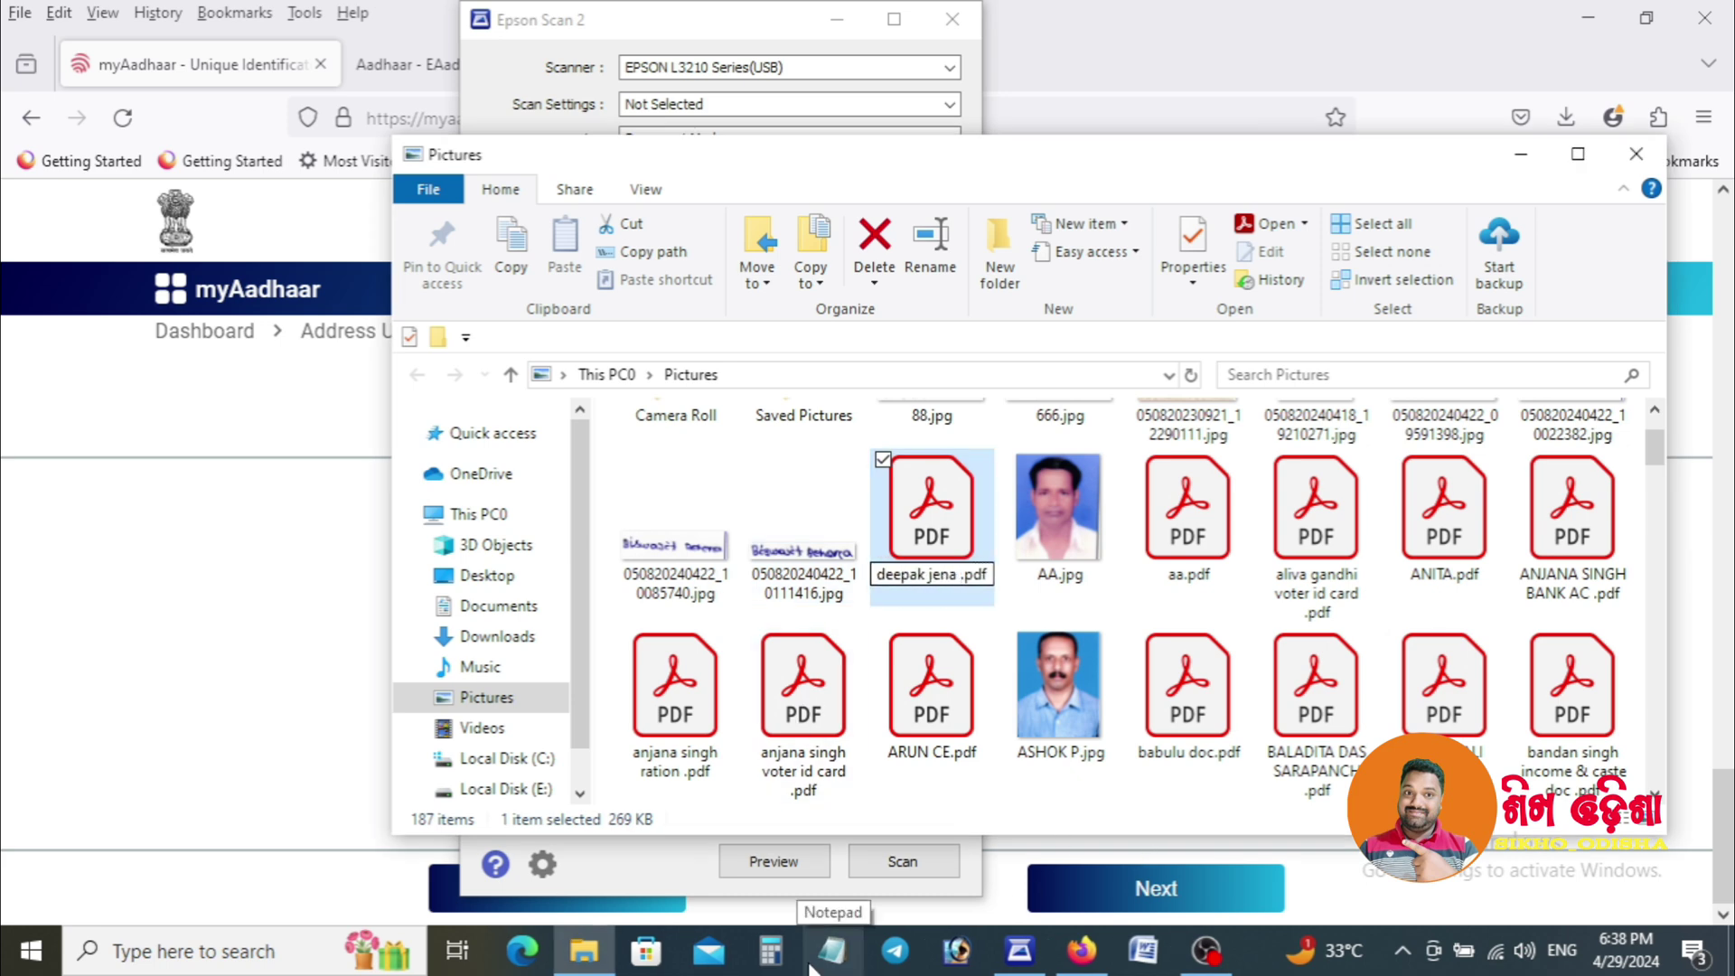
pyautogui.write('form')
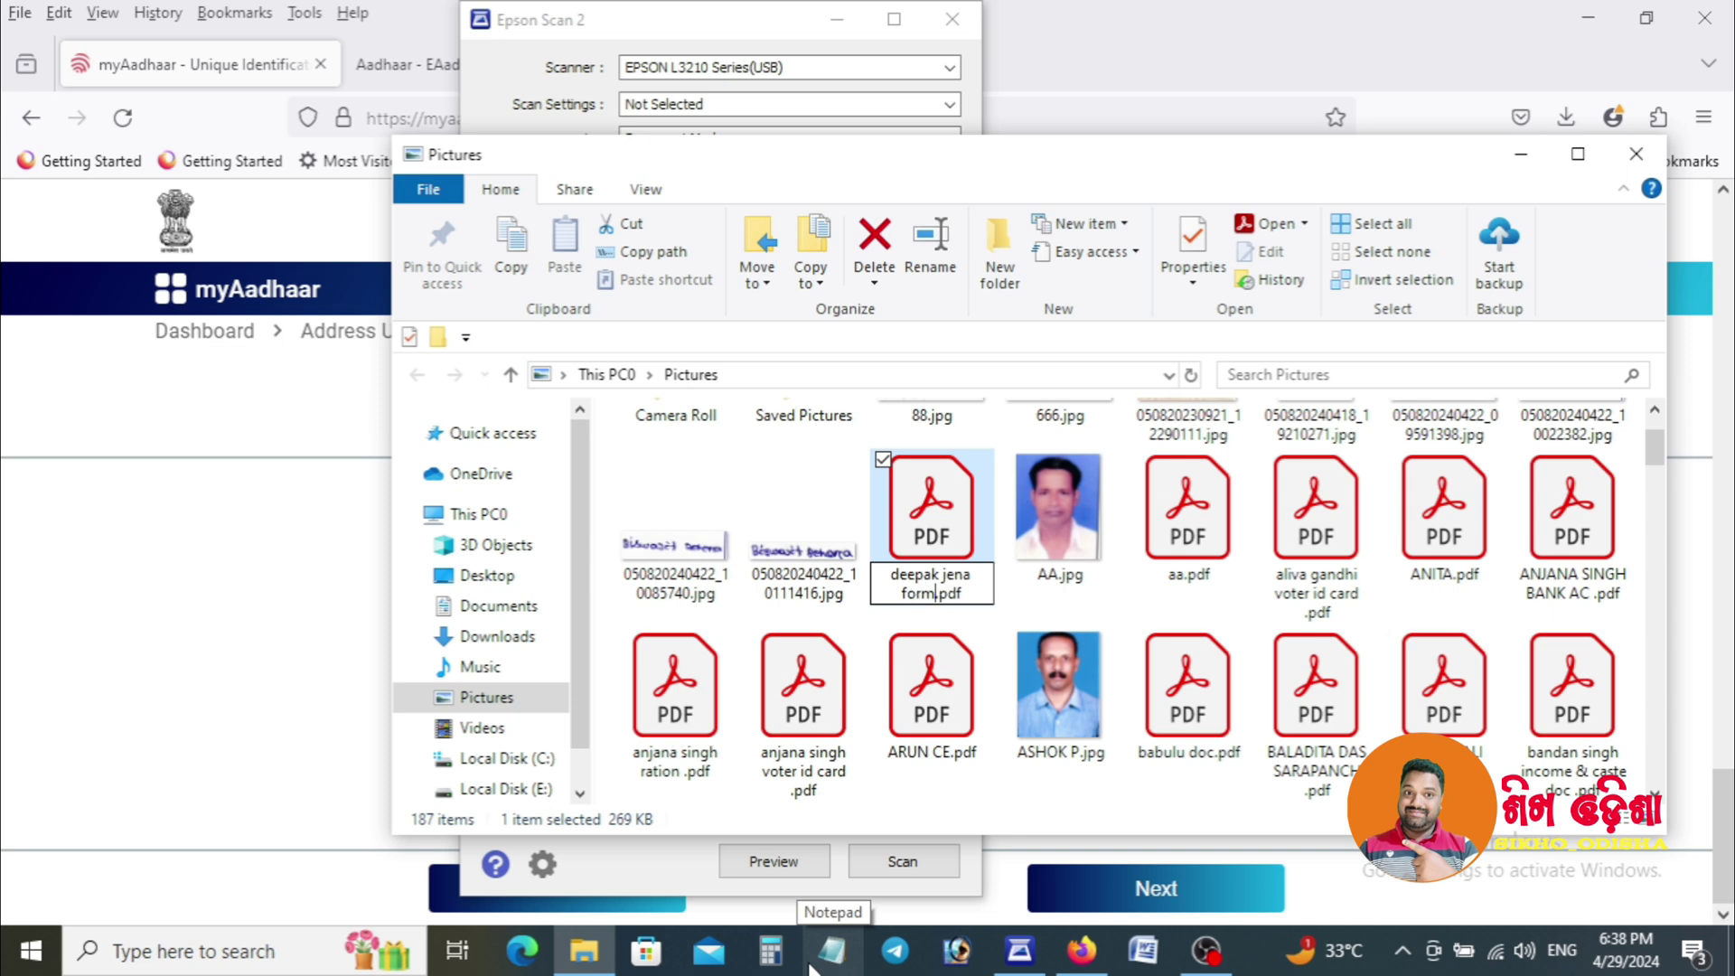
pyautogui.press('Return')
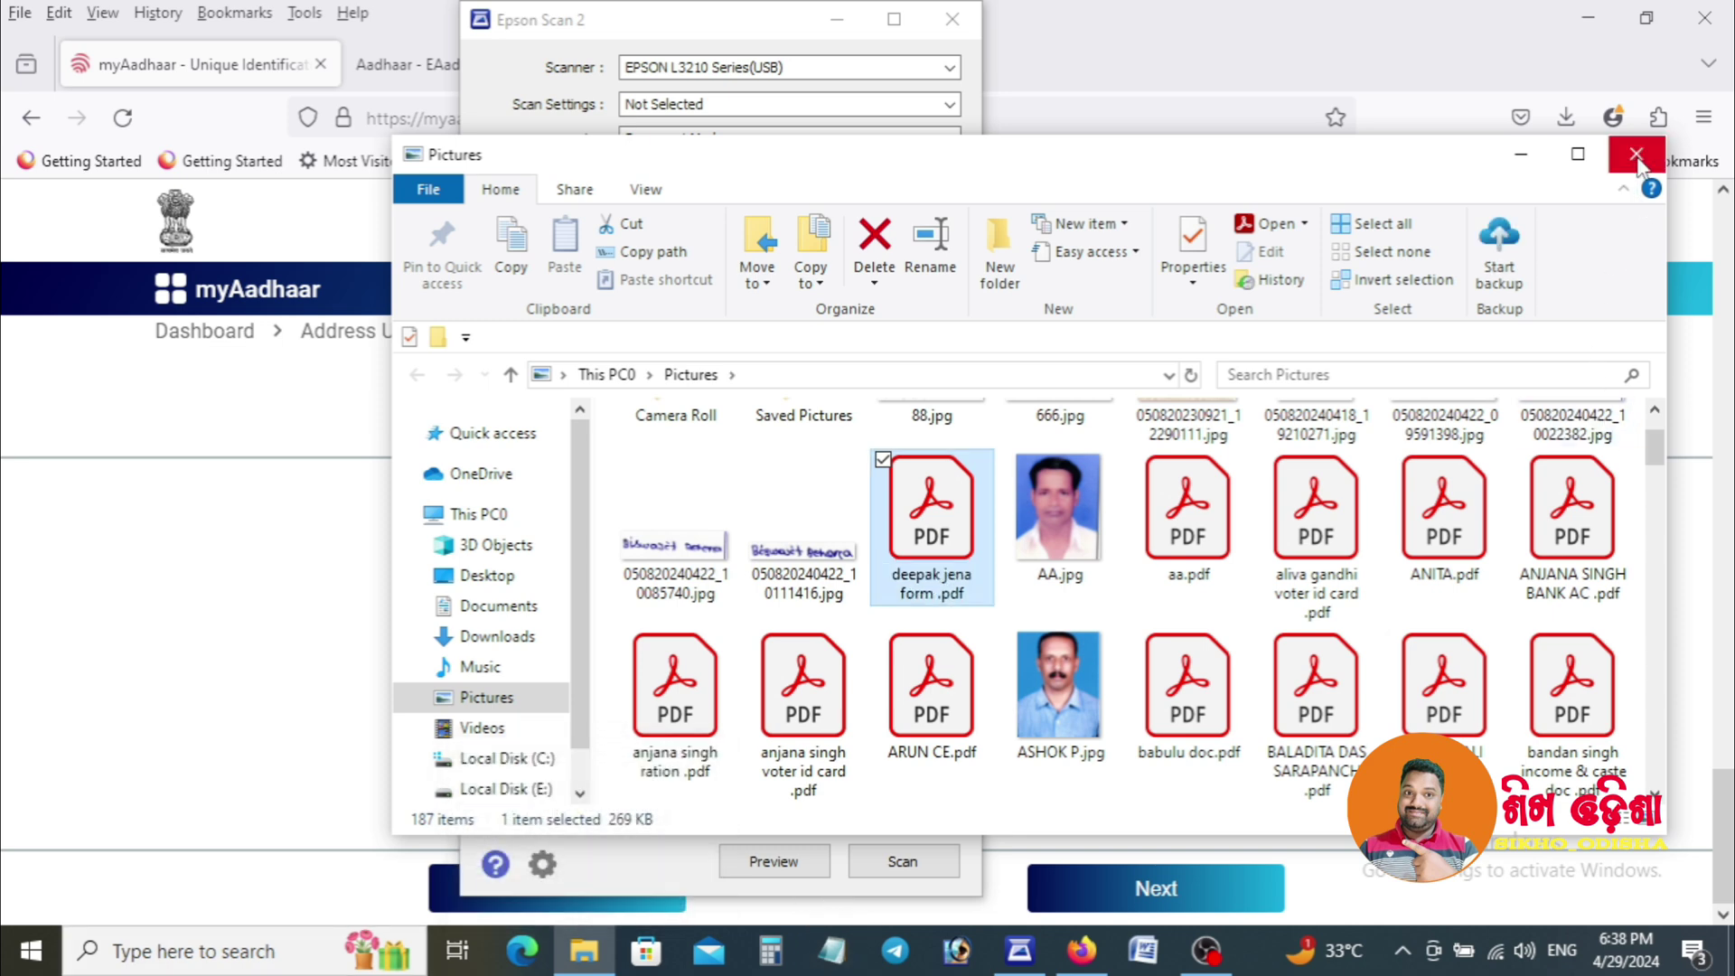
pyautogui.click(1636, 153)
pyautogui.click(1164, 8)
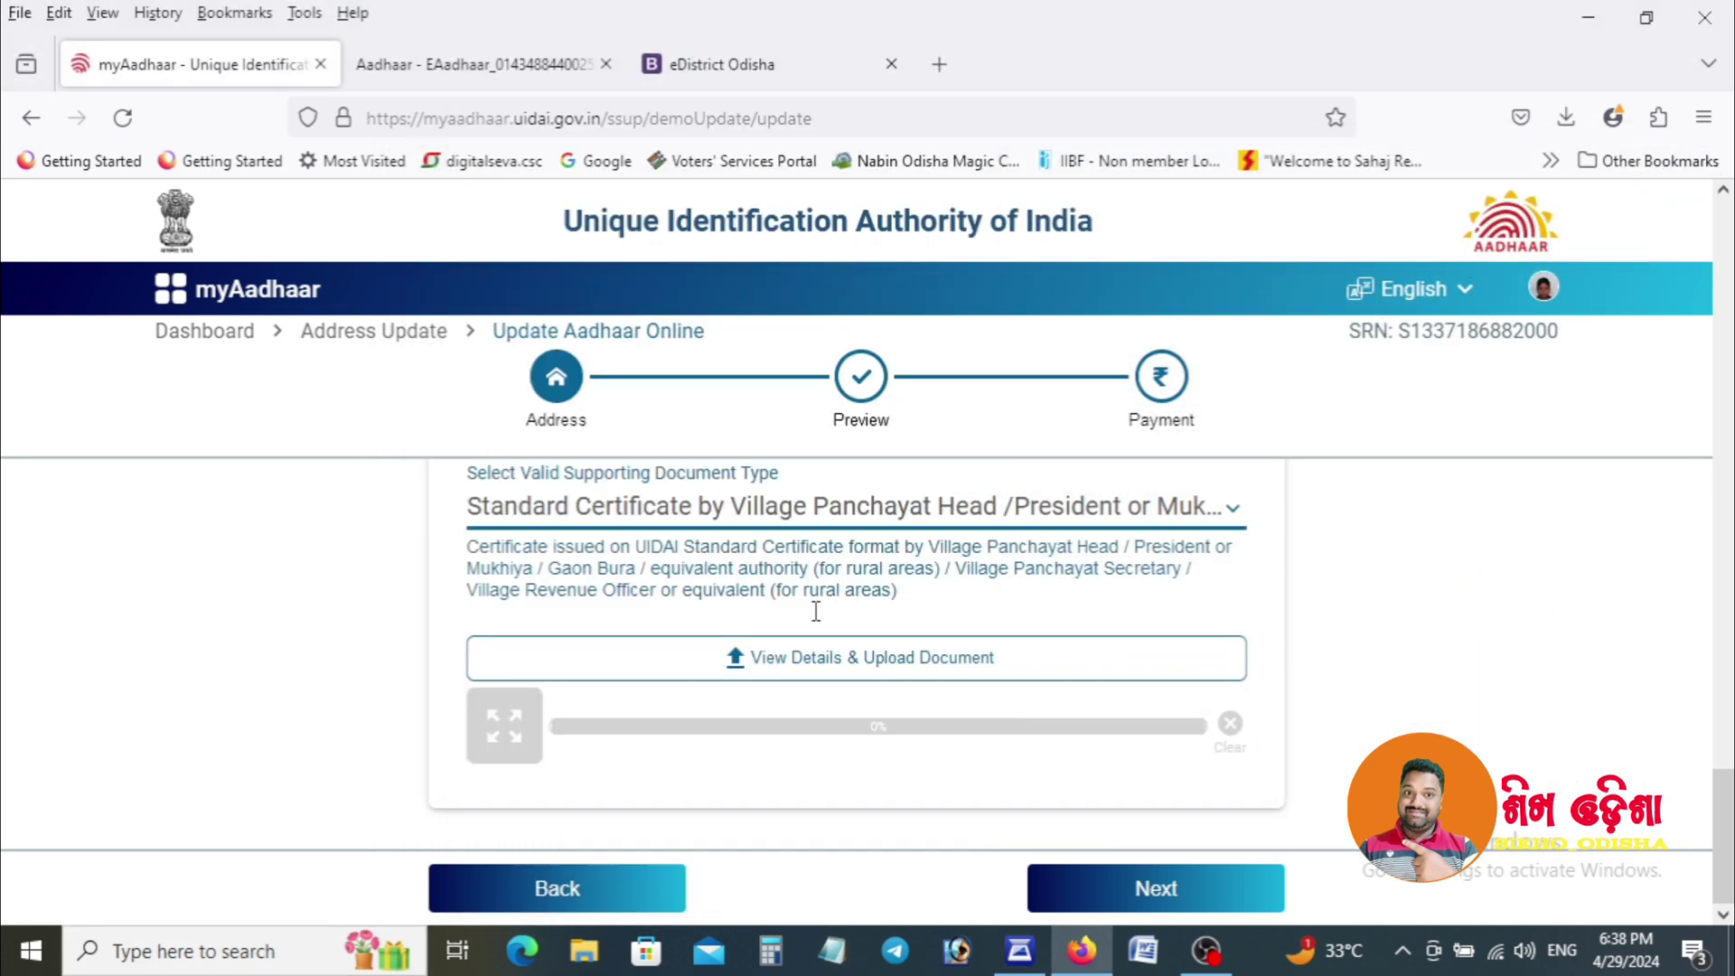
# Upload the renamed certificate PDF as the supporting document and continue to Preview.
pyautogui.click(854, 662)
pyautogui.click(792, 650)
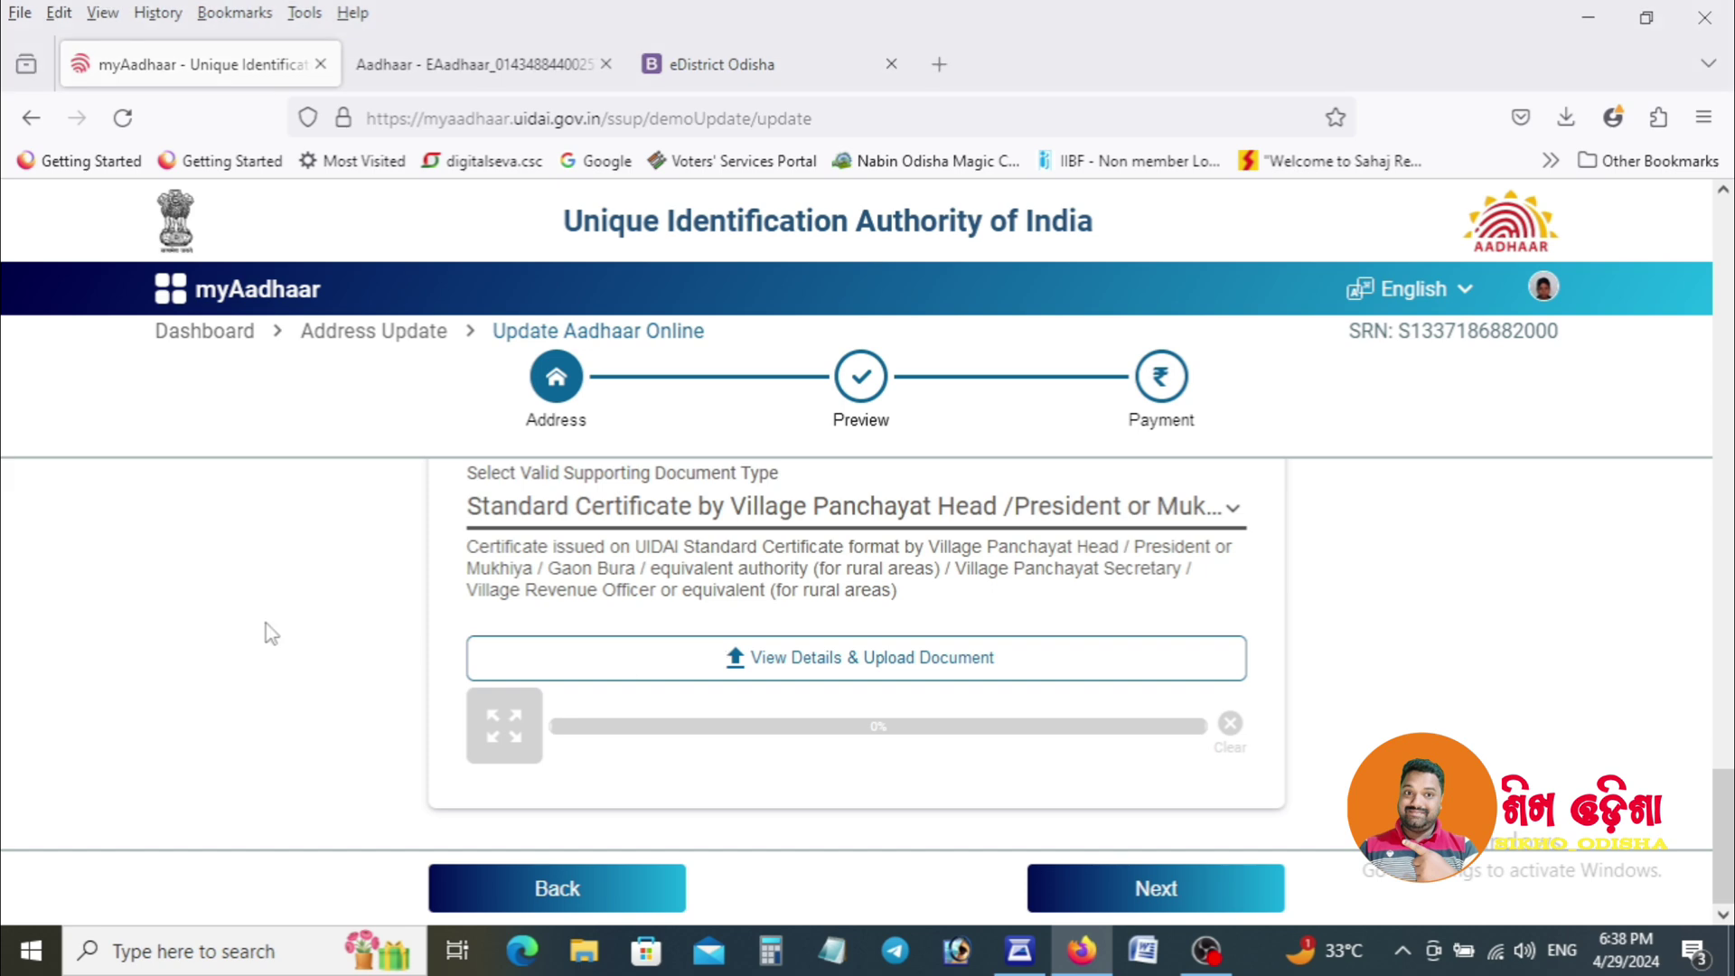
pyautogui.write('dee')
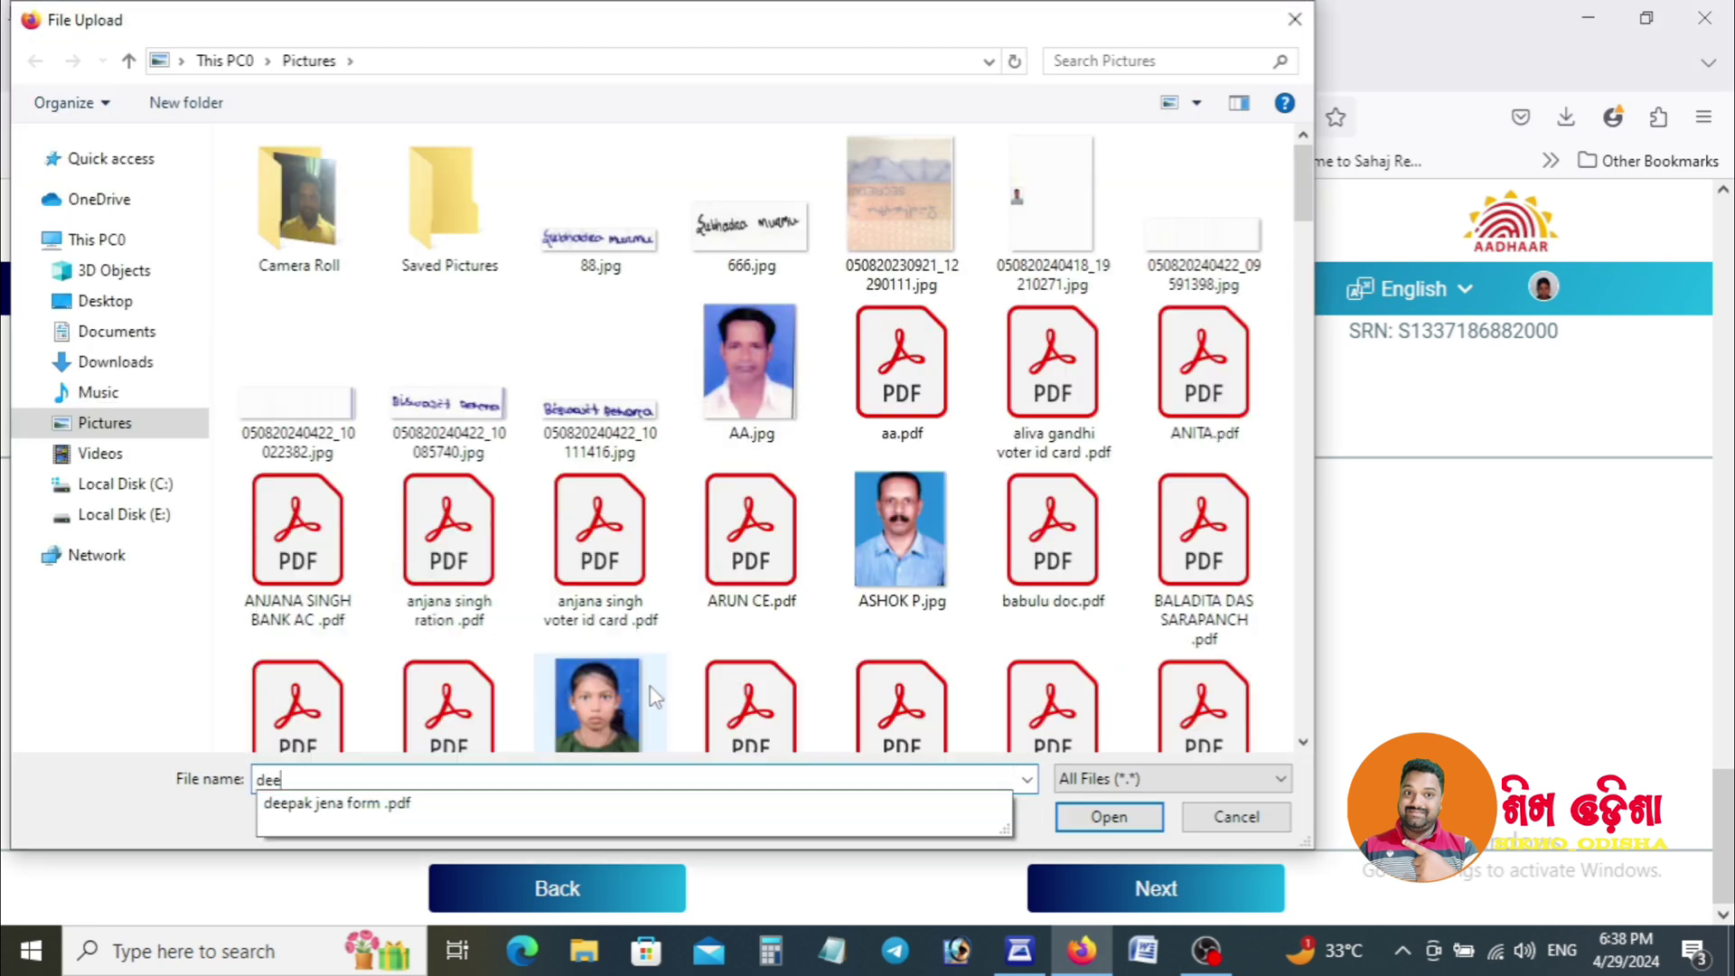
pyautogui.press('Down')
pyautogui.press('Return')
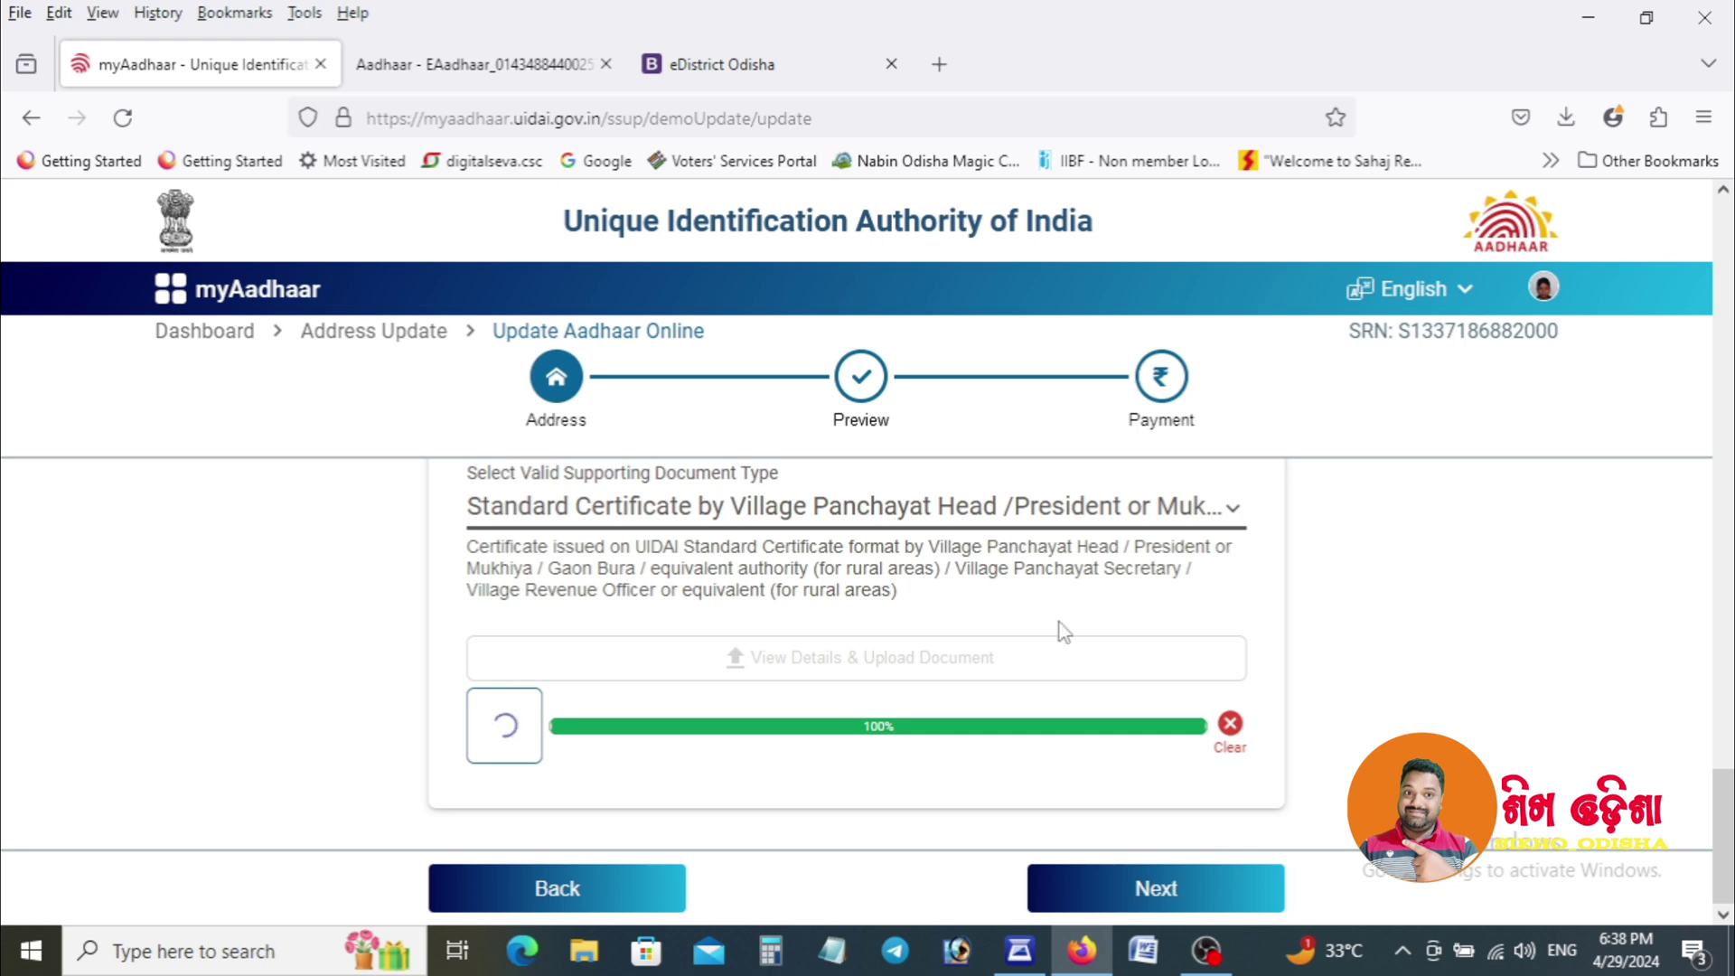
pyautogui.moveTo(1731, 836); pyautogui.dragTo(1706, 576)
pyautogui.scroll(-10, 1705, 575)
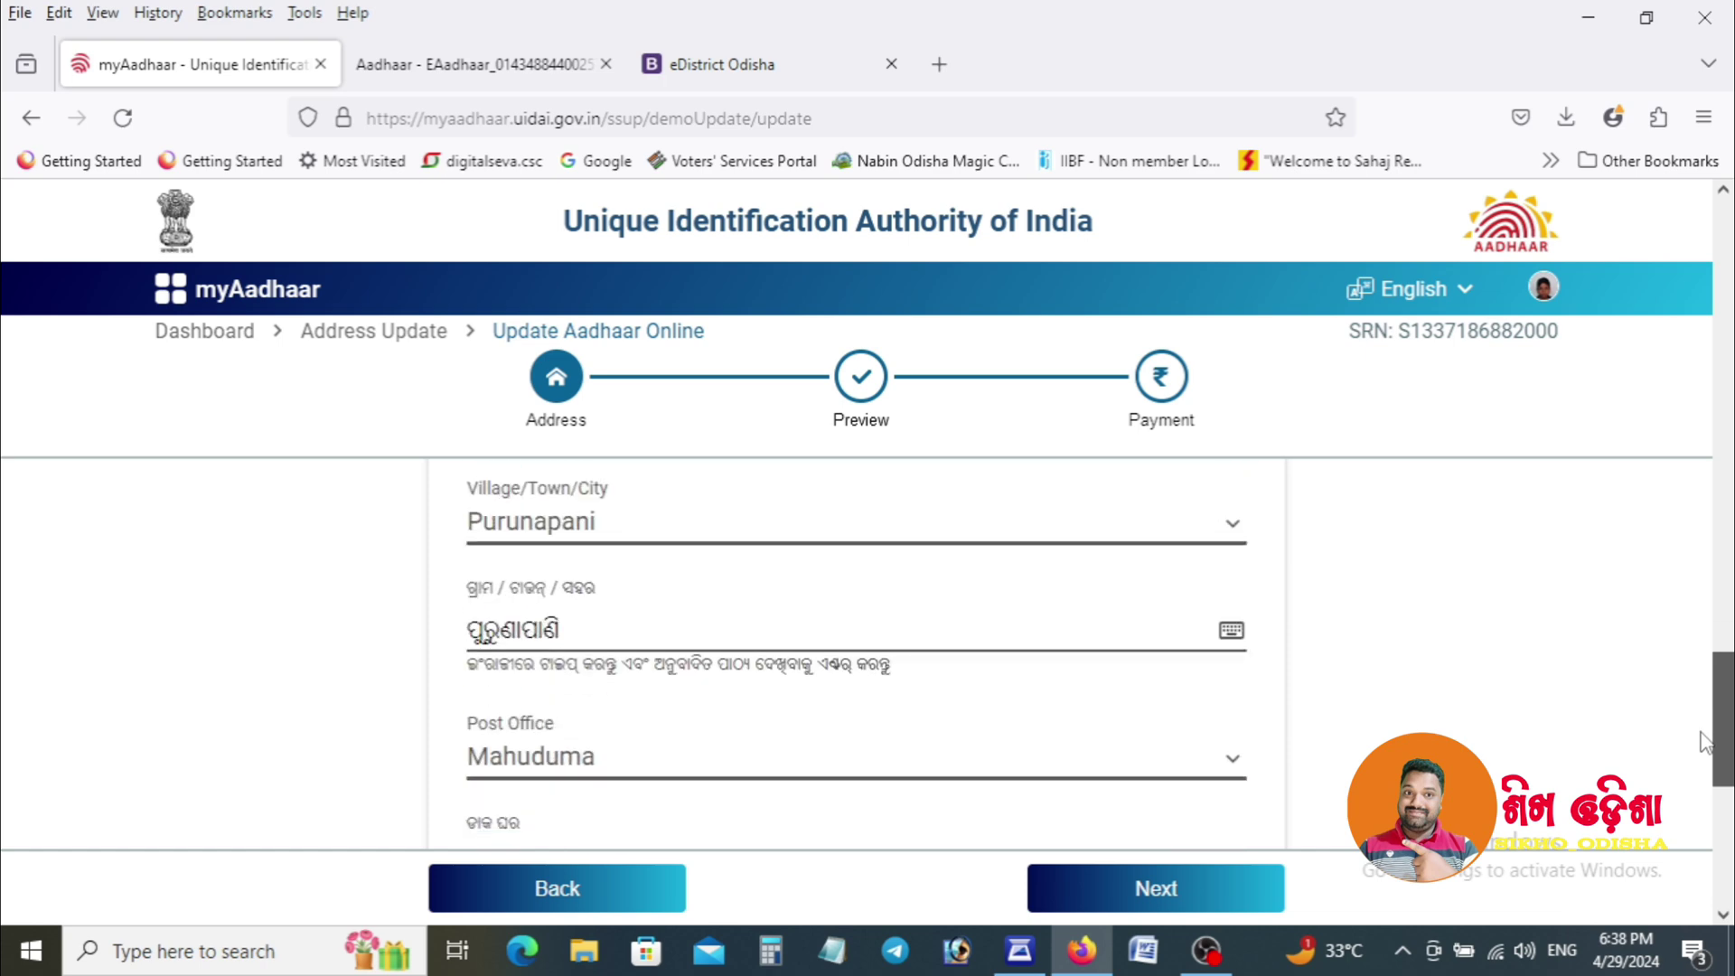
pyautogui.click(1209, 899)
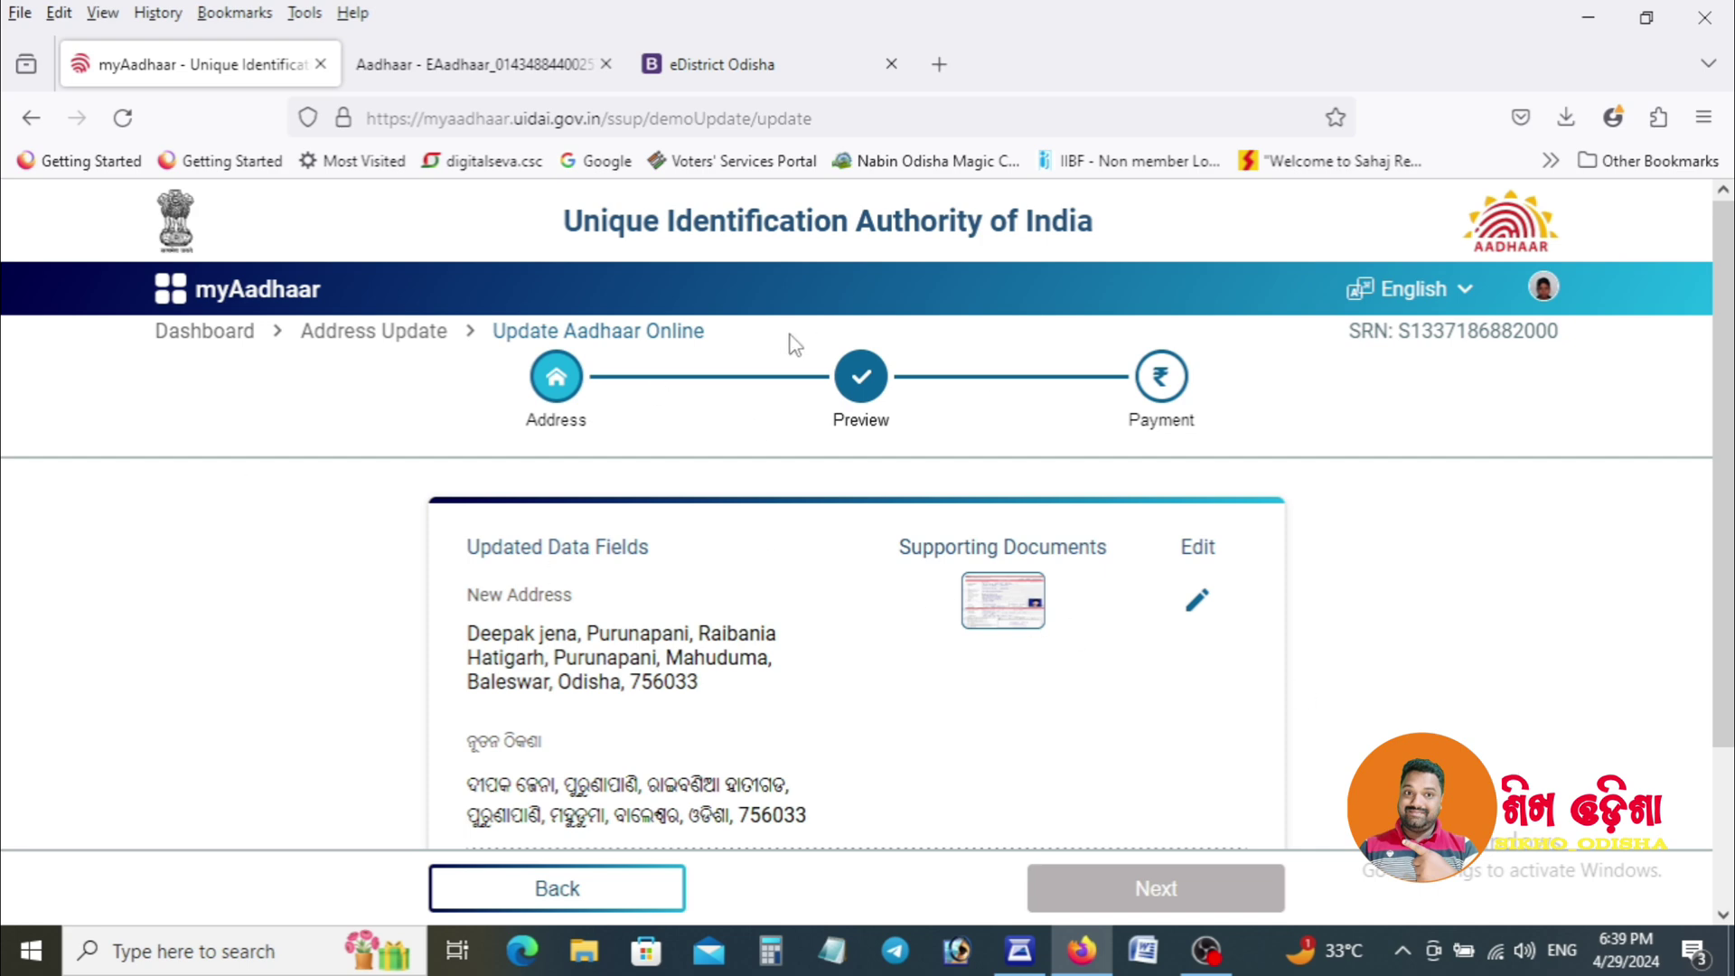
# Accept the declaration below the new-address preview and continue to the Rs. 50 payment step.
pyautogui.scroll(-2, 1726, 542)
pyautogui.moveTo(1733, 539); pyautogui.dragTo(1733, 388)
pyautogui.scroll(-3, 1732, 389)
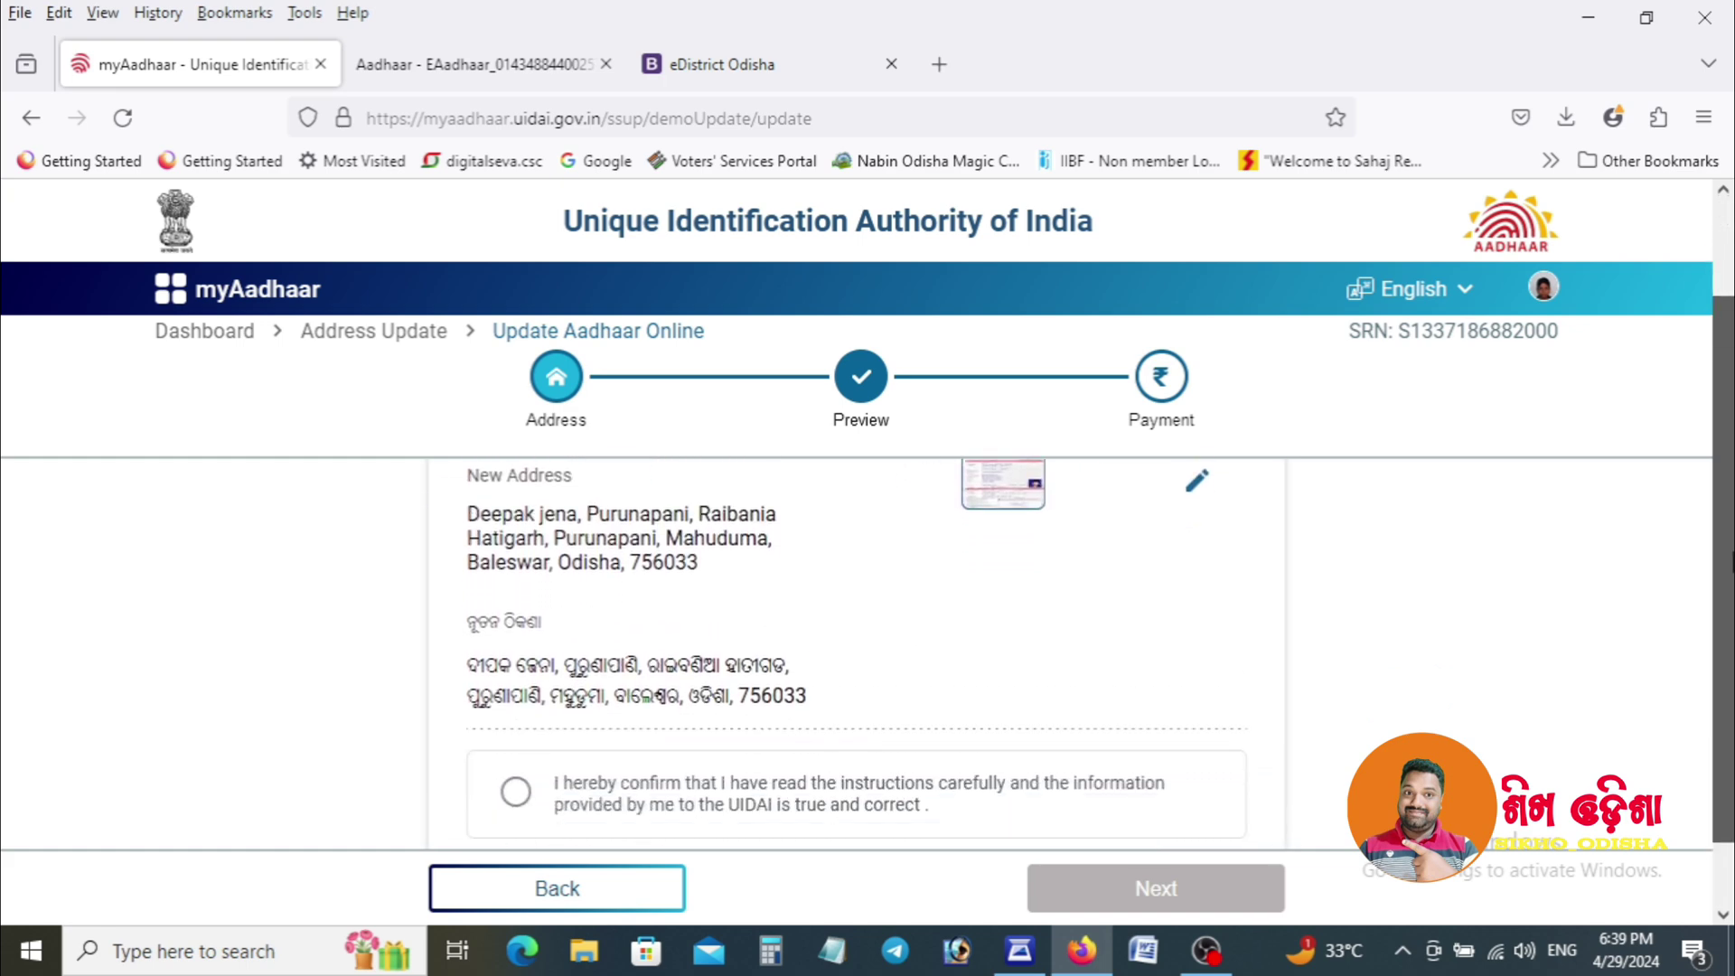
pyautogui.click(705, 723)
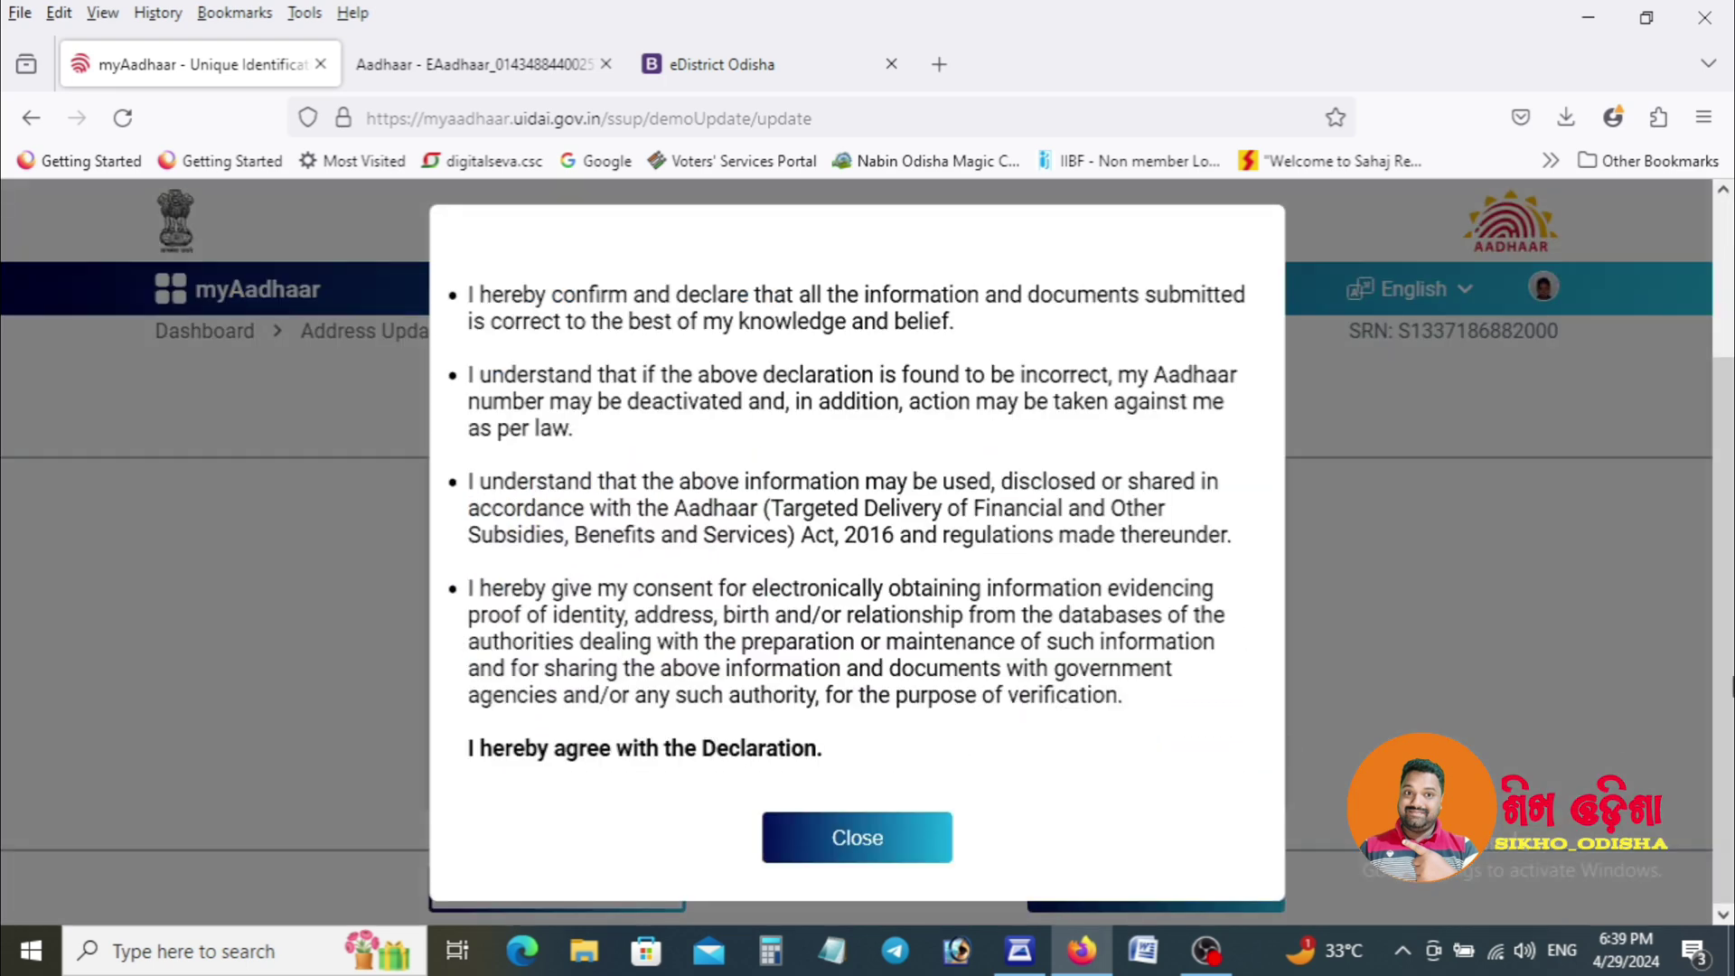
pyautogui.click(899, 840)
pyautogui.scroll(2, 1733, 412)
pyautogui.moveTo(1733, 411); pyautogui.dragTo(1732, 566)
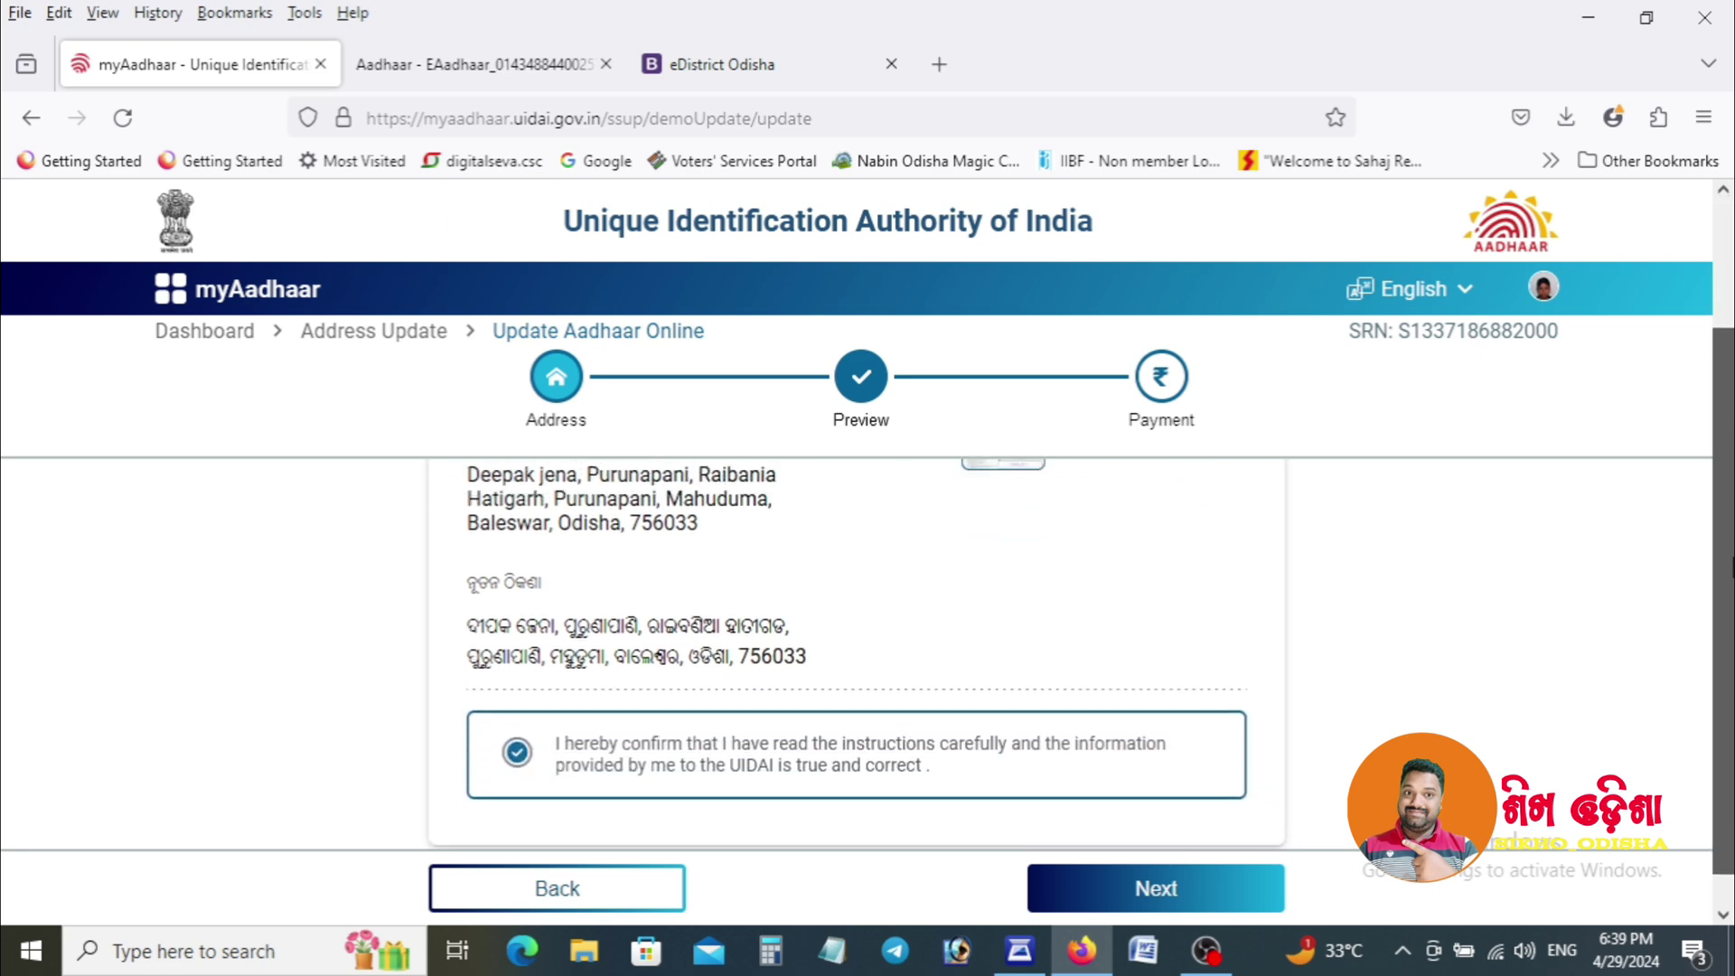
pyautogui.click(1146, 893)
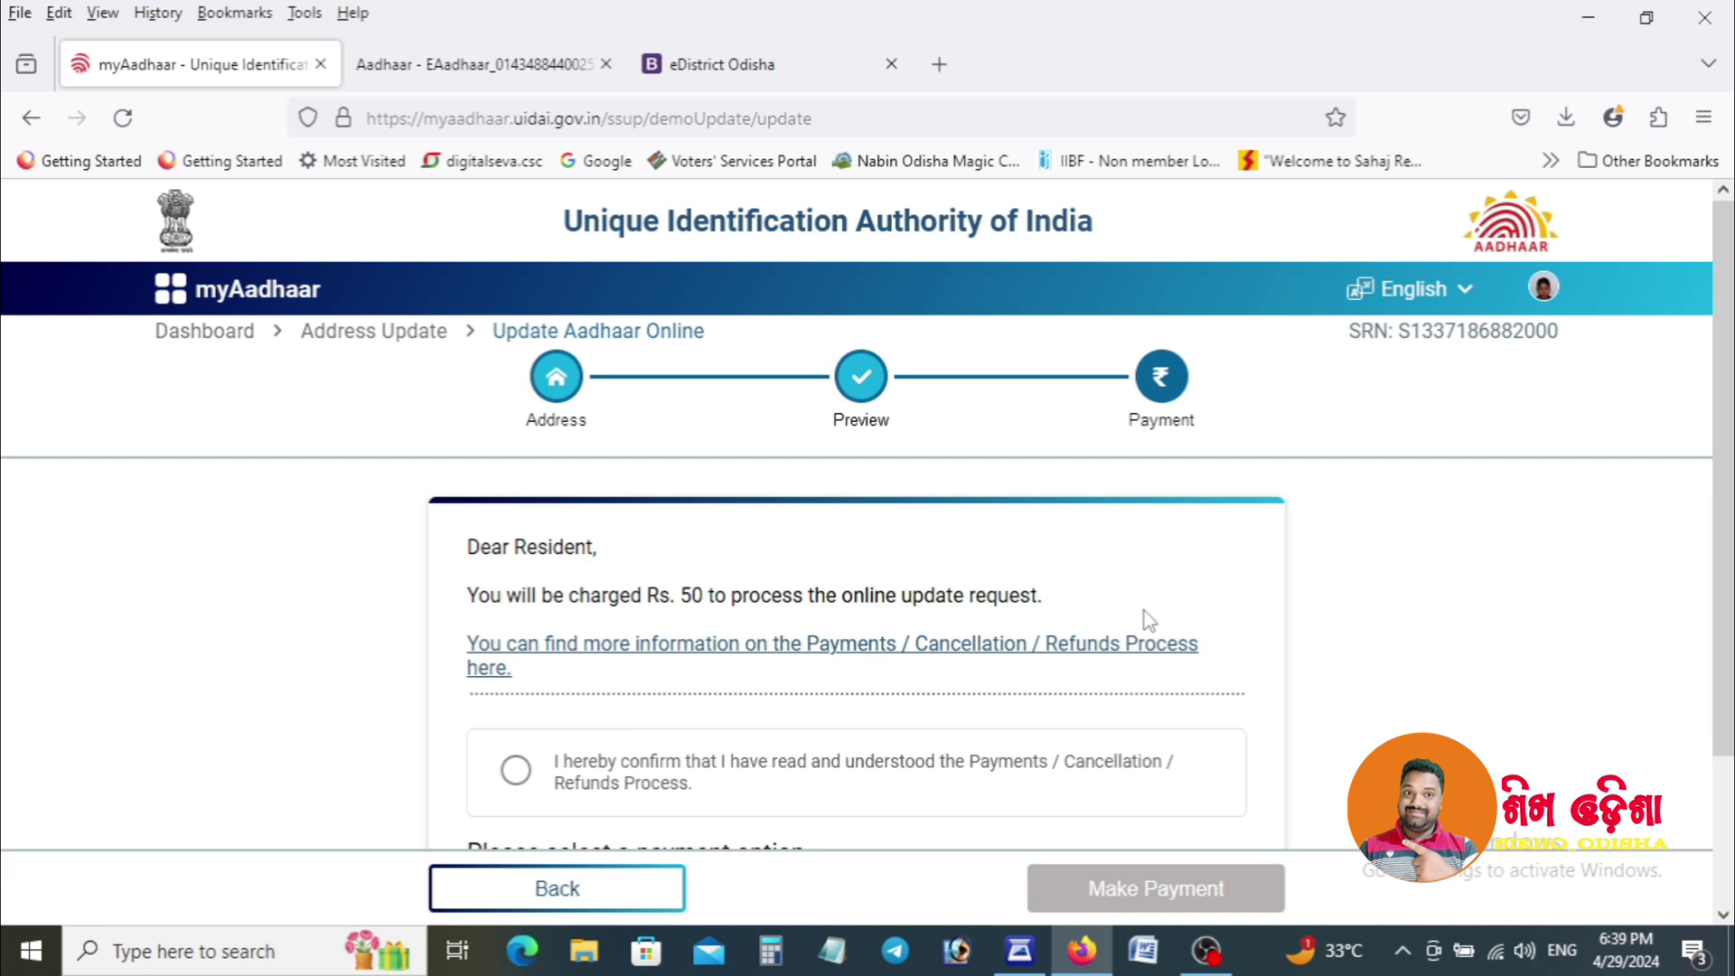
# Accept the payments and refunds terms and start paying the Rs 50 fee through Razorpay.
pyautogui.click(638, 774)
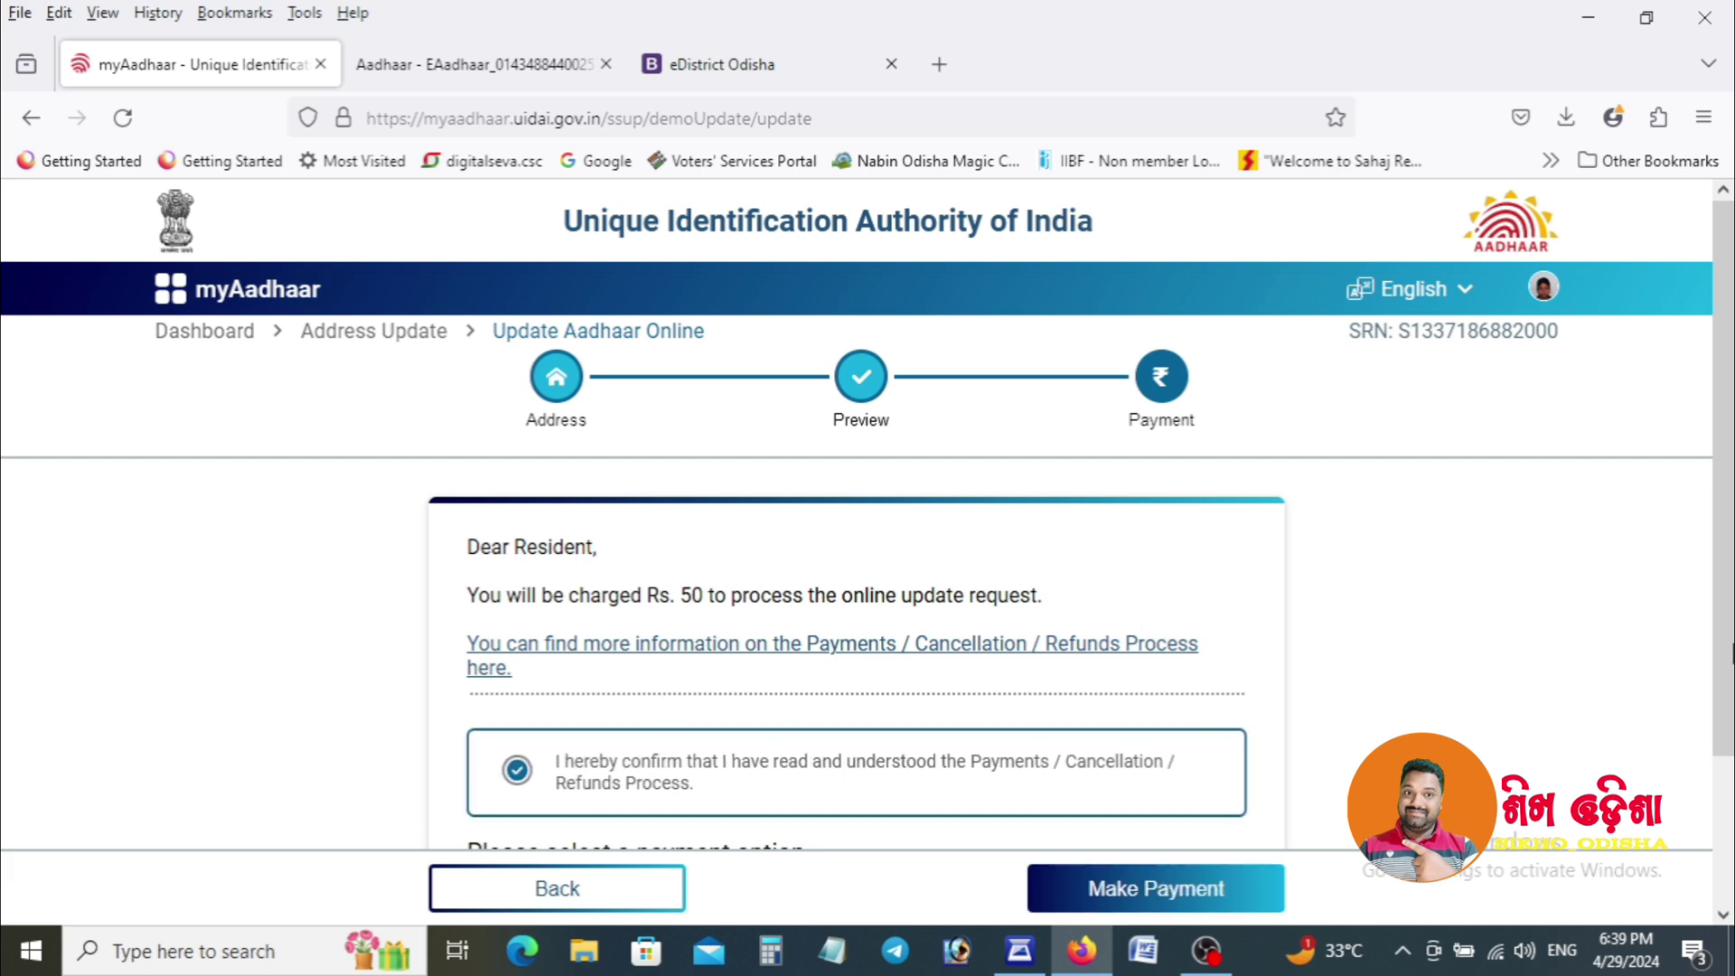
pyautogui.scroll(-2, 1577, 714)
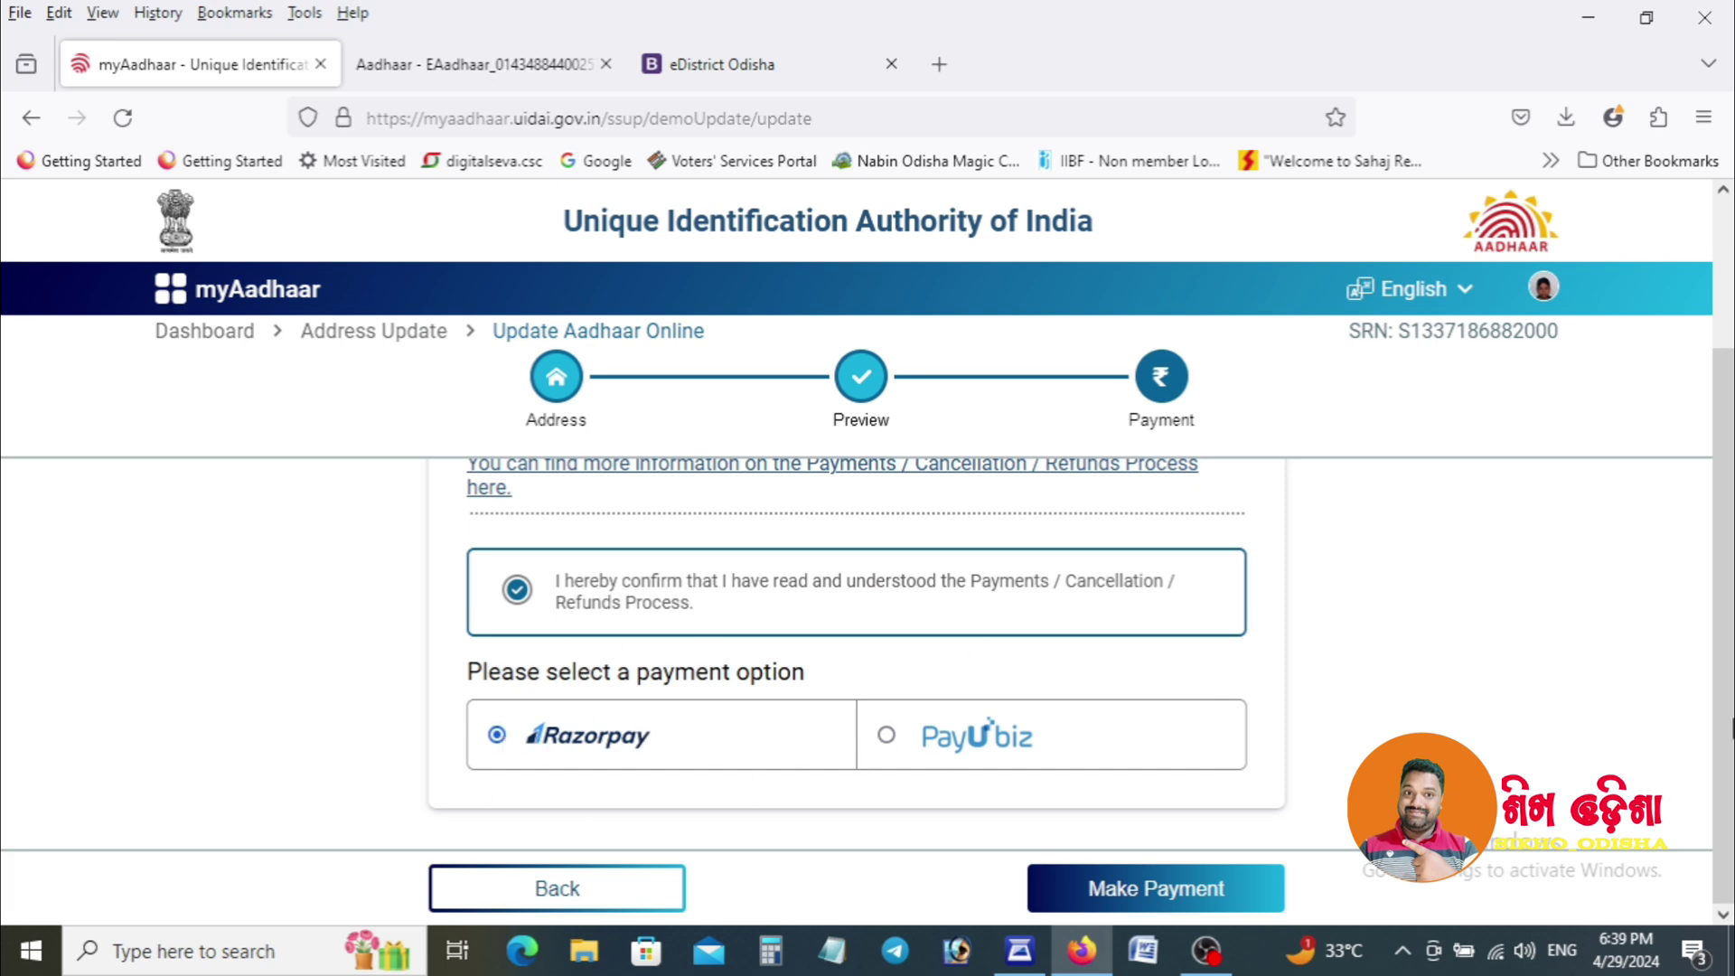
pyautogui.moveTo(1732, 728)
pyautogui.mouseDown()
pyautogui.moveTo(1732, 569)
pyautogui.moveTo(1732, 734)
pyautogui.mouseUp()
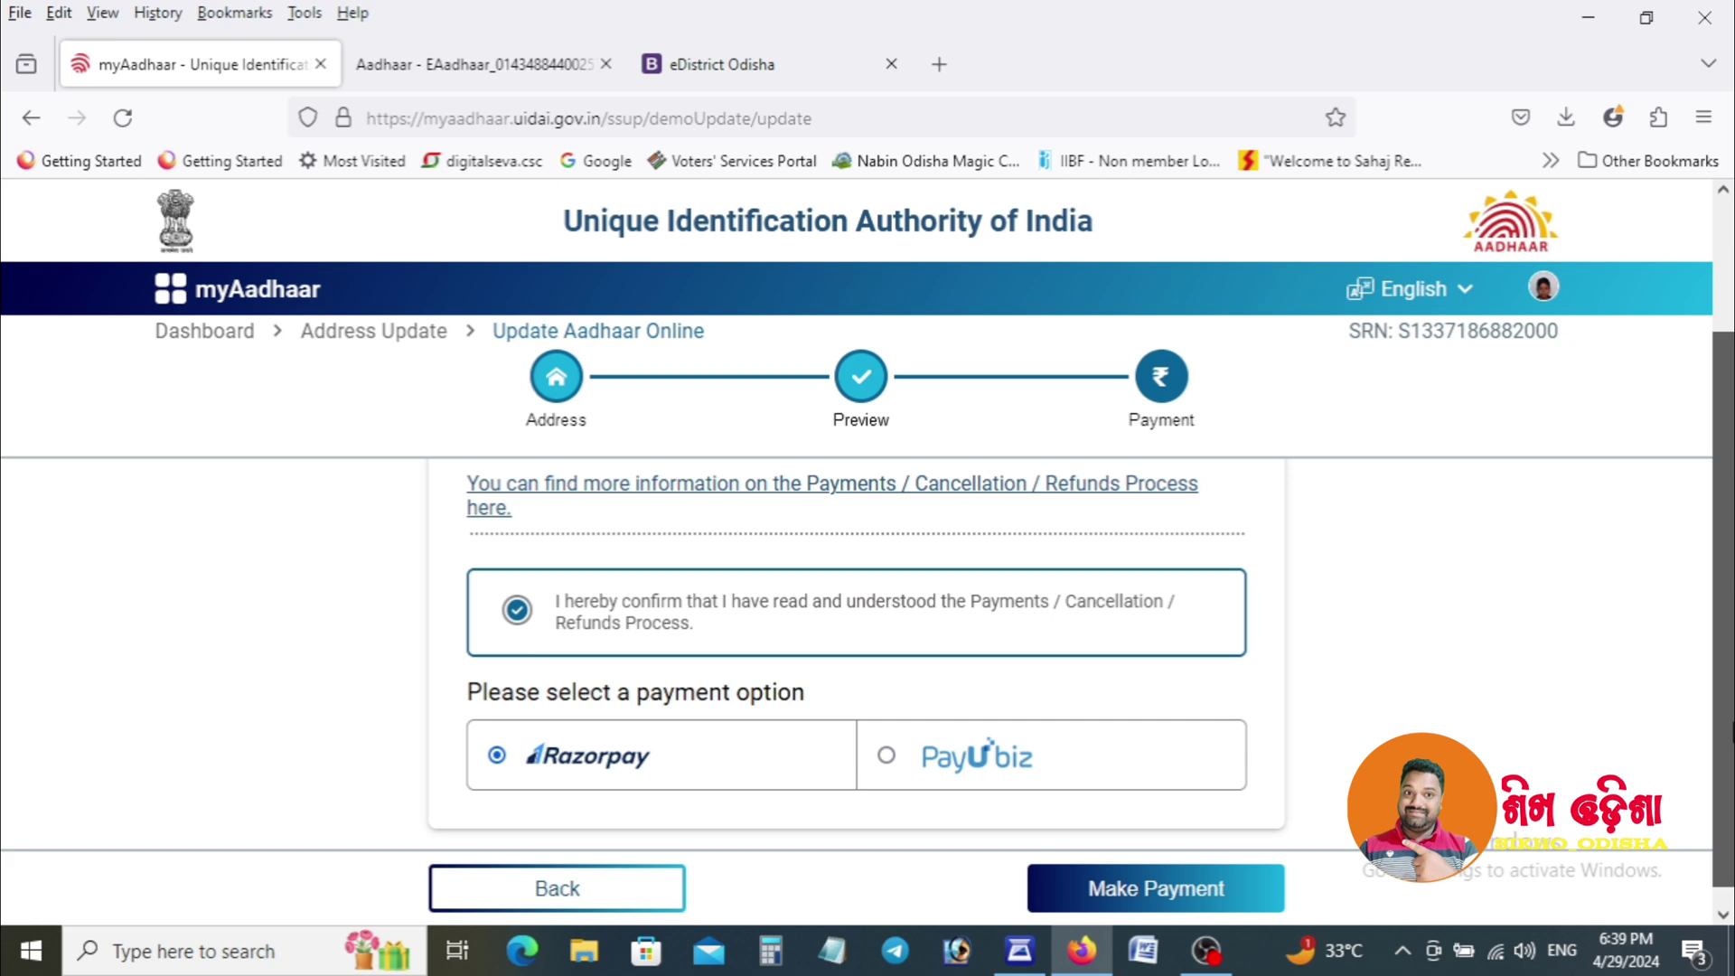
pyautogui.click(1174, 890)
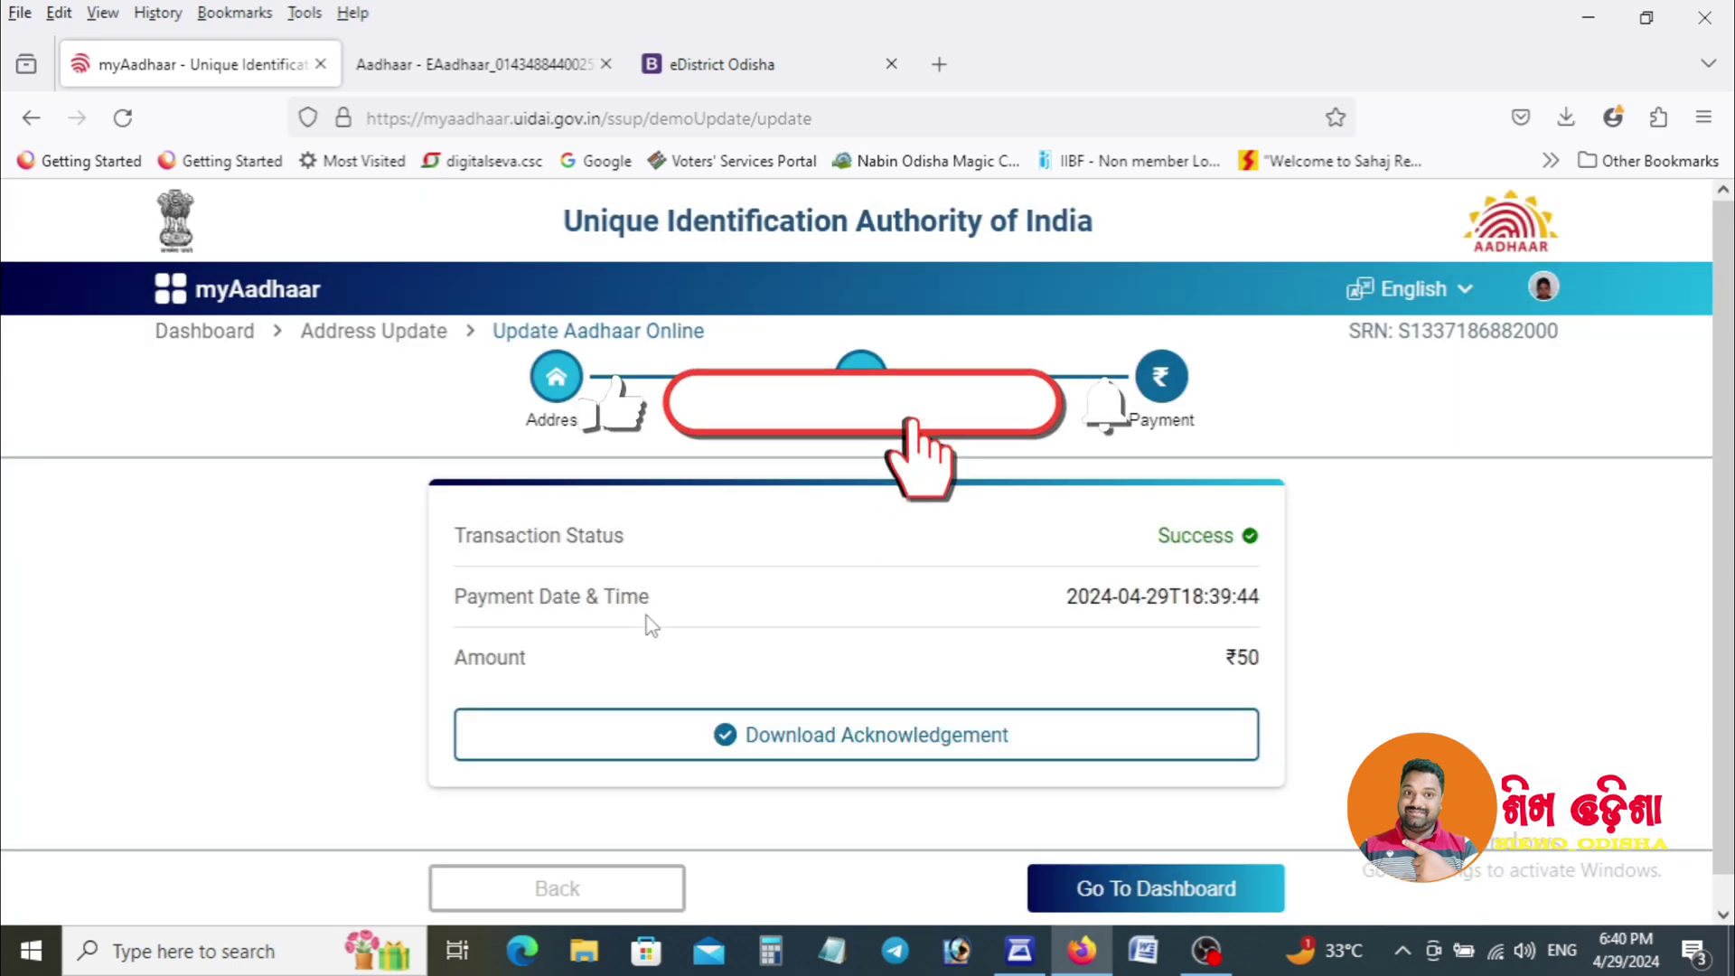
# Download the acknowledgement slip PDF showing INR 50.00 paid for the address update.
pyautogui.click(927, 735)
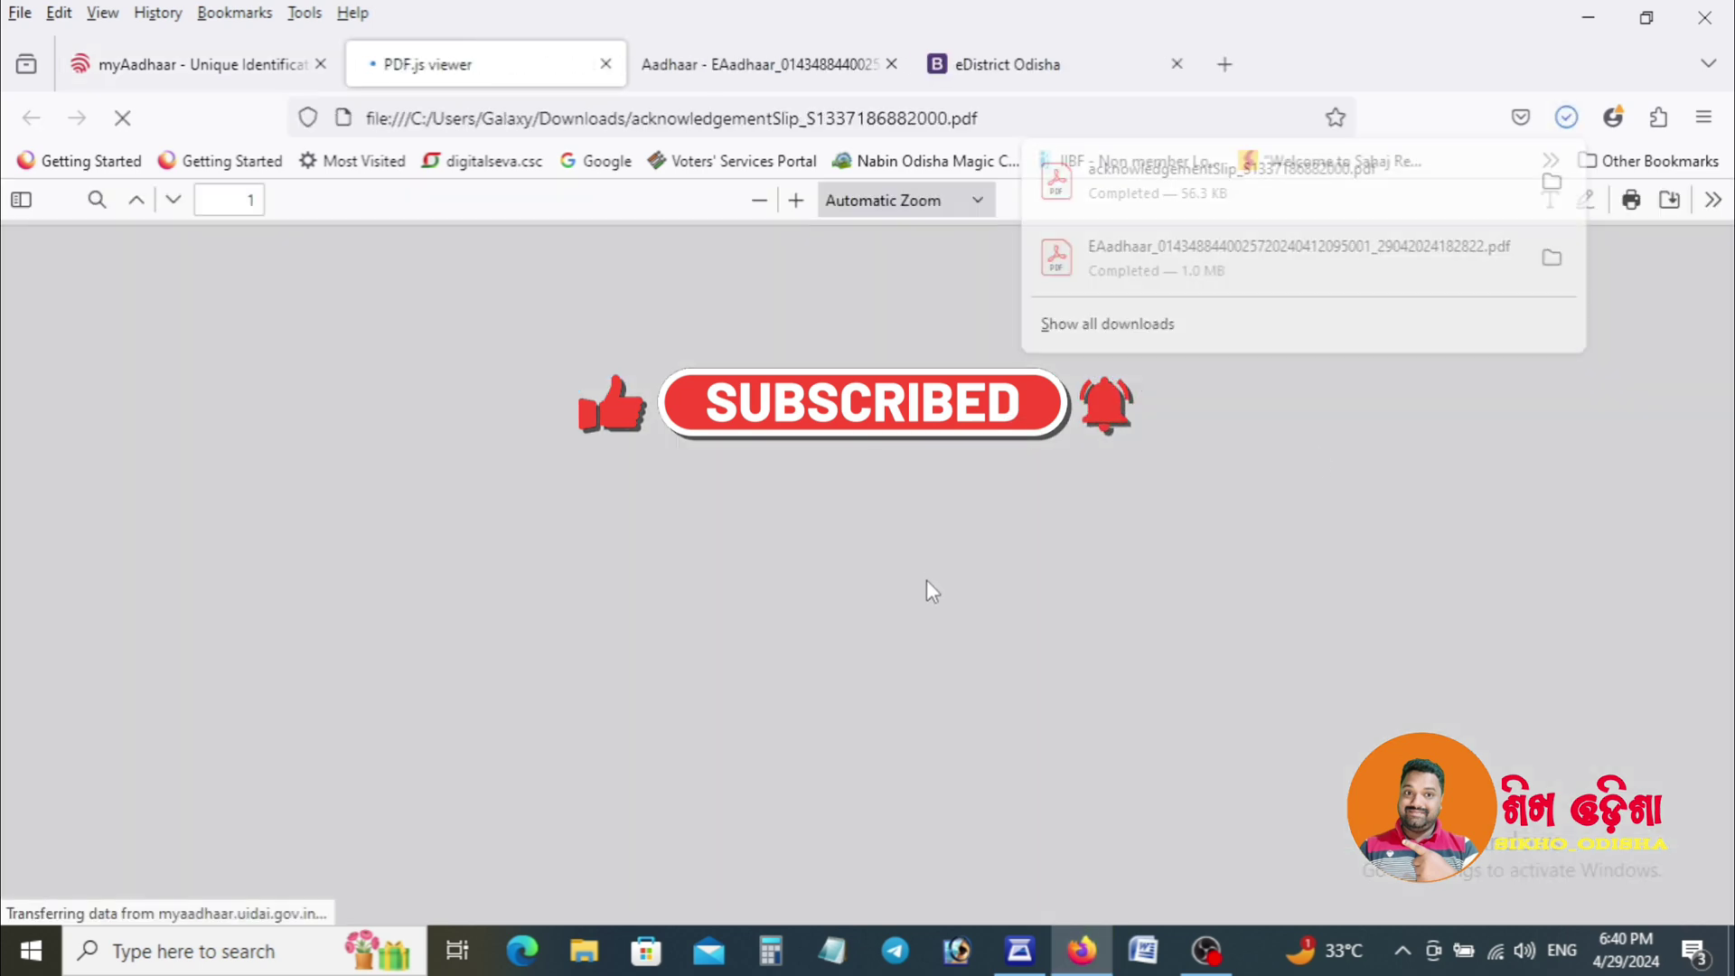